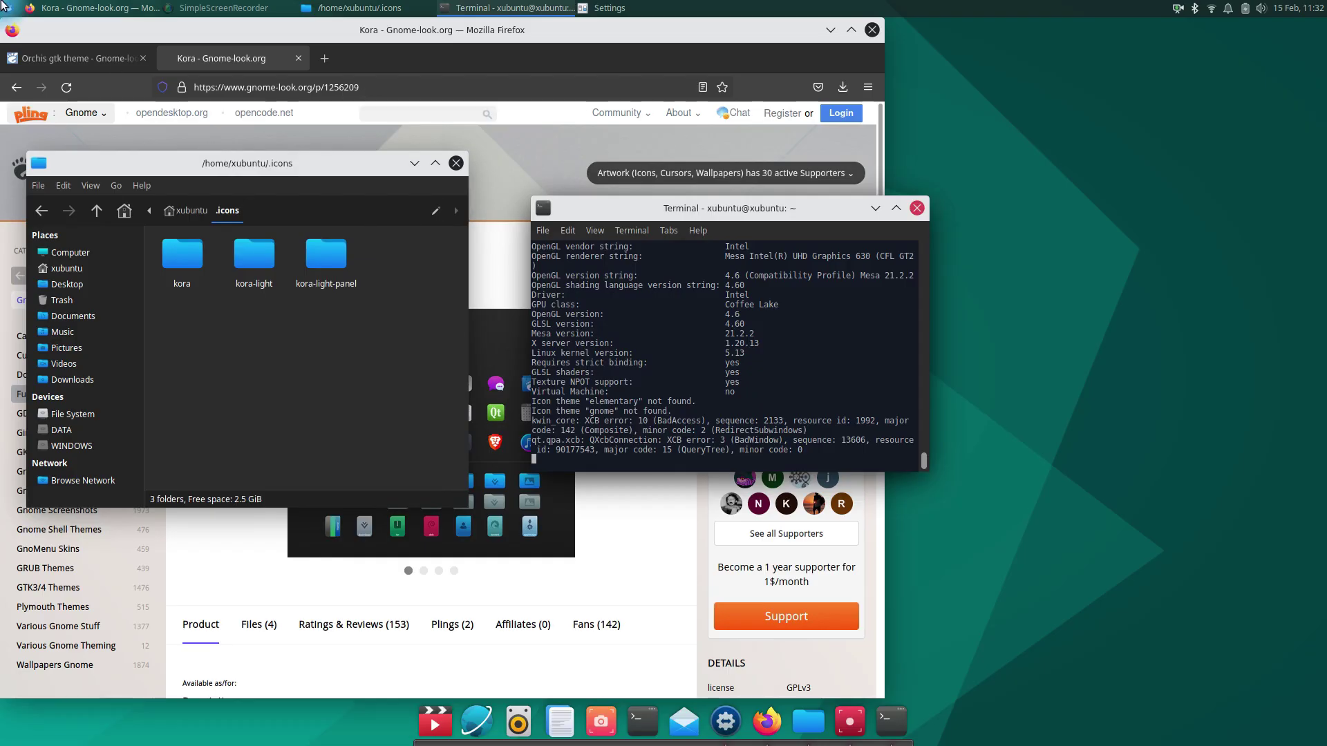
{"action": "left_click", "coordinate": [8, 8]}
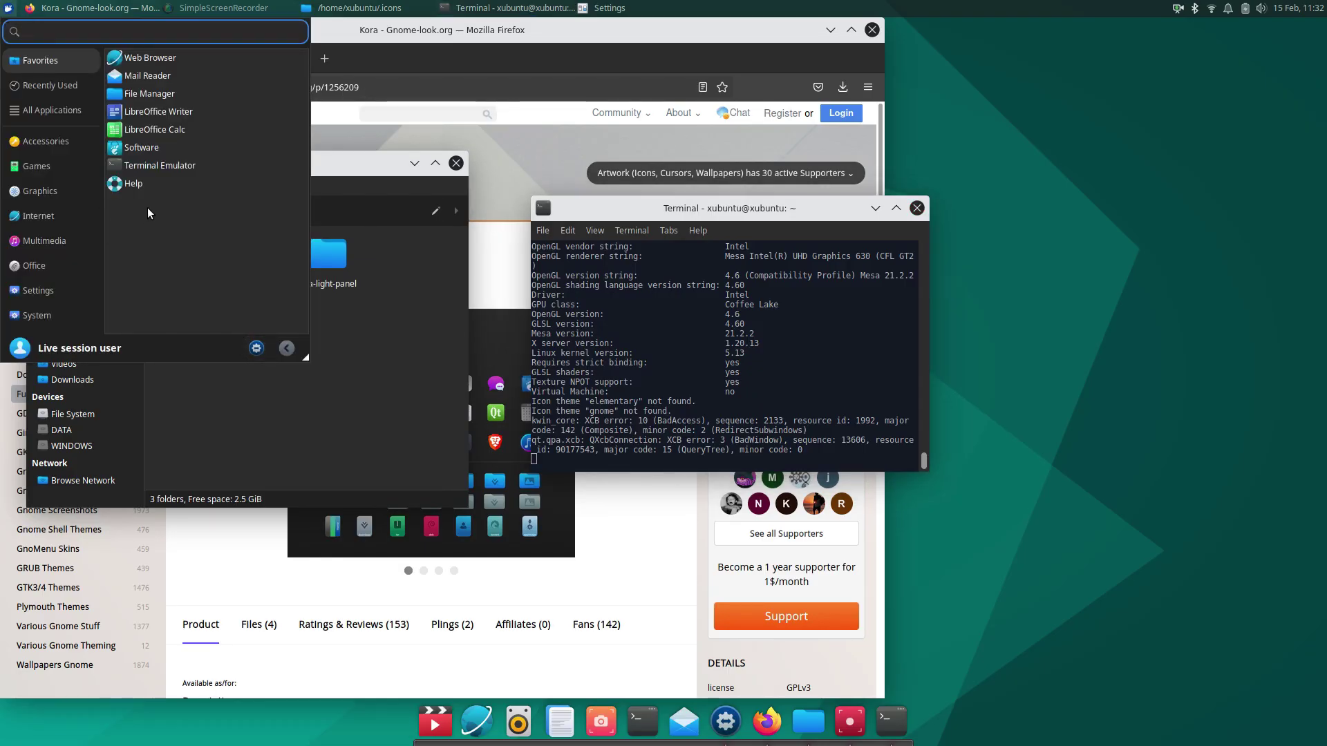
{"action": "left_click", "coordinate": [750, 364]}
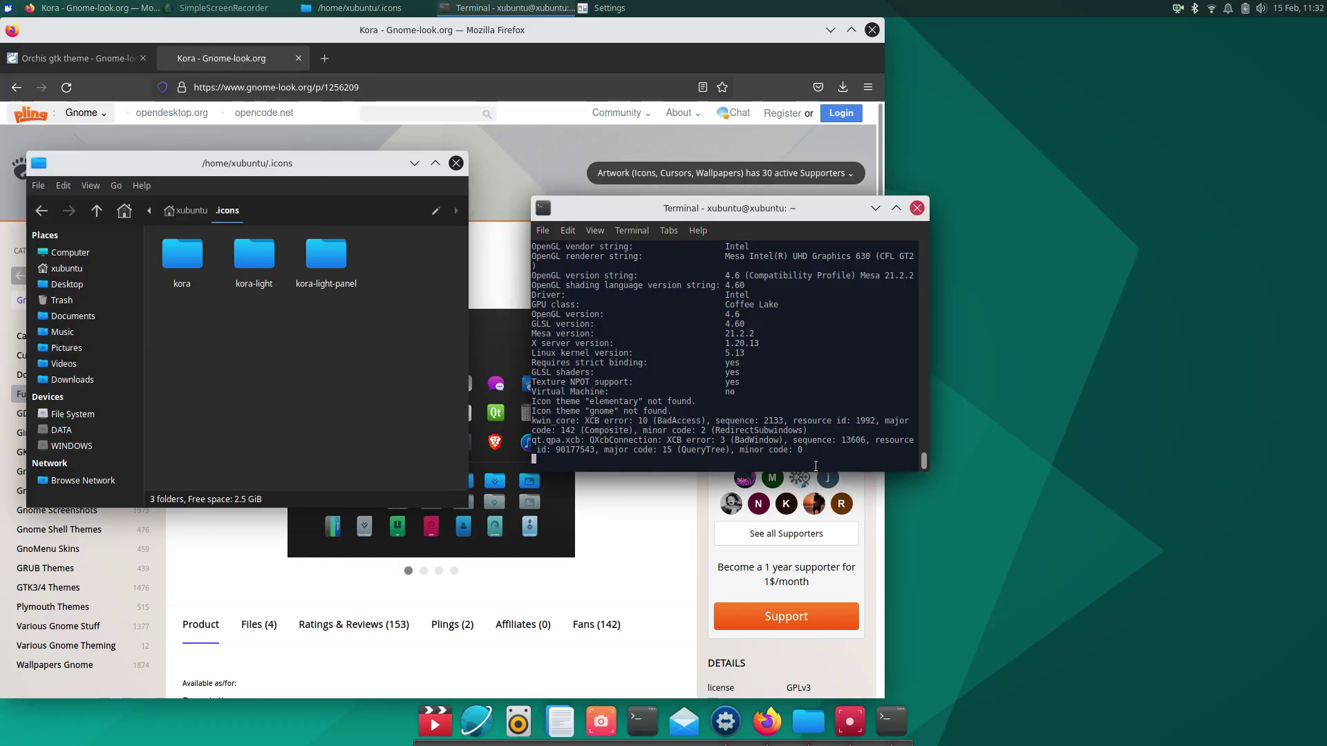
Set the dock's theme to Transparent and enable Icon Zoom in its preferences
{"action": "right_click", "coordinate": [912, 744]}
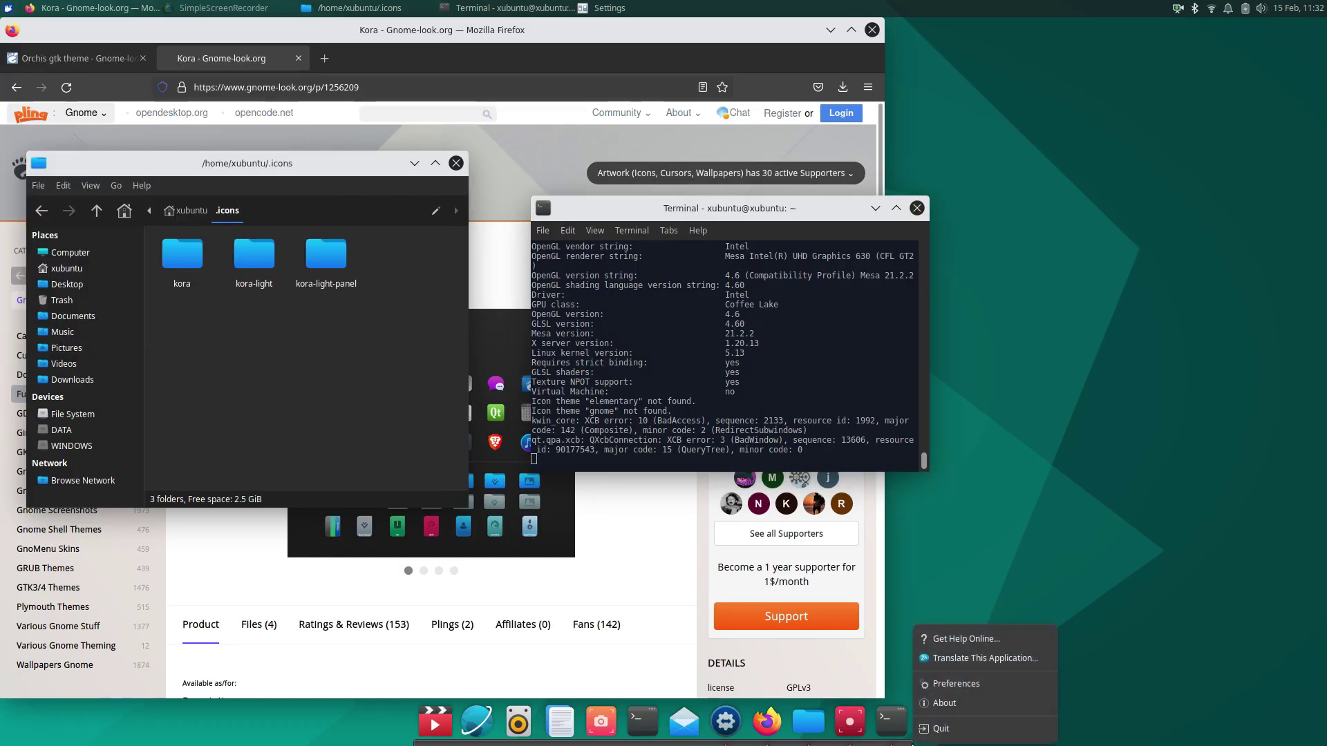
{"action": "left_click", "coordinate": [941, 689]}
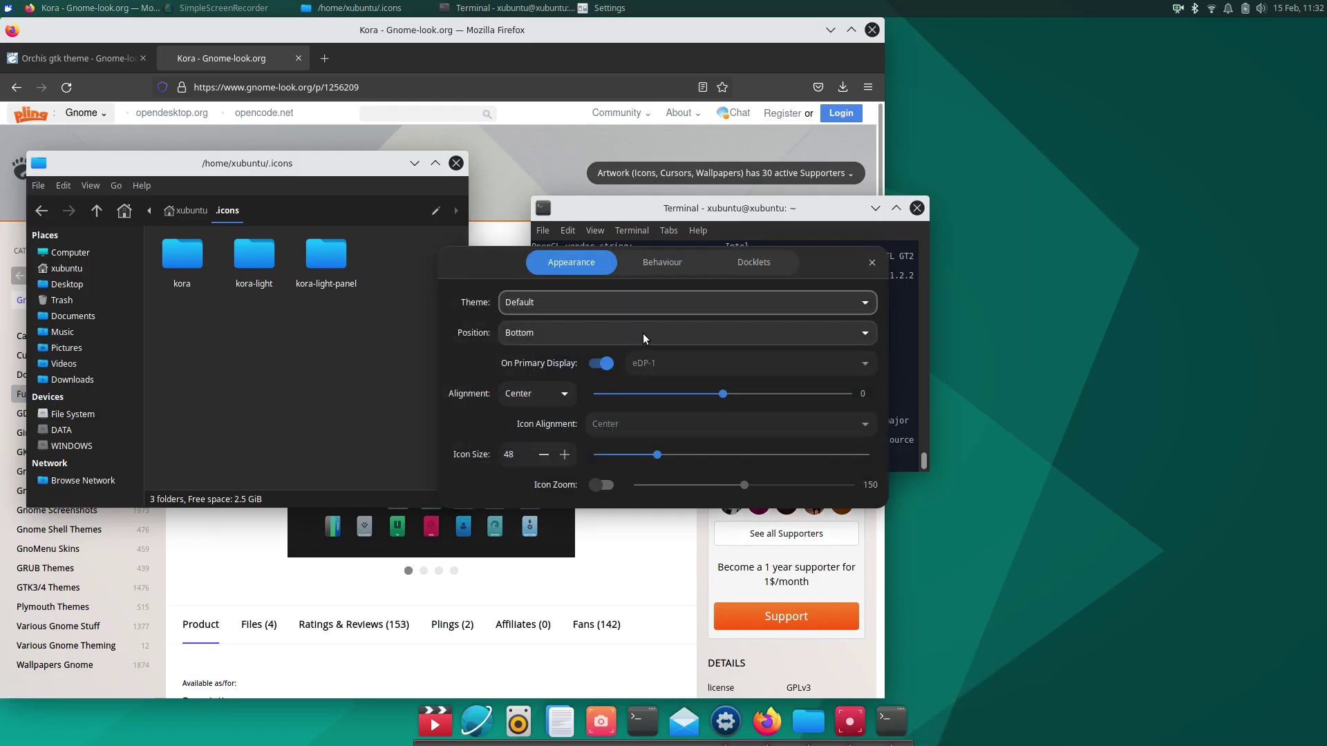
{"action": "left_click", "coordinate": [611, 310]}
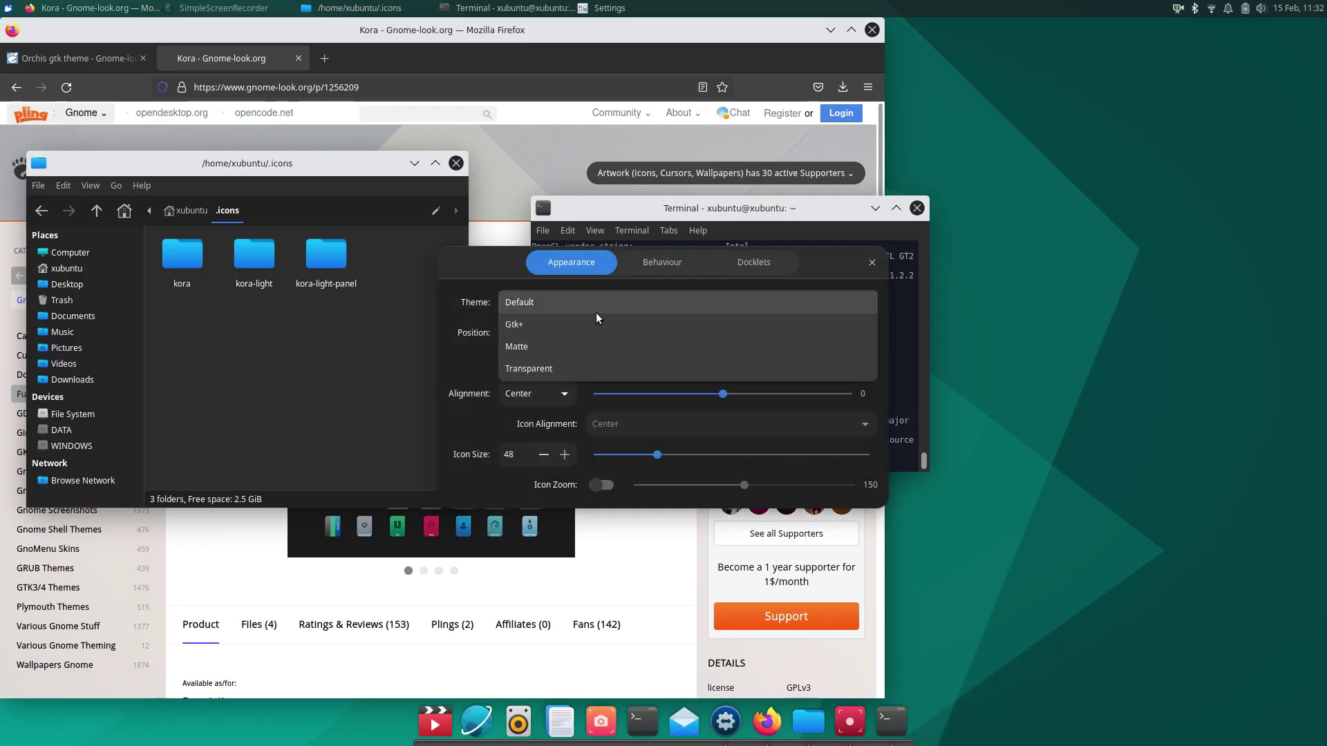
{"action": "left_click", "coordinate": [550, 369]}
{"action": "left_click", "coordinate": [606, 484]}
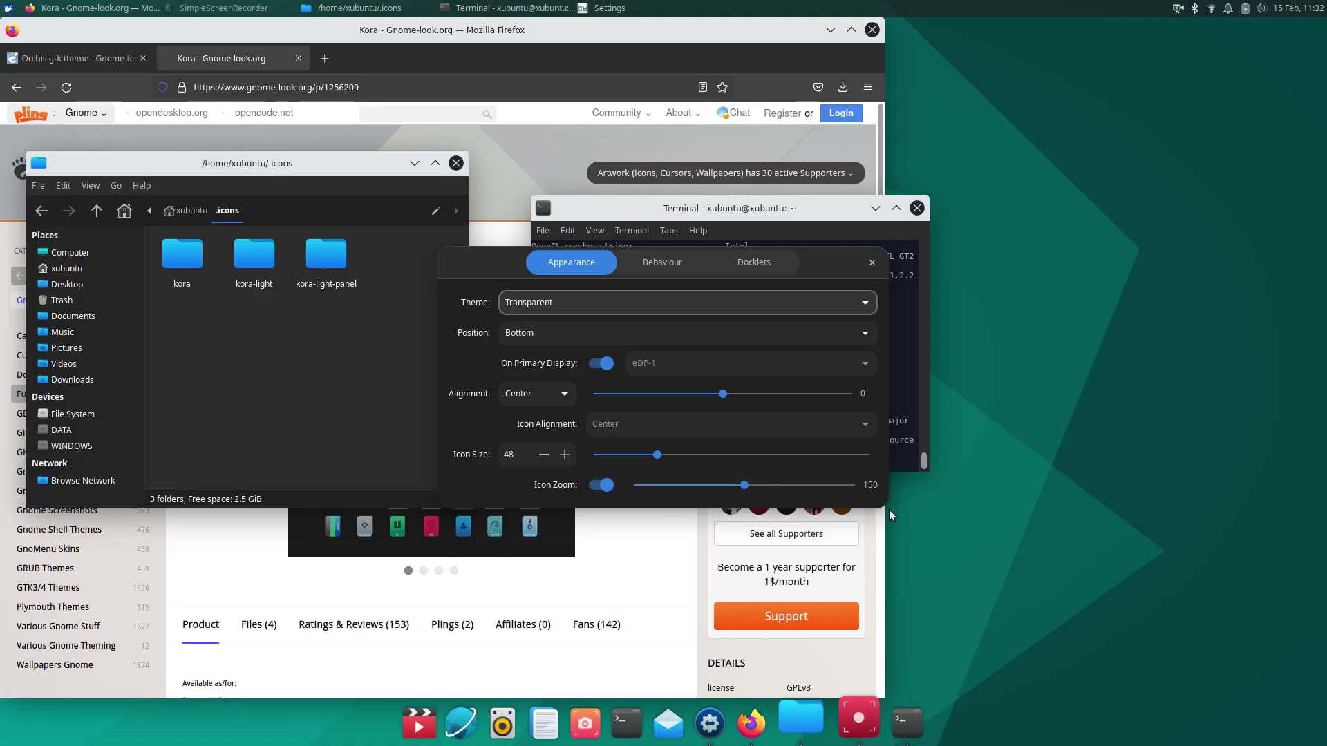
{"action": "left_click", "coordinate": [872, 263]}
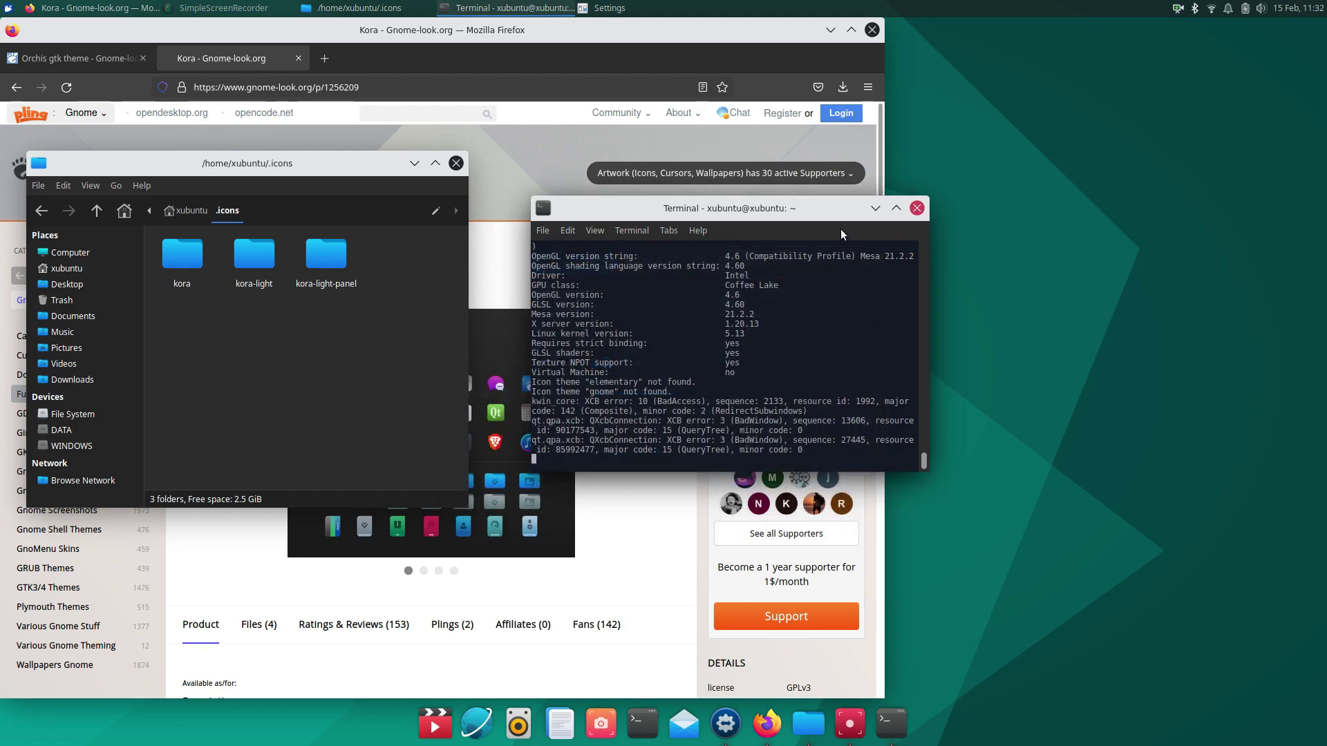
Minimize the terminal window and launch KDE System Settings
{"action": "left_click_drag", "start_coordinate": [830, 208], "coordinate": [1202, 86]}
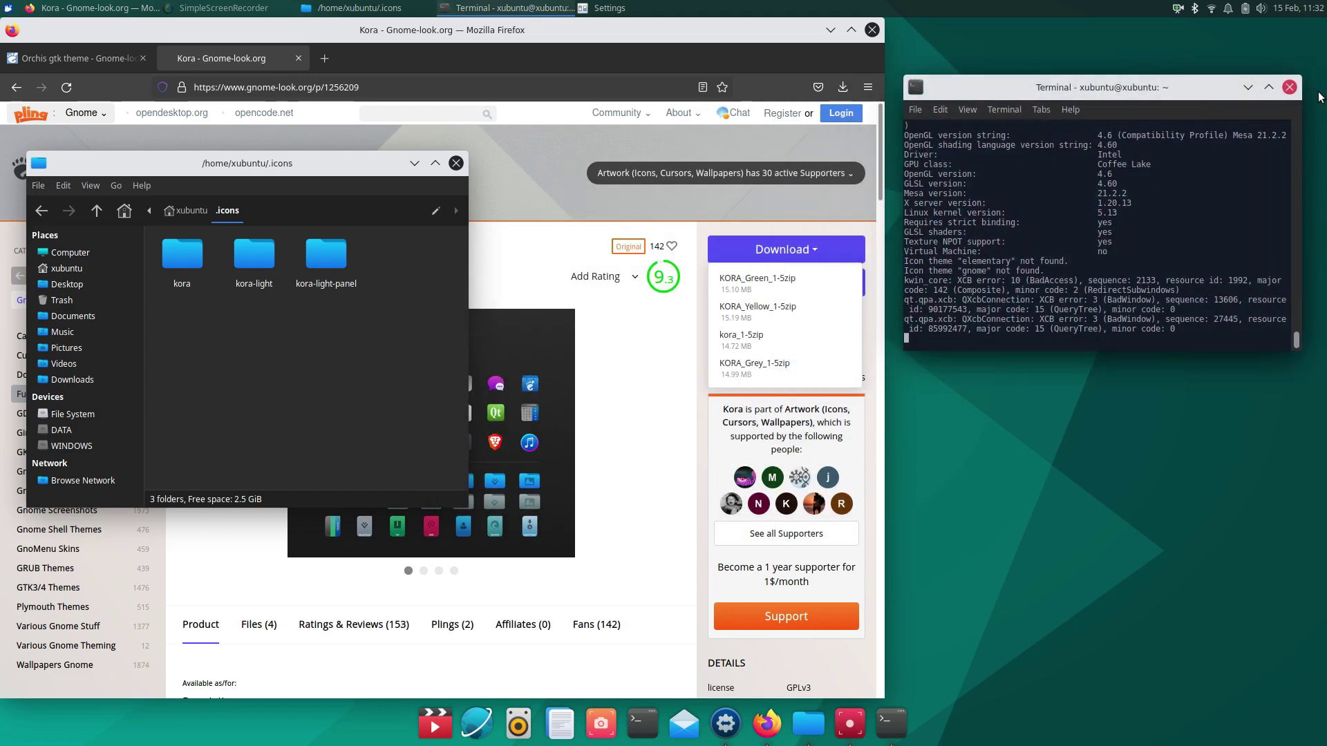
{"action": "left_click", "coordinate": [1248, 87]}
{"action": "left_click", "coordinate": [5, 7]}
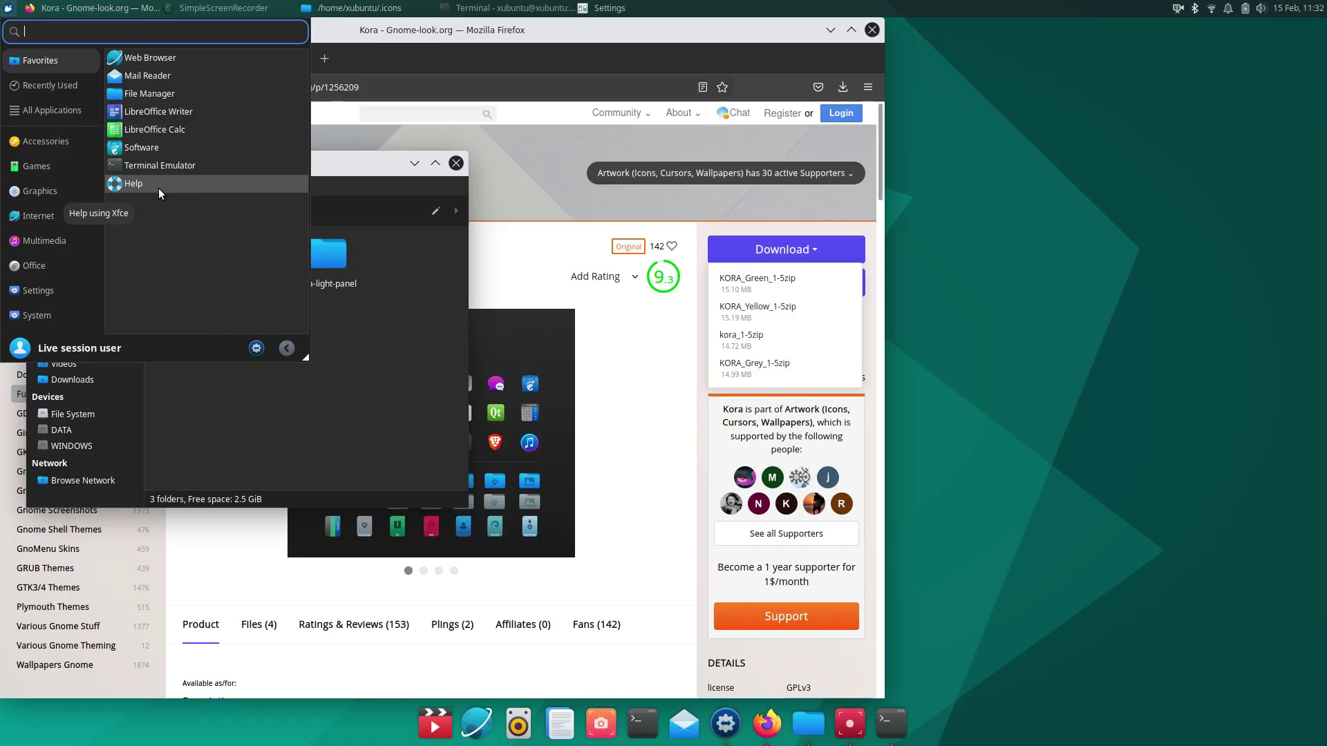
{"action": "type", "text": "settin"}
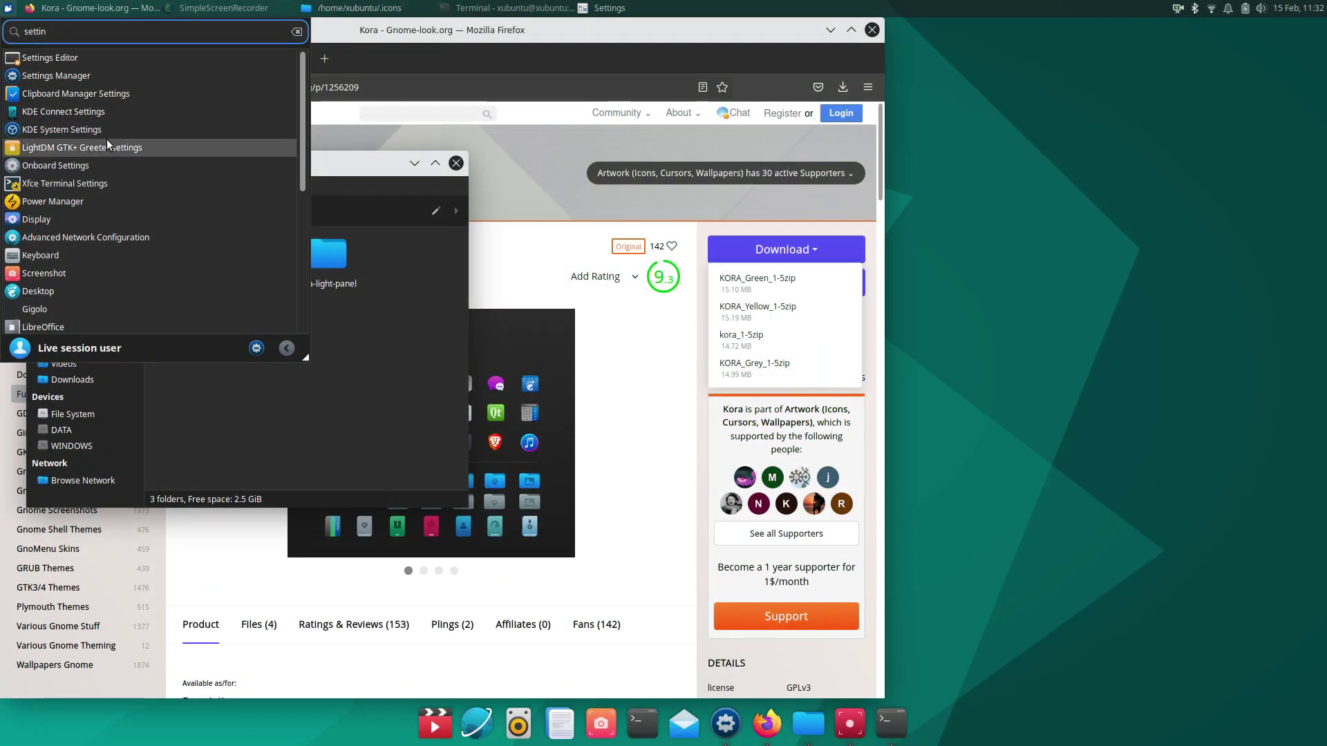
{"action": "left_click", "coordinate": [105, 136]}
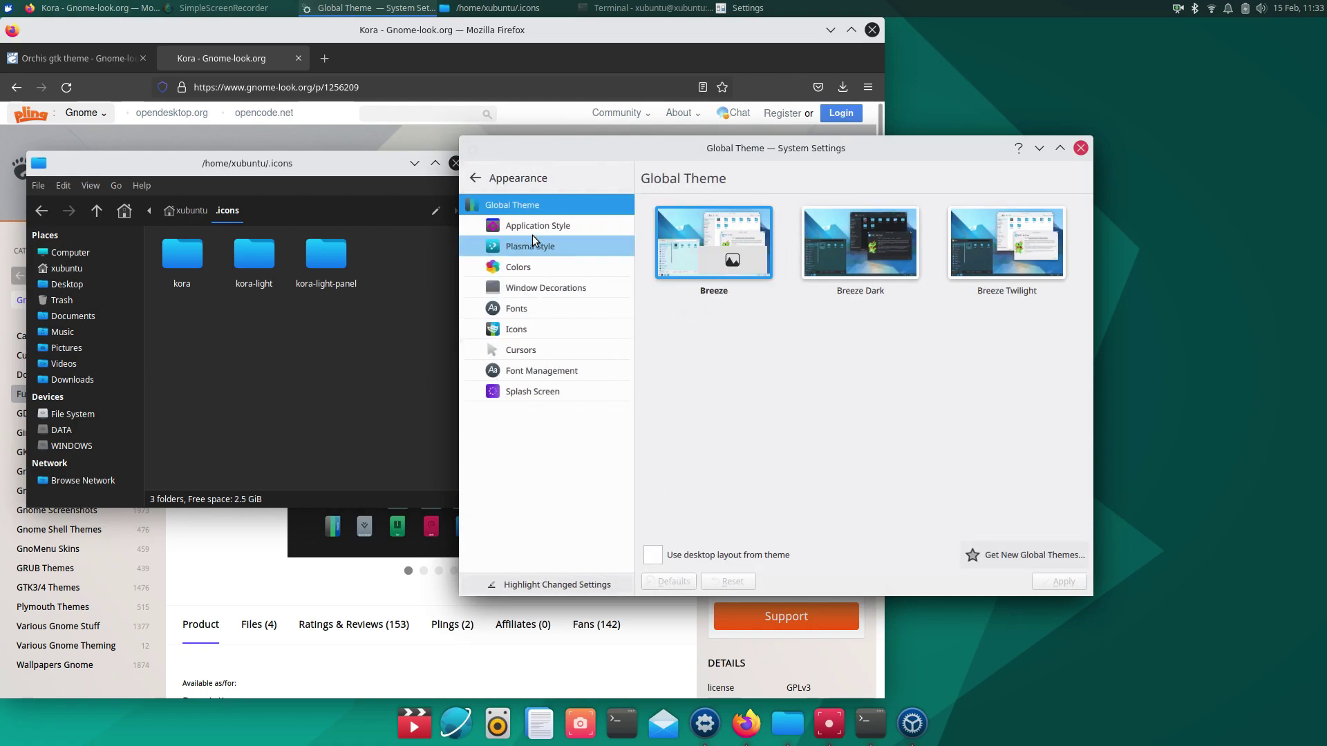
Find the Orchis aurorae theme among the downloadable window decorations and install its 01-Orchis.tar.xz option
{"action": "left_click", "coordinate": [534, 287]}
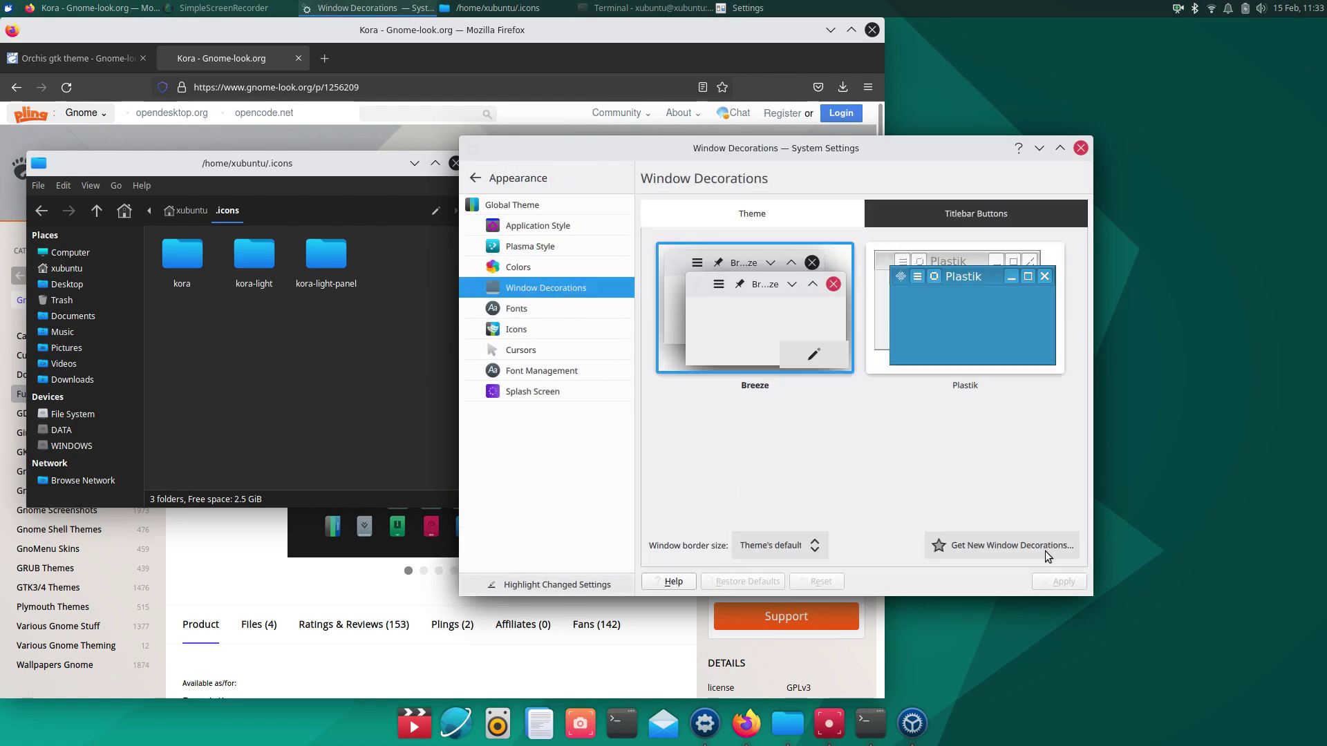
{"action": "left_click", "coordinate": [1002, 545]}
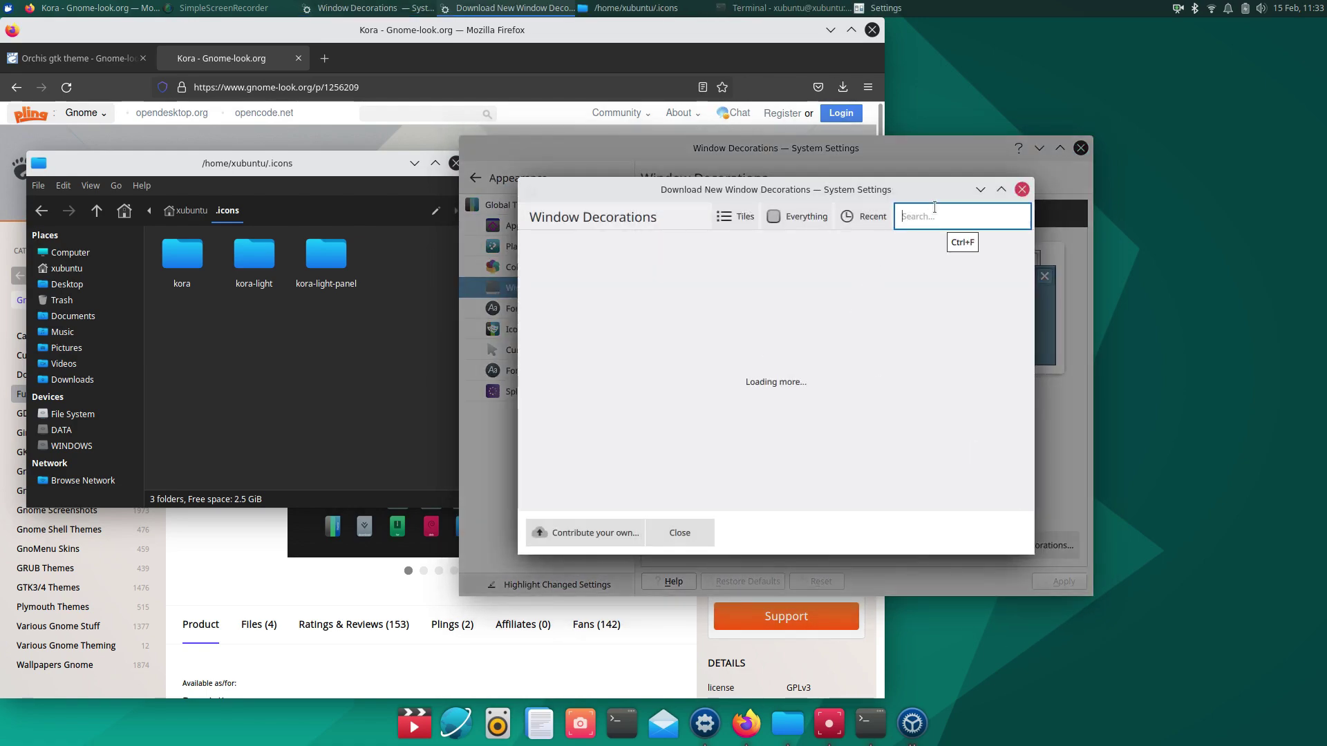
{"action": "type", "text": "orchis"}
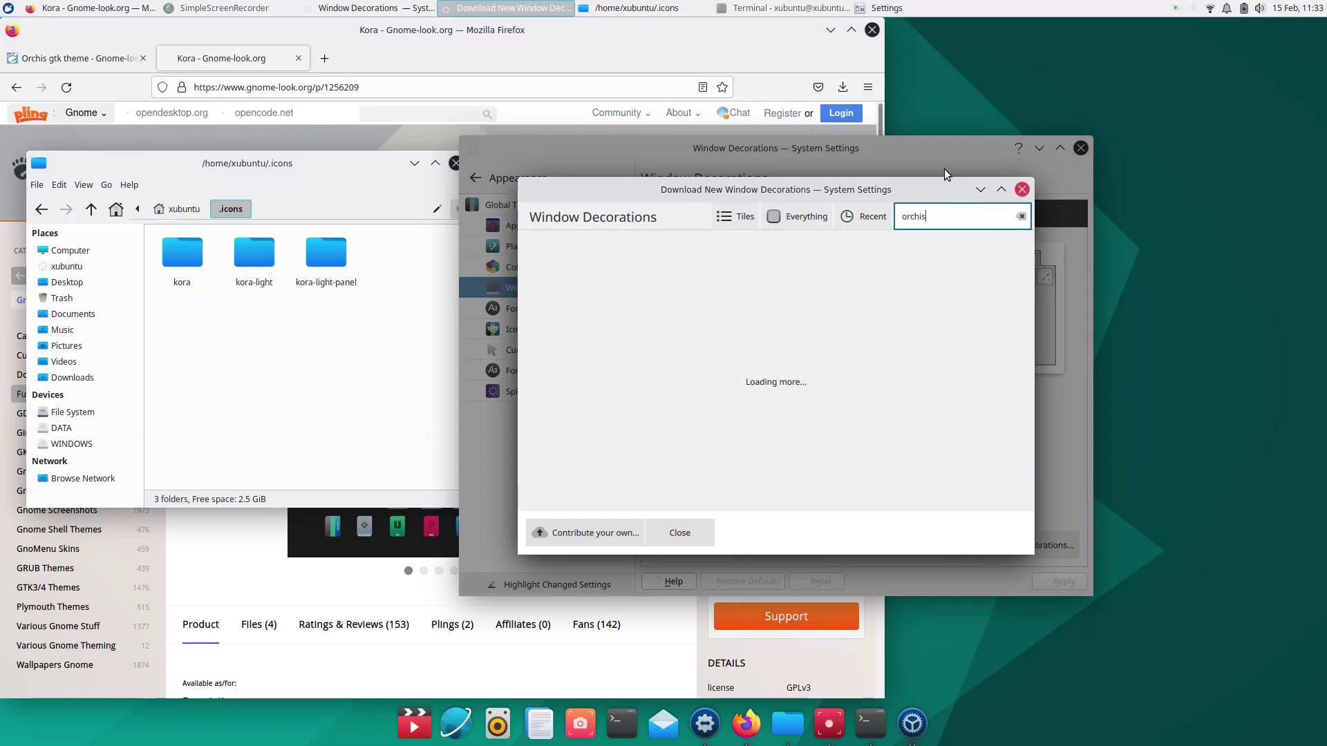
{"action": "left_click", "coordinate": [765, 273]}
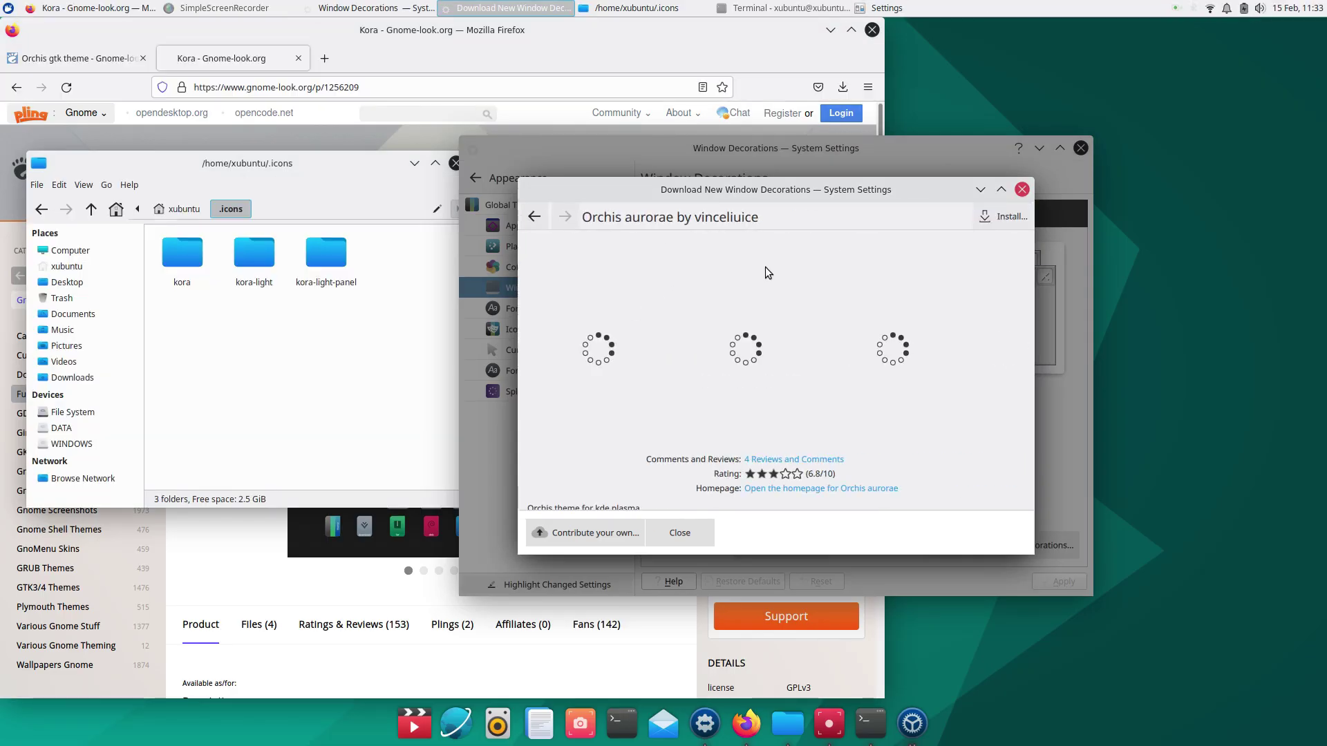
{"action": "left_click", "coordinate": [1005, 219]}
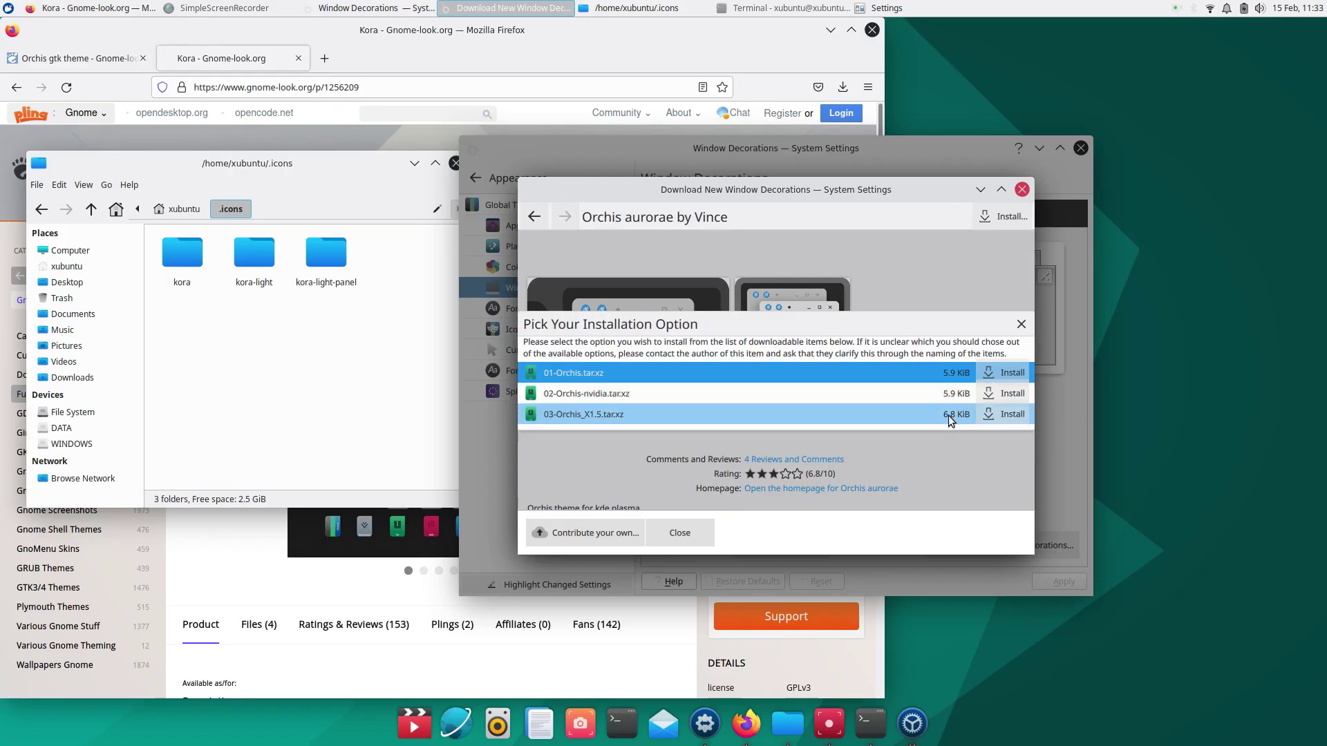
{"action": "left_click", "coordinate": [993, 374]}
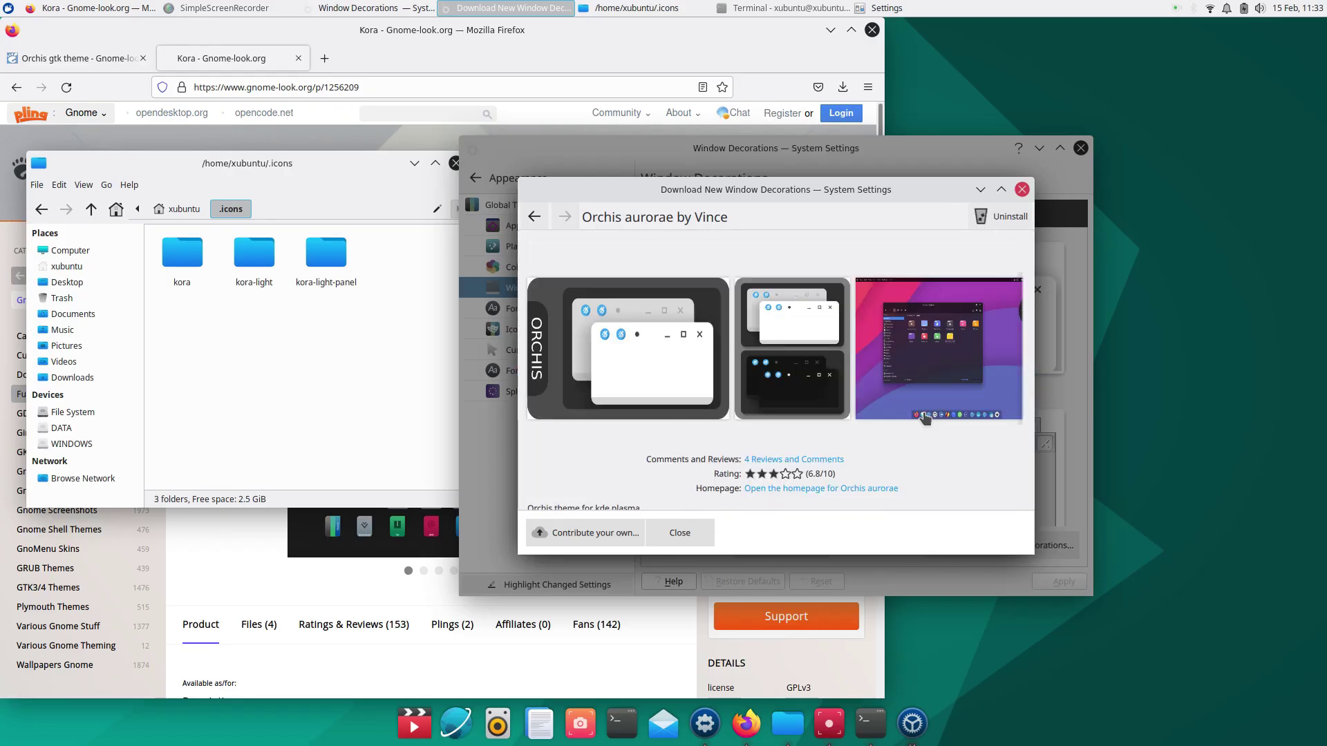
{"action": "left_click", "coordinate": [1022, 189]}
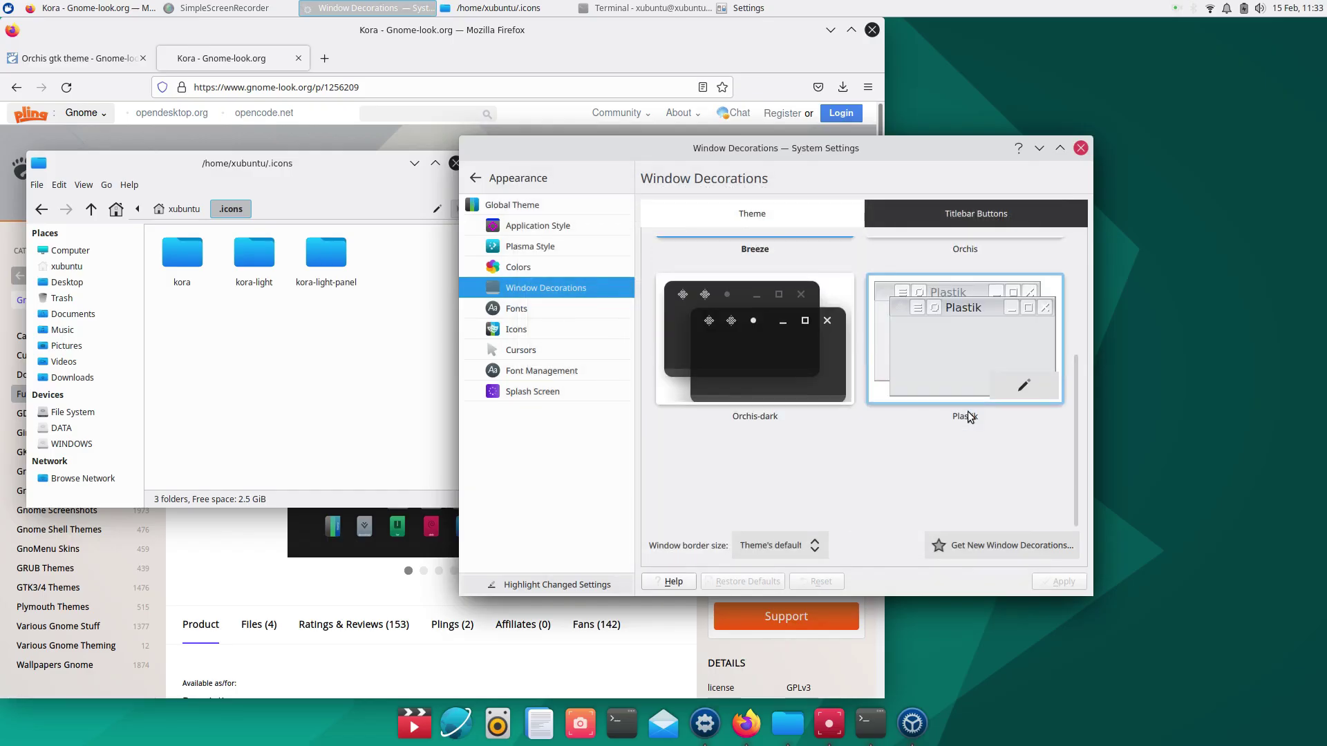
Apply the Orchis-dark window decoration and close System Settings
{"action": "left_click", "coordinate": [805, 447]}
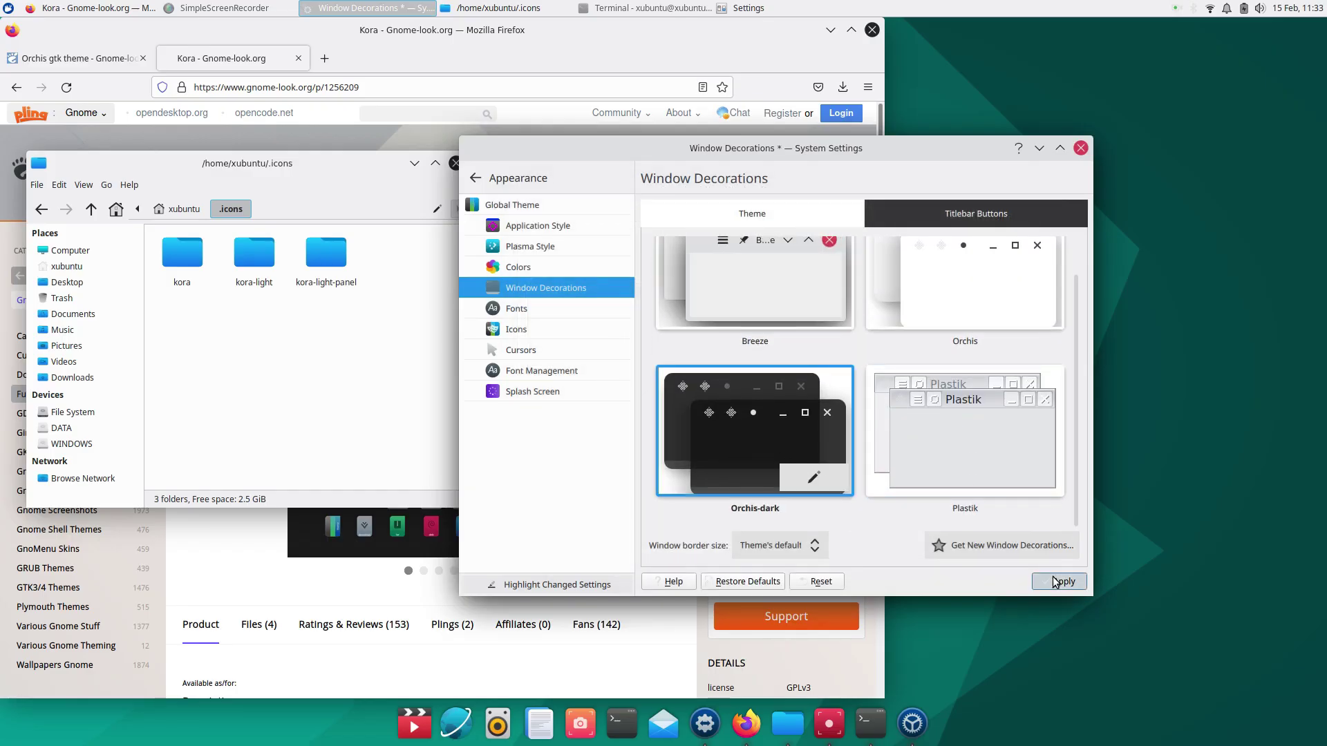
{"action": "left_click", "coordinate": [1056, 582]}
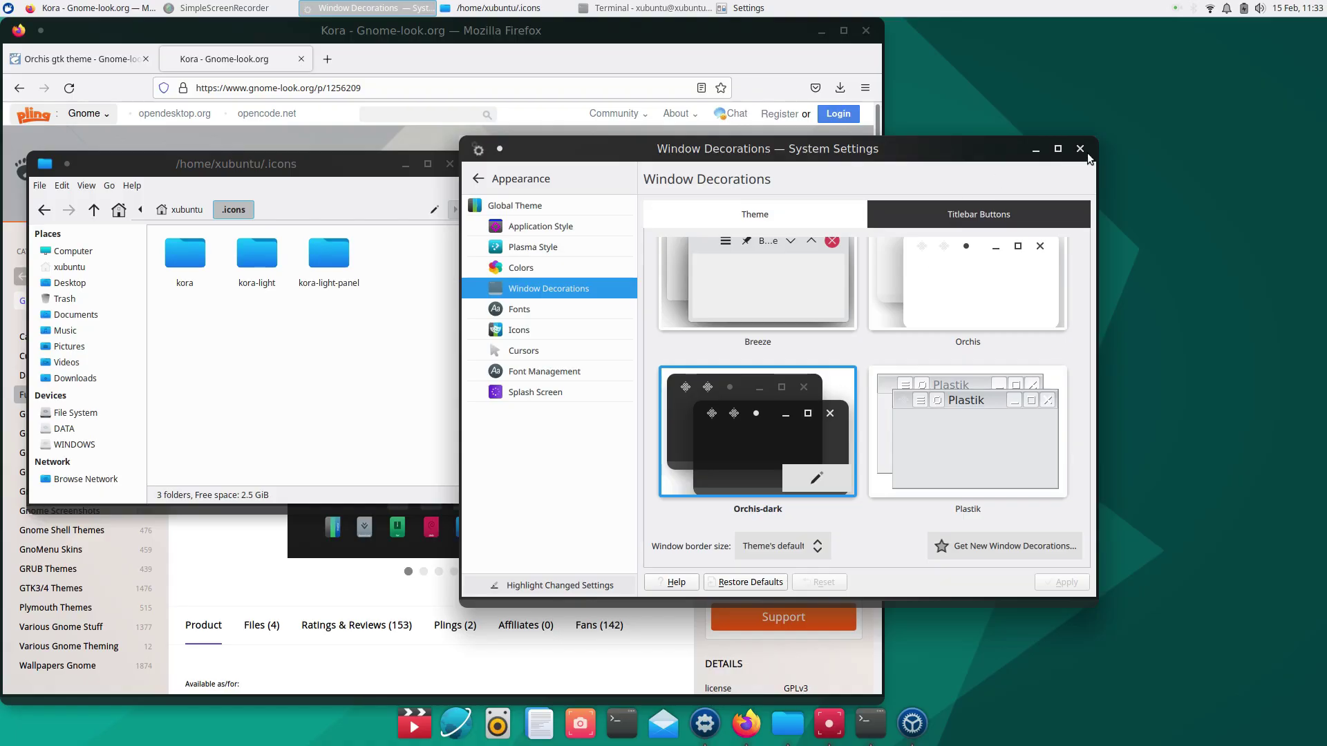
{"action": "left_click", "coordinate": [1081, 149]}
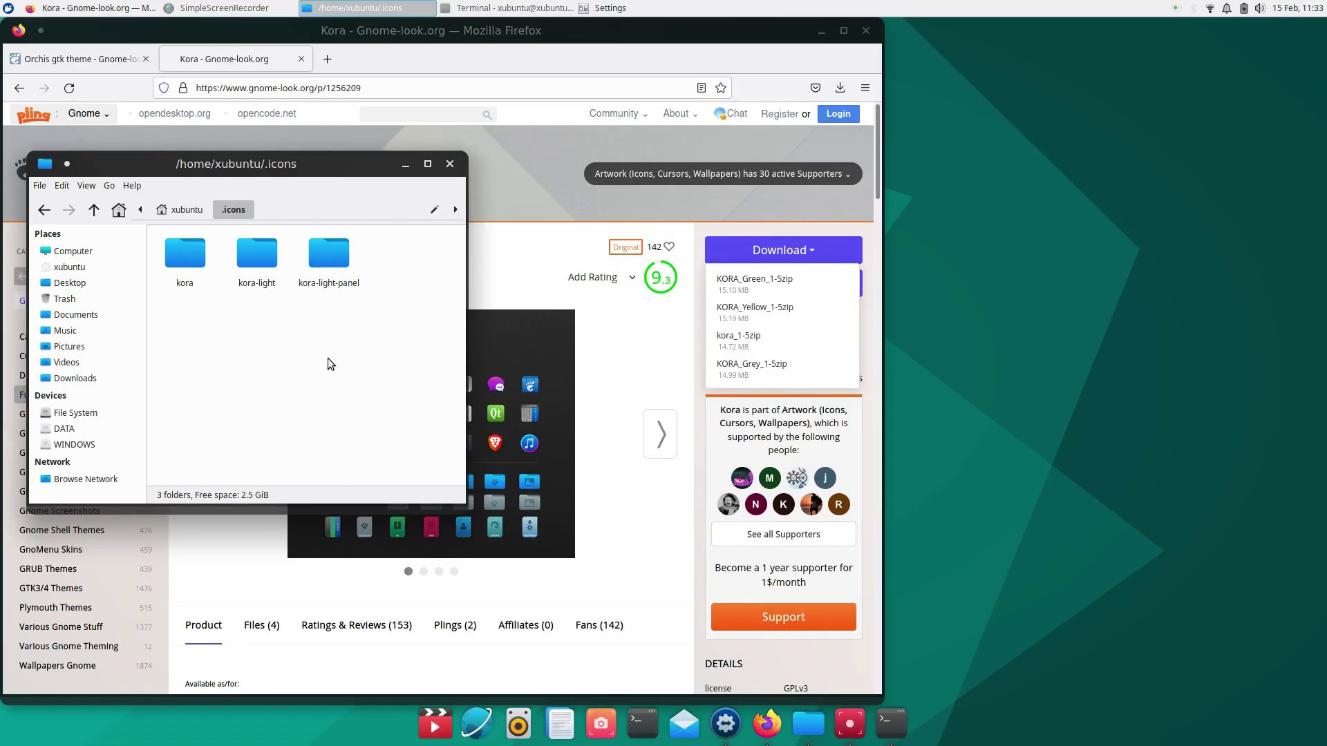
Minimize the Firefox window and close the Xfce Settings window
{"action": "left_click", "coordinate": [818, 32]}
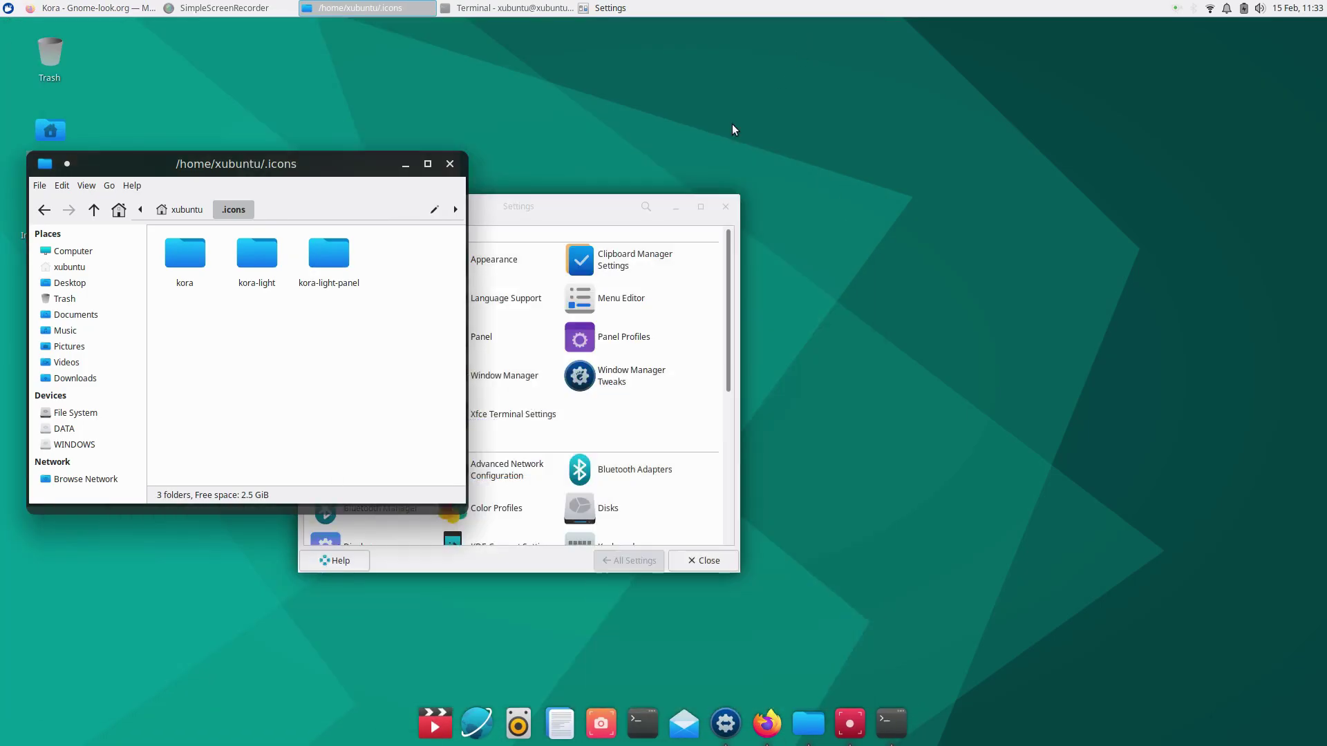
{"action": "left_click", "coordinate": [690, 561]}
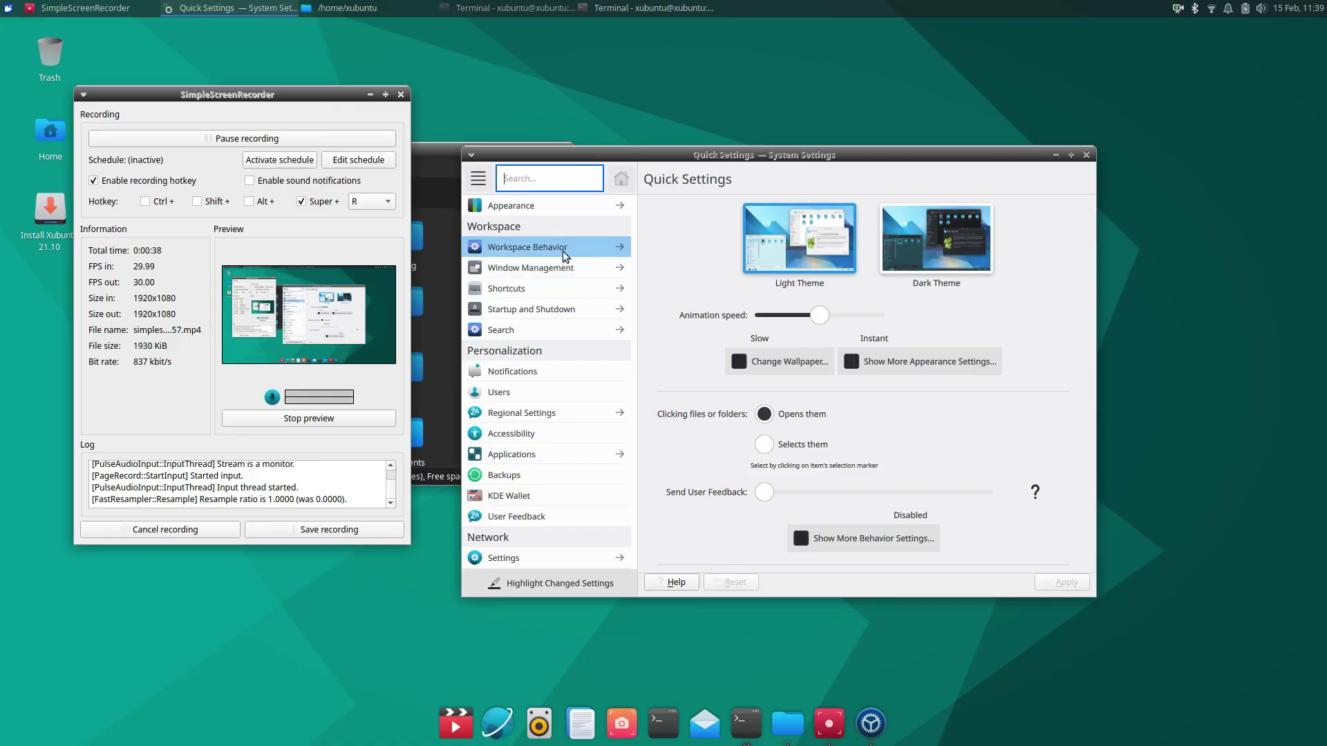
Enable the Blur effect in the Workspace Behavior desktop effects and accept its strength settings
{"action": "left_click", "coordinate": [557, 243]}
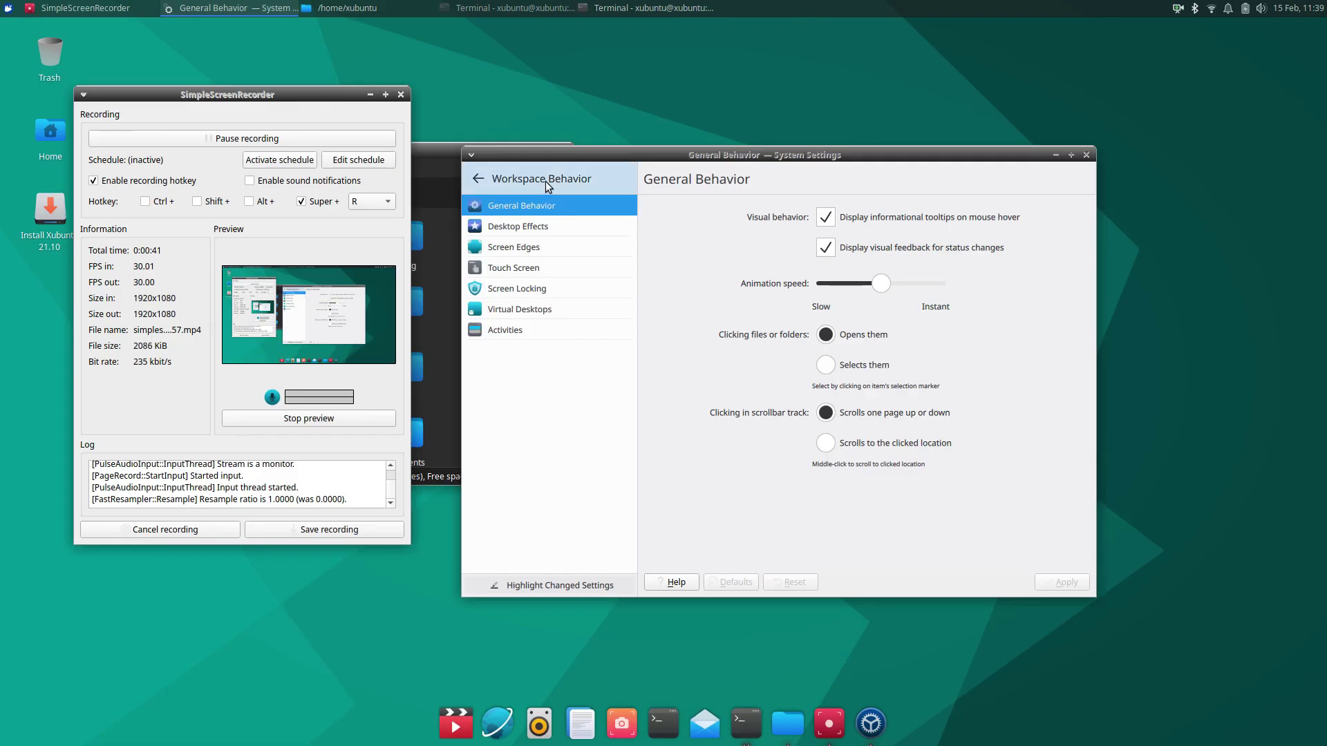
{"action": "left_click", "coordinate": [548, 185]}
{"action": "left_click", "coordinate": [538, 247]}
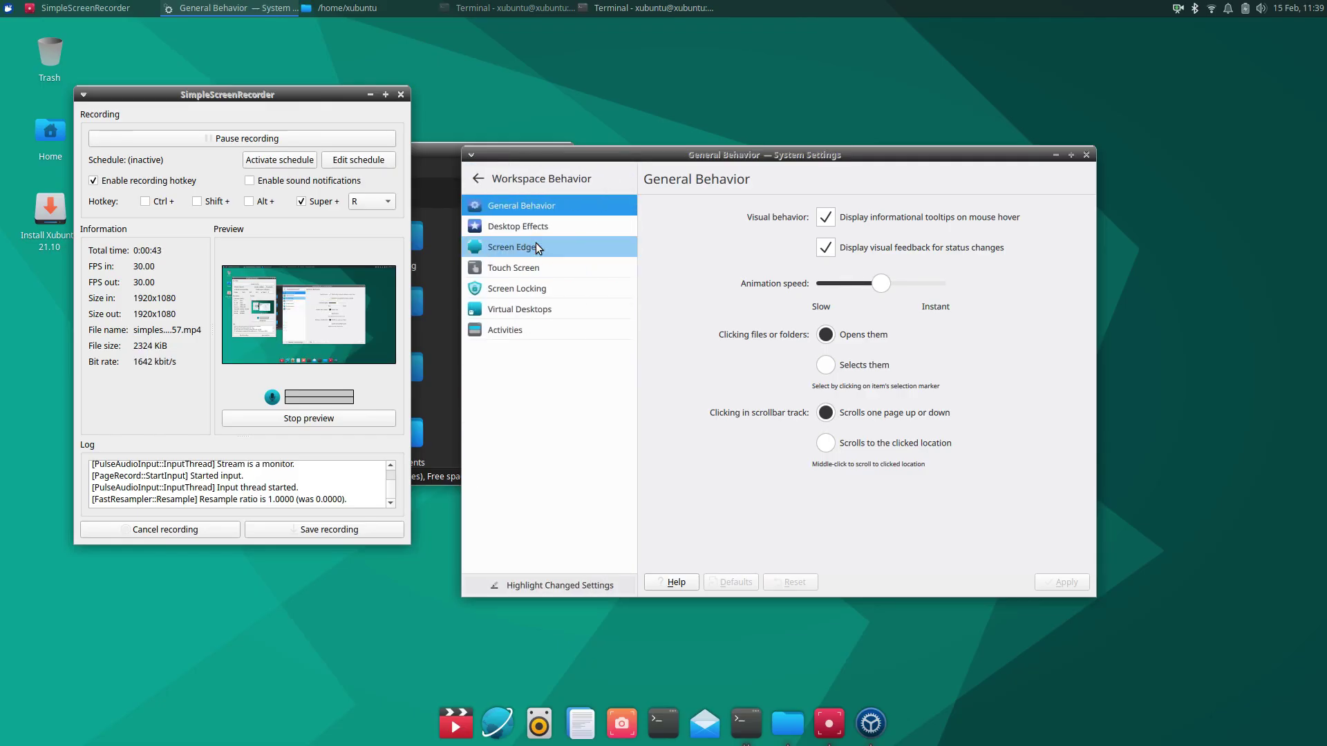
{"action": "left_click", "coordinate": [540, 226]}
{"action": "scroll", "coordinate": [798, 351], "scroll_direction": "down", "scroll_amount": 10}
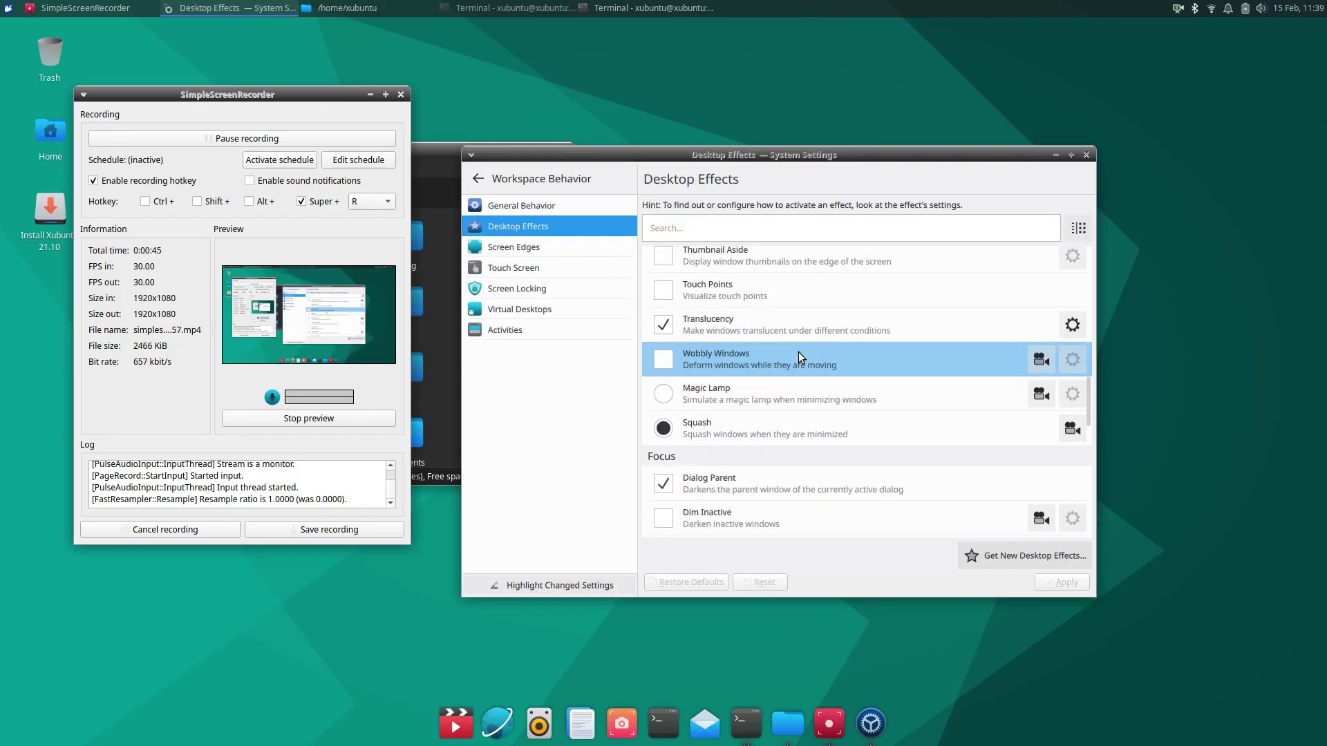
{"action": "scroll", "coordinate": [798, 351], "scroll_direction": "up", "scroll_amount": 10}
{"action": "scroll", "coordinate": [798, 351], "scroll_direction": "down", "scroll_amount": 3}
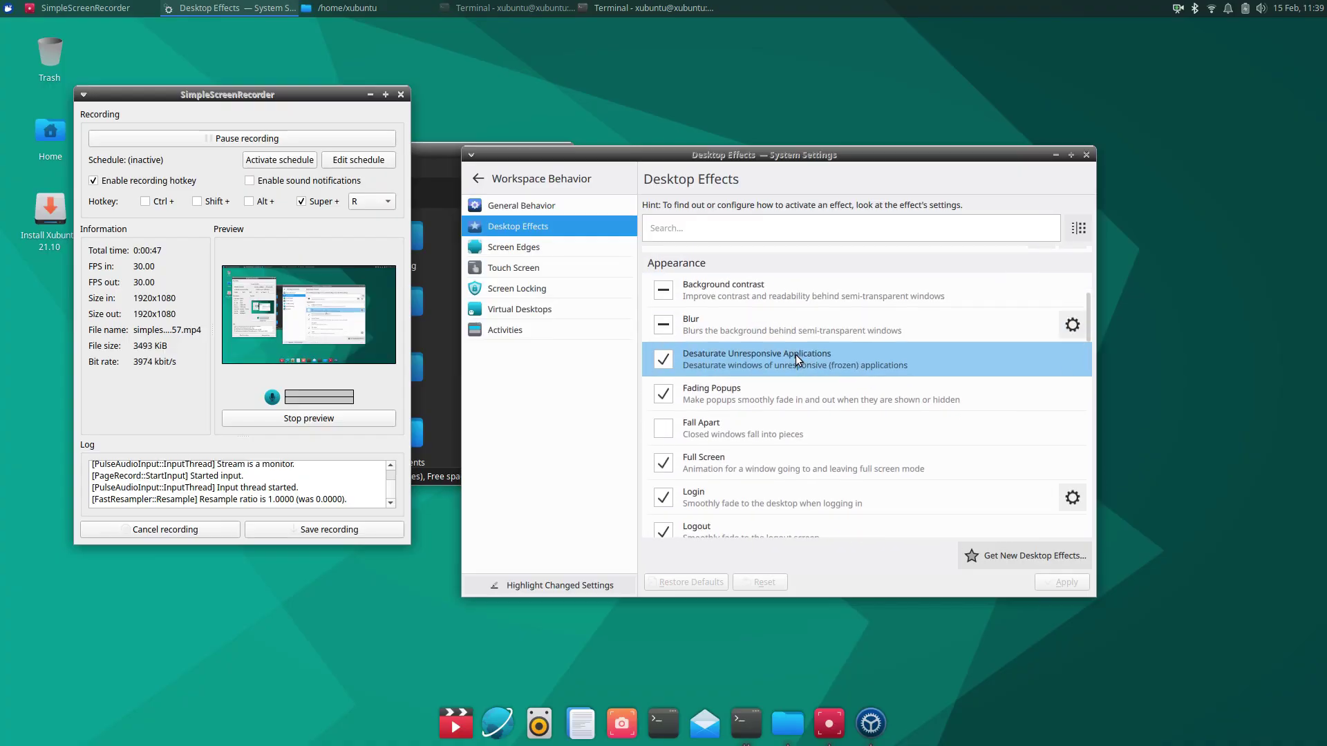
{"action": "left_click", "coordinate": [663, 323]}
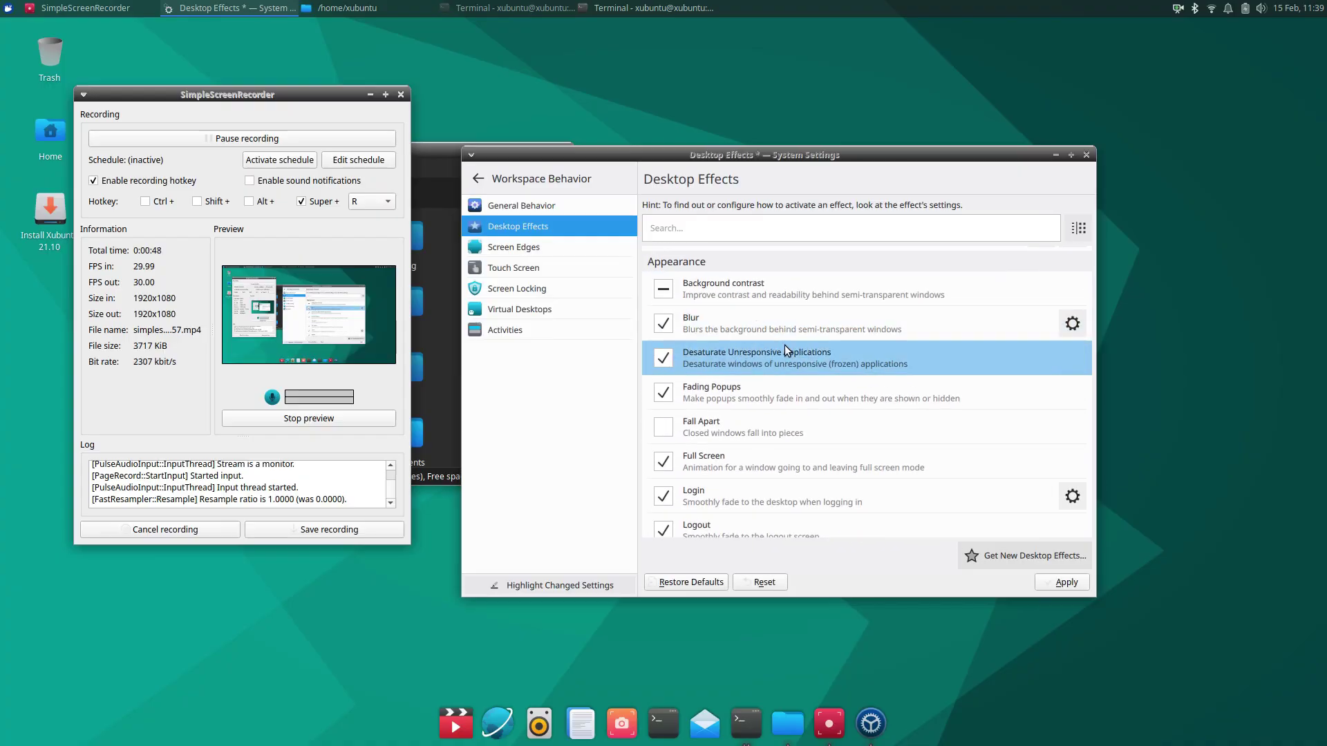
{"action": "left_click", "coordinate": [1071, 324]}
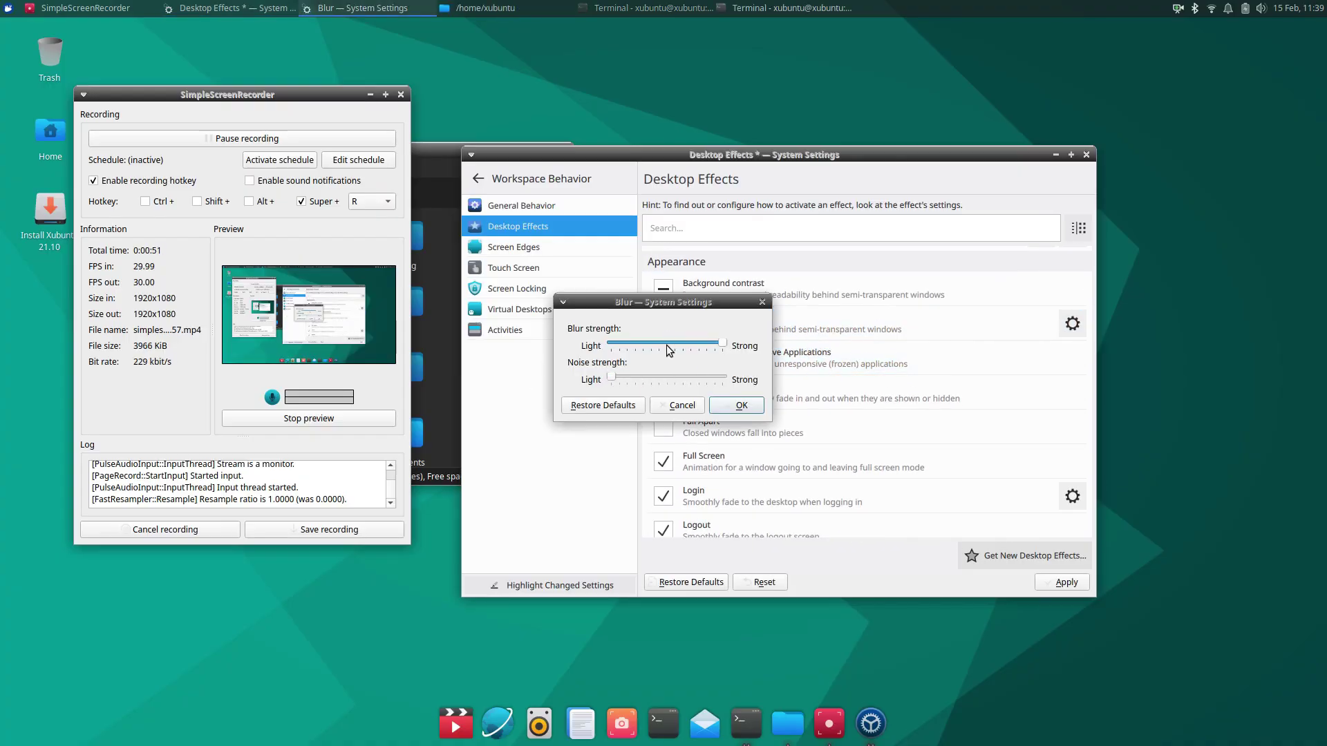
{"action": "left_click", "coordinate": [734, 408]}
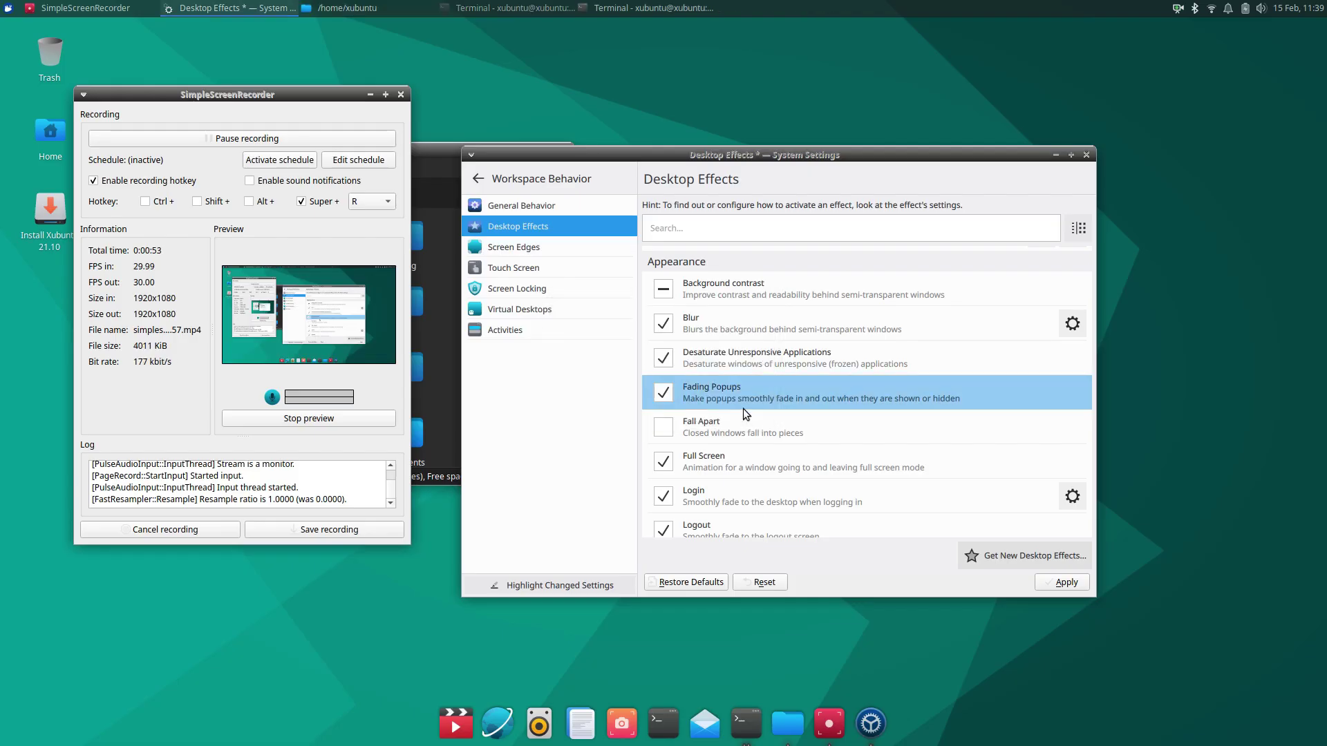
Select Scale as the window open/close animation in the desktop effects
{"action": "scroll", "coordinate": [770, 408], "scroll_direction": "down", "scroll_amount": 10}
{"action": "scroll", "coordinate": [769, 409], "scroll_direction": "down", "scroll_amount": 7}
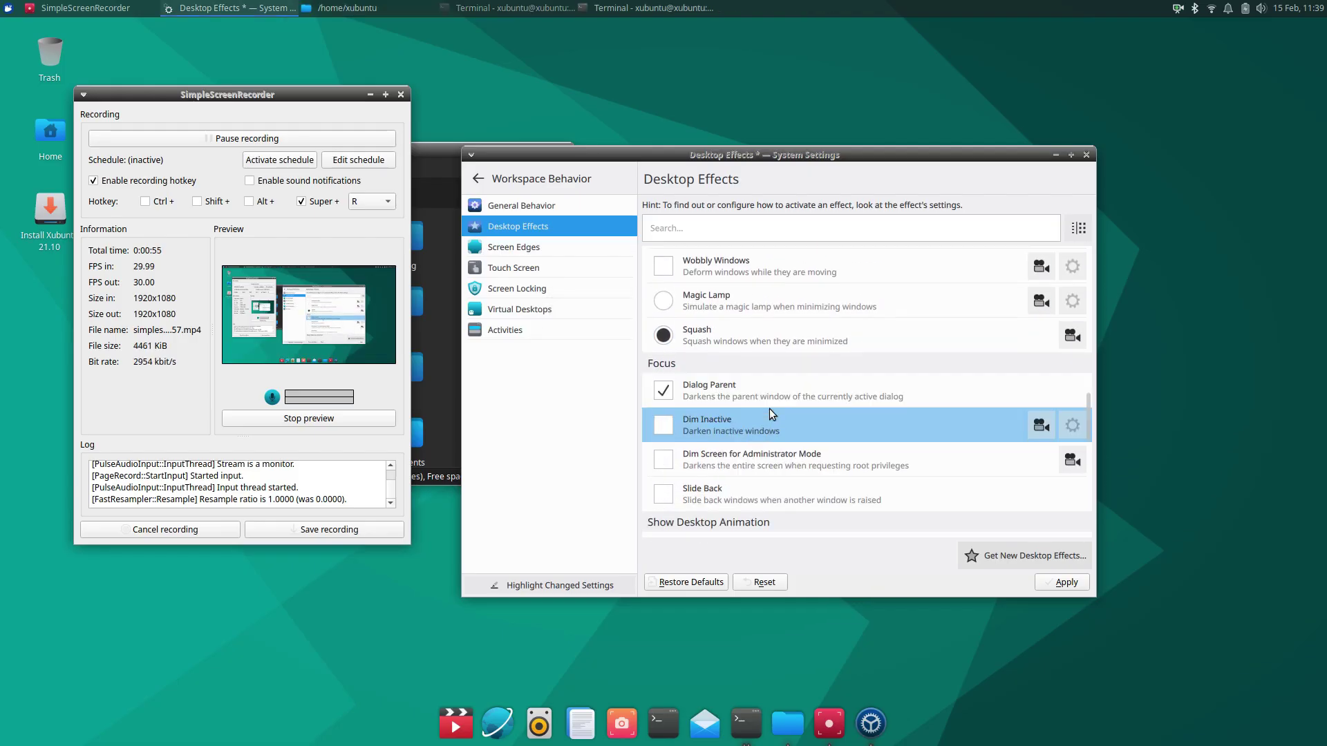
{"action": "scroll", "coordinate": [769, 408], "scroll_direction": "down", "scroll_amount": 6}
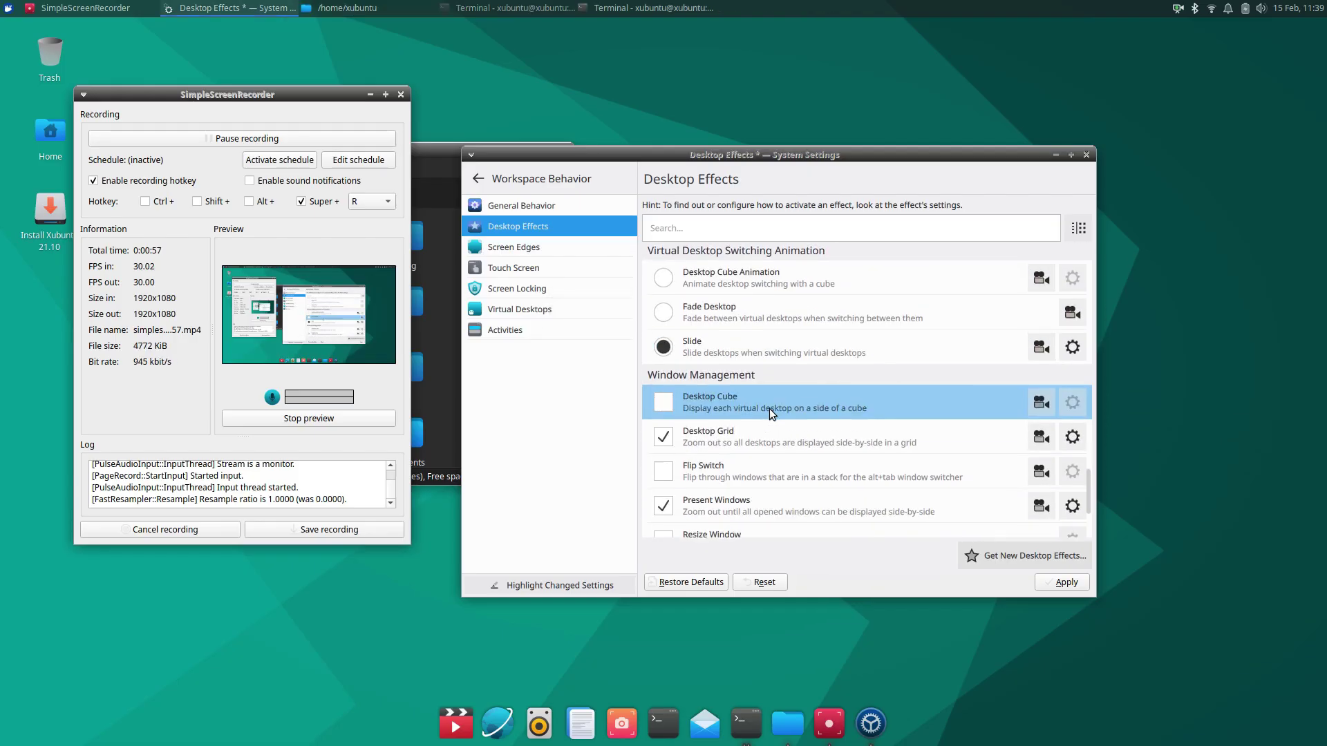
{"action": "left_click", "coordinate": [663, 522]}
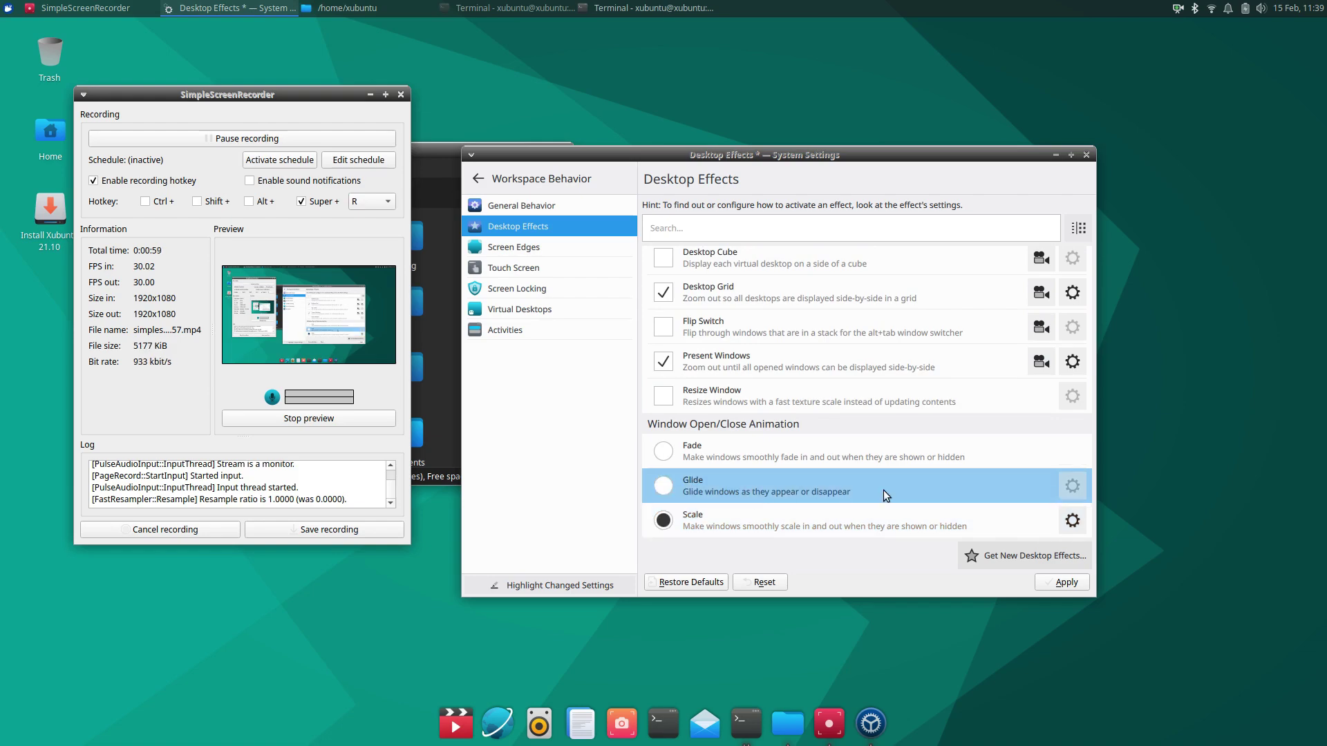
Enable the Wobbly Windows desktop effect, apply the effects settings and close System Settings
{"action": "scroll", "coordinate": [905, 461], "scroll_direction": "up", "scroll_amount": 5}
{"action": "scroll", "coordinate": [905, 460], "scroll_direction": "up", "scroll_amount": 1}
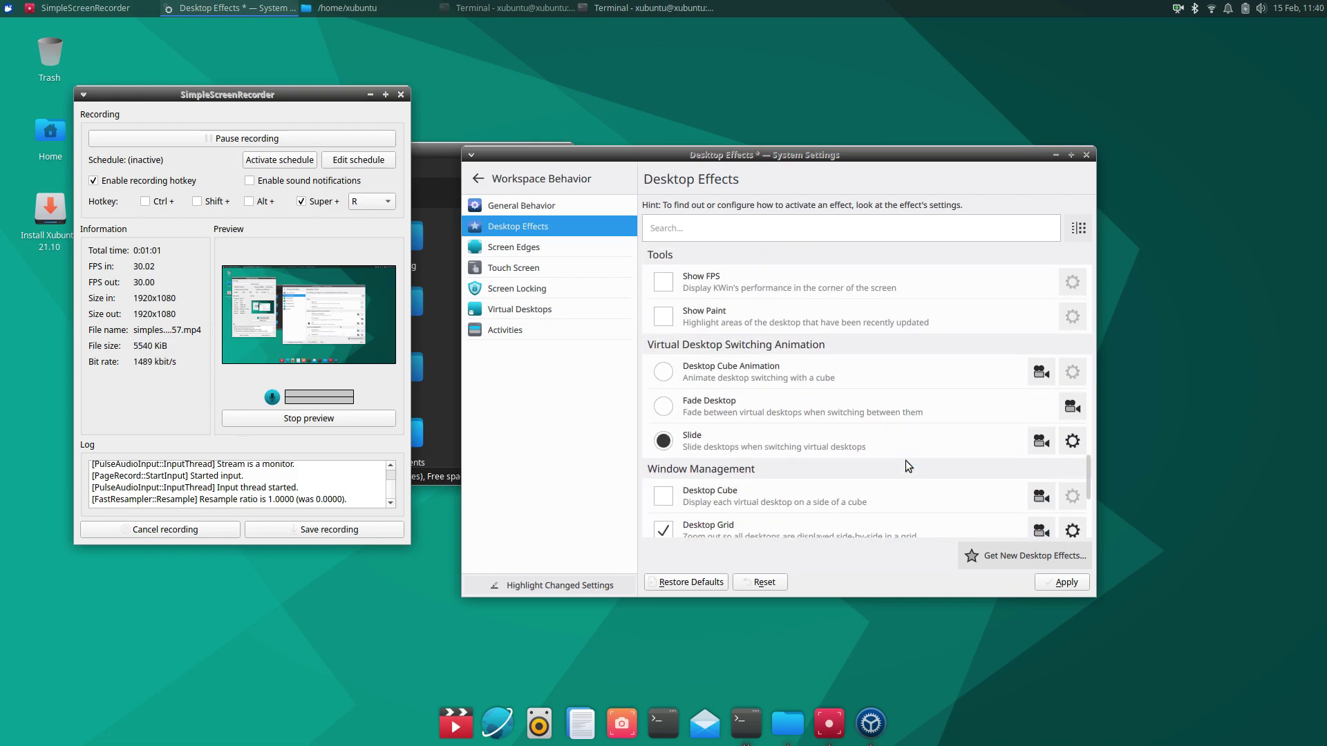
{"action": "scroll", "coordinate": [905, 461], "scroll_direction": "up", "scroll_amount": 4}
{"action": "scroll", "coordinate": [907, 467], "scroll_direction": "up", "scroll_amount": 4}
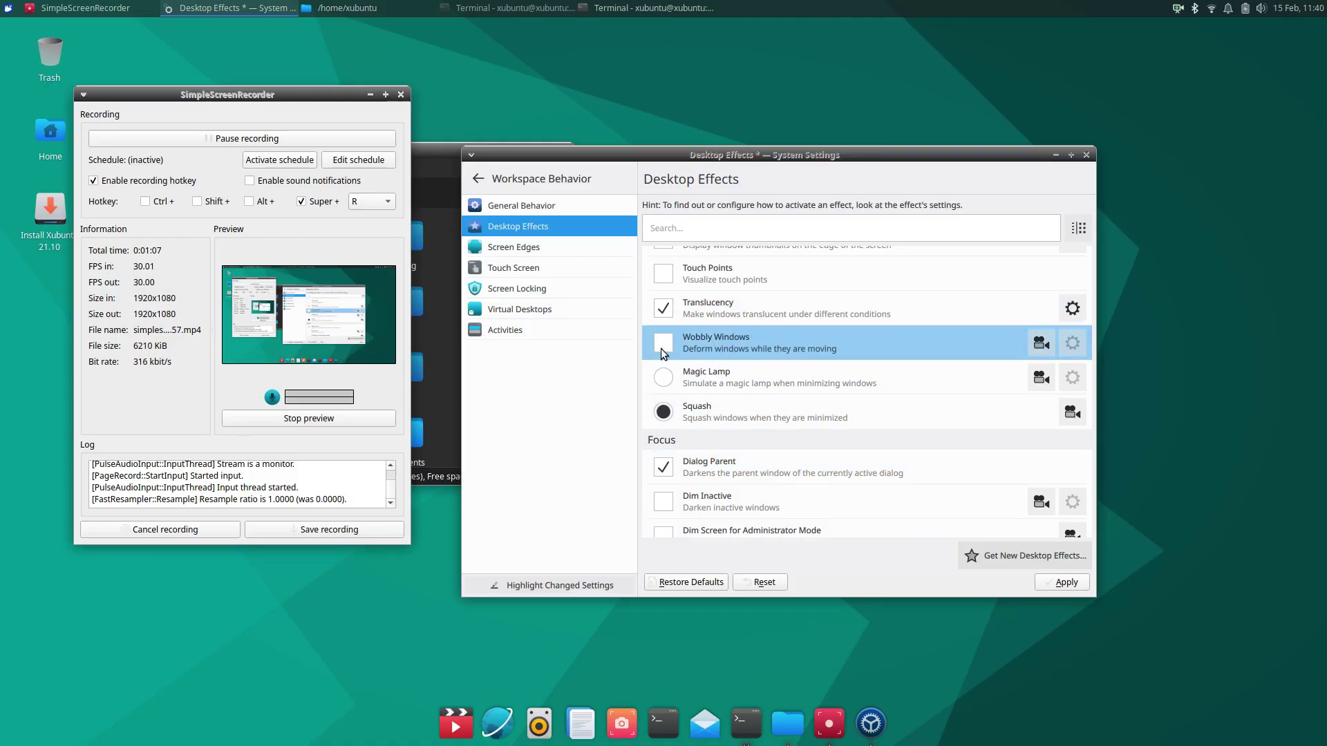
{"action": "left_click", "coordinate": [664, 343]}
{"action": "left_click", "coordinate": [1056, 585]}
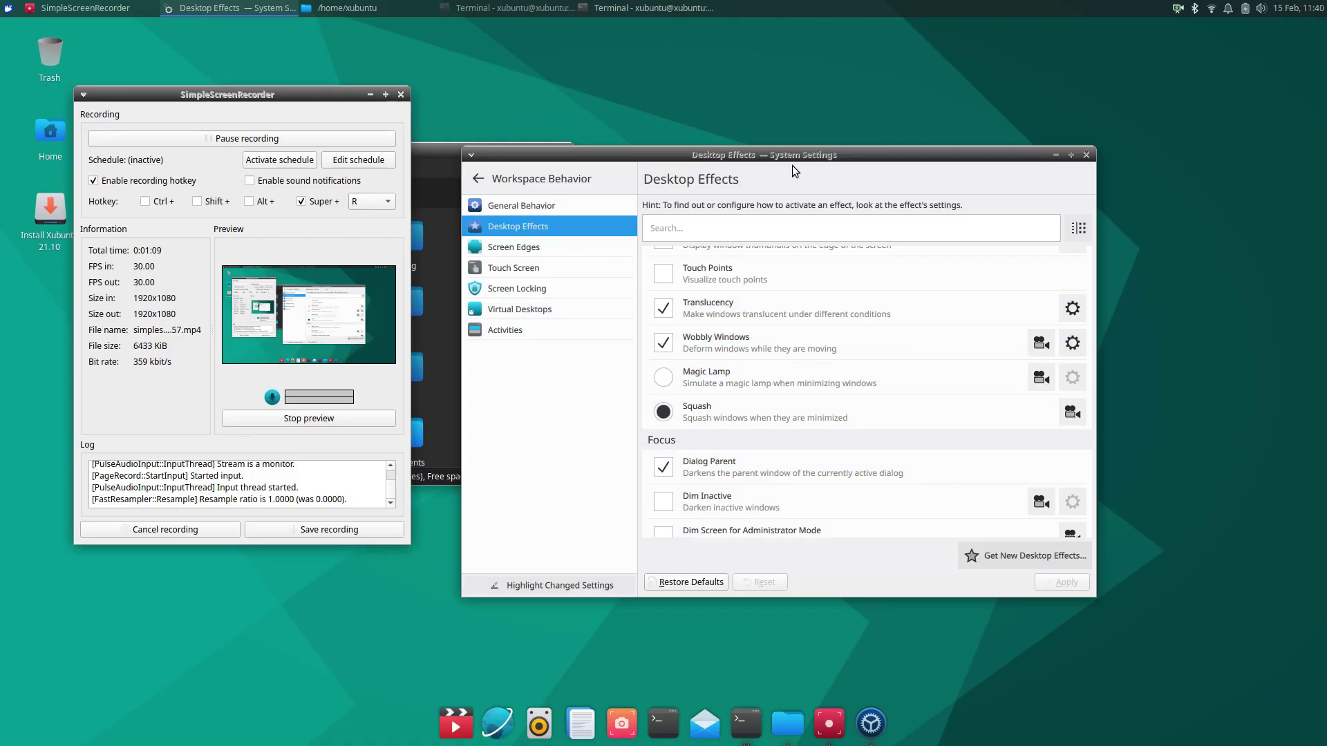
{"action": "left_click_drag", "start_coordinate": [795, 172], "coordinate": [949, 160]}
{"action": "left_click", "coordinate": [1241, 144]}
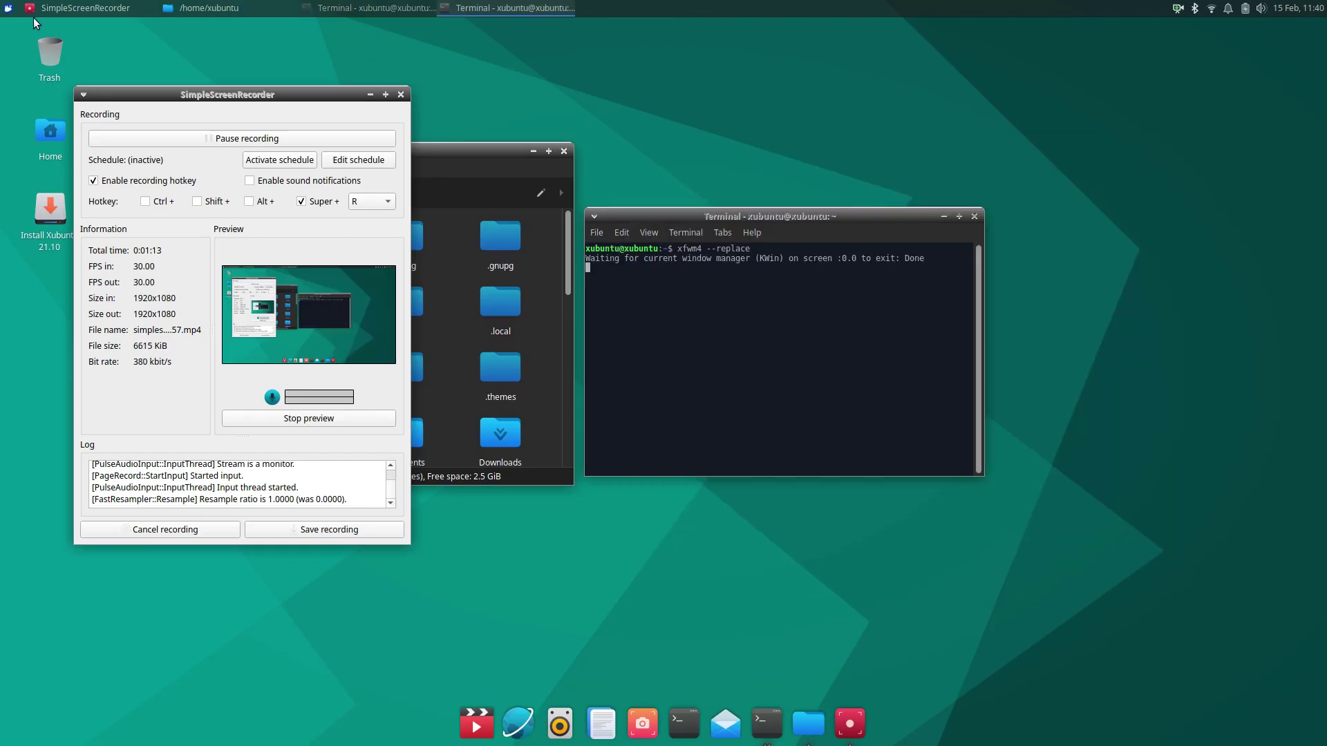
Restart KWin as the window manager from the second terminal window
{"action": "left_click", "coordinate": [11, 9]}
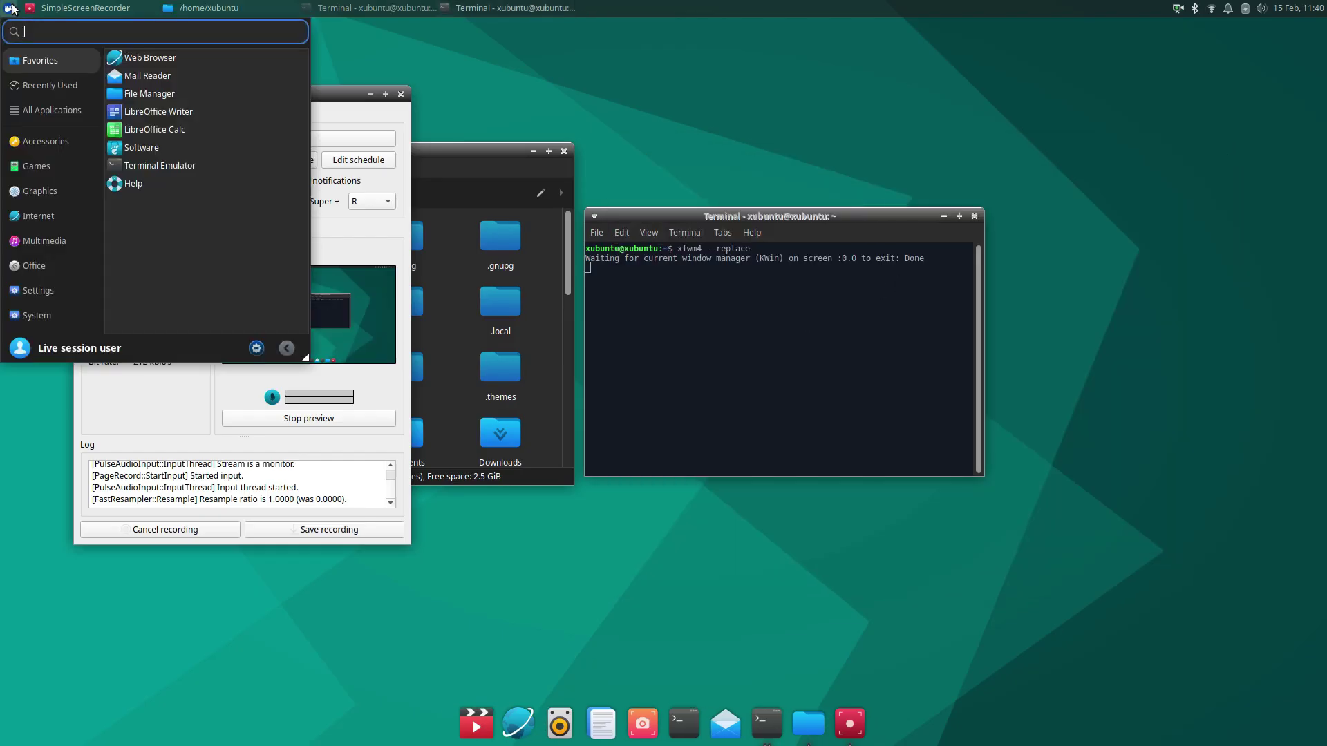
{"action": "left_click", "coordinate": [12, 8]}
{"action": "left_click", "coordinate": [766, 723]}
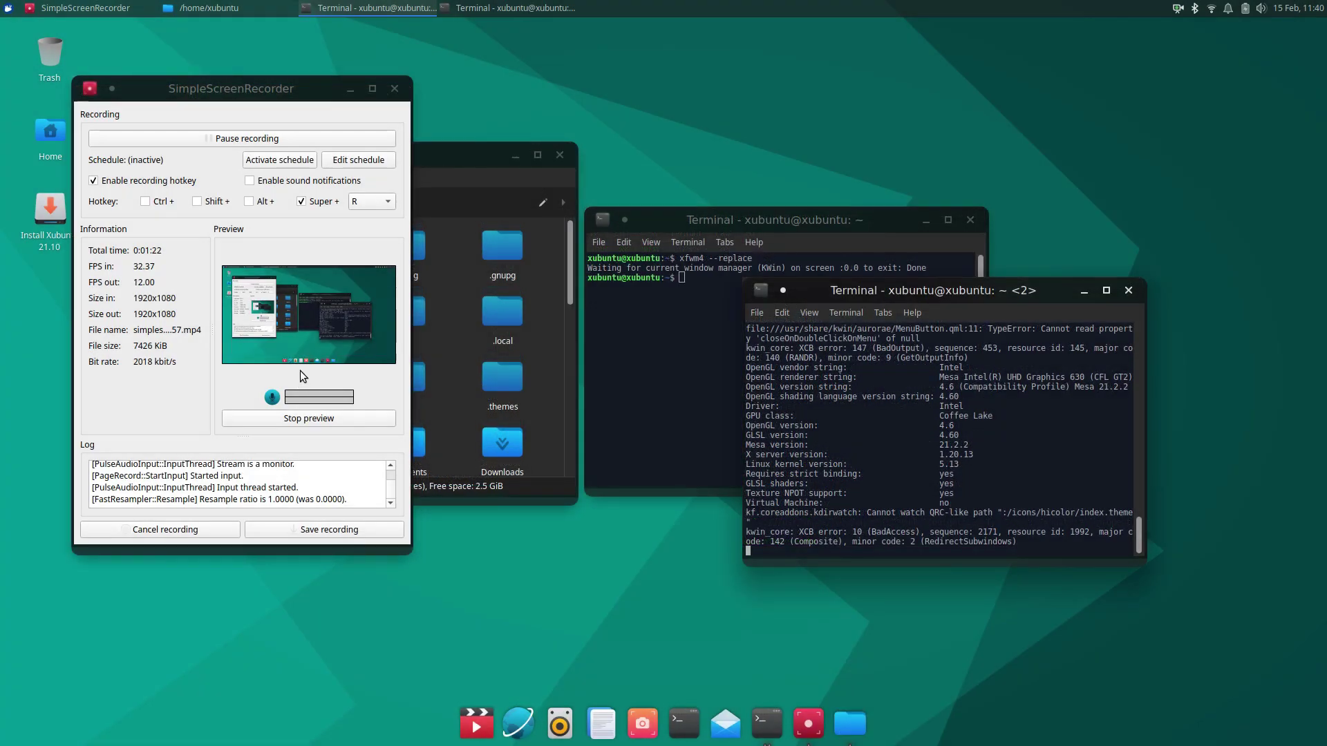
Minimize the terminal running KWin and close the terminal that ran xfwm4 --replace
{"action": "mouse_move", "coordinate": [957, 296]}
{"action": "left_mouse_down"}
{"action": "mouse_move", "coordinate": [960, 269]}
{"action": "mouse_move", "coordinate": [926, 228]}
{"action": "mouse_move", "coordinate": [884, 207]}
{"action": "mouse_move", "coordinate": [996, 184]}
{"action": "mouse_move", "coordinate": [732, 82]}
{"action": "mouse_move", "coordinate": [946, 311]}
{"action": "left_mouse_up"}
{"action": "left_click", "coordinate": [1089, 313]}
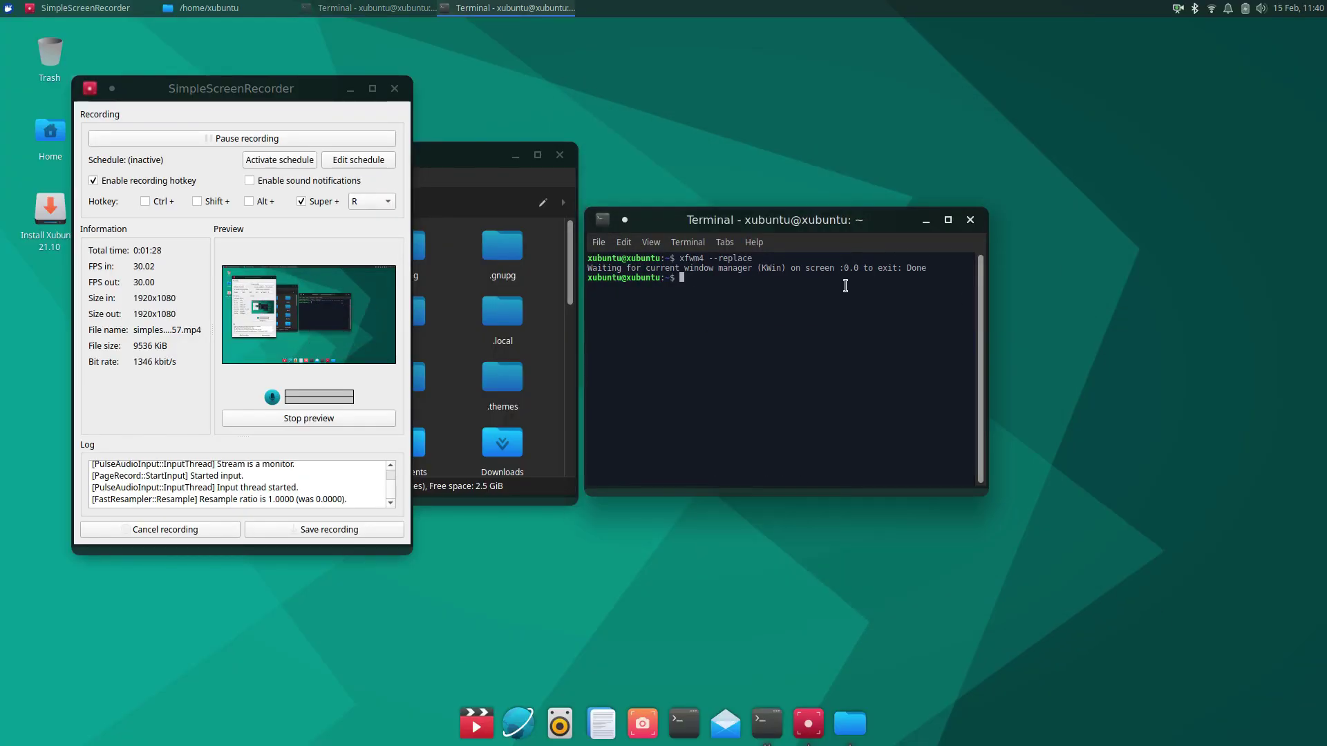
{"action": "left_click", "coordinate": [971, 220]}
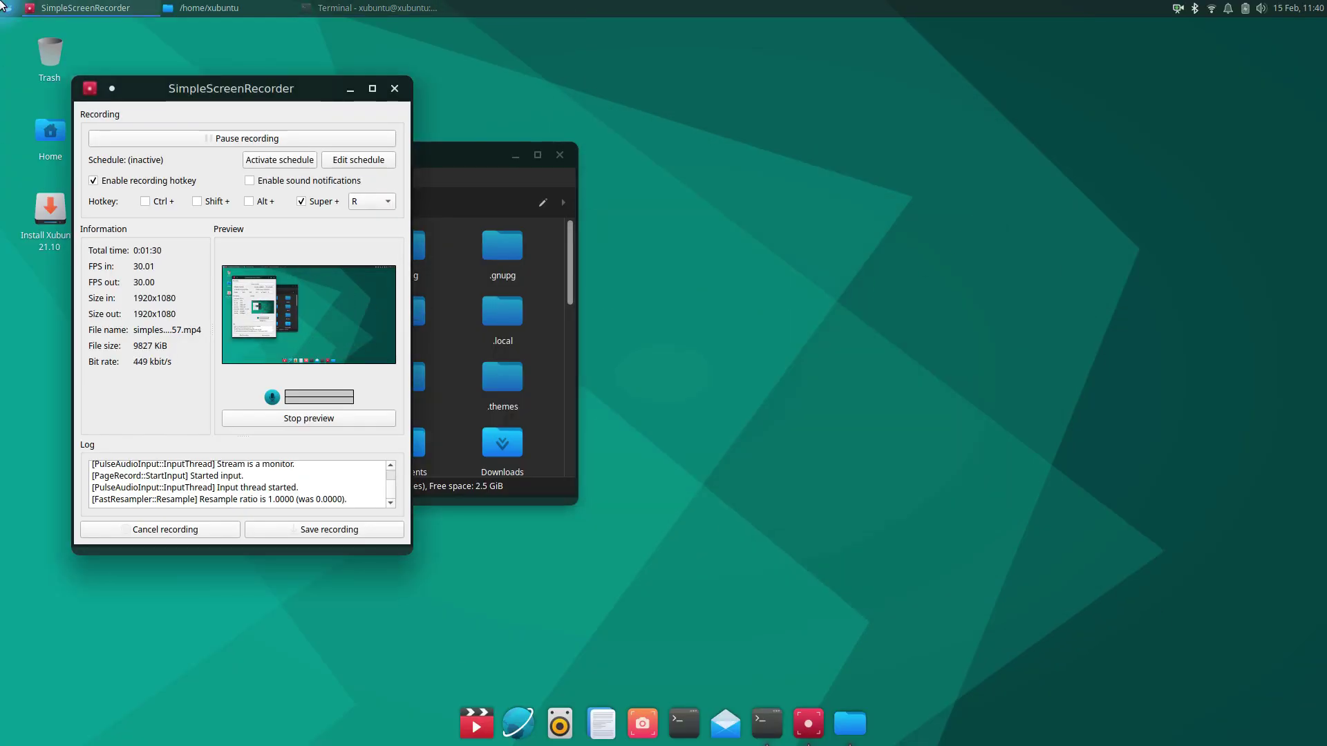
Launch Konsole by searching the applications for "ko" and move its window over the SimpleScreenRecorder window
{"action": "left_click", "coordinate": [8, 8]}
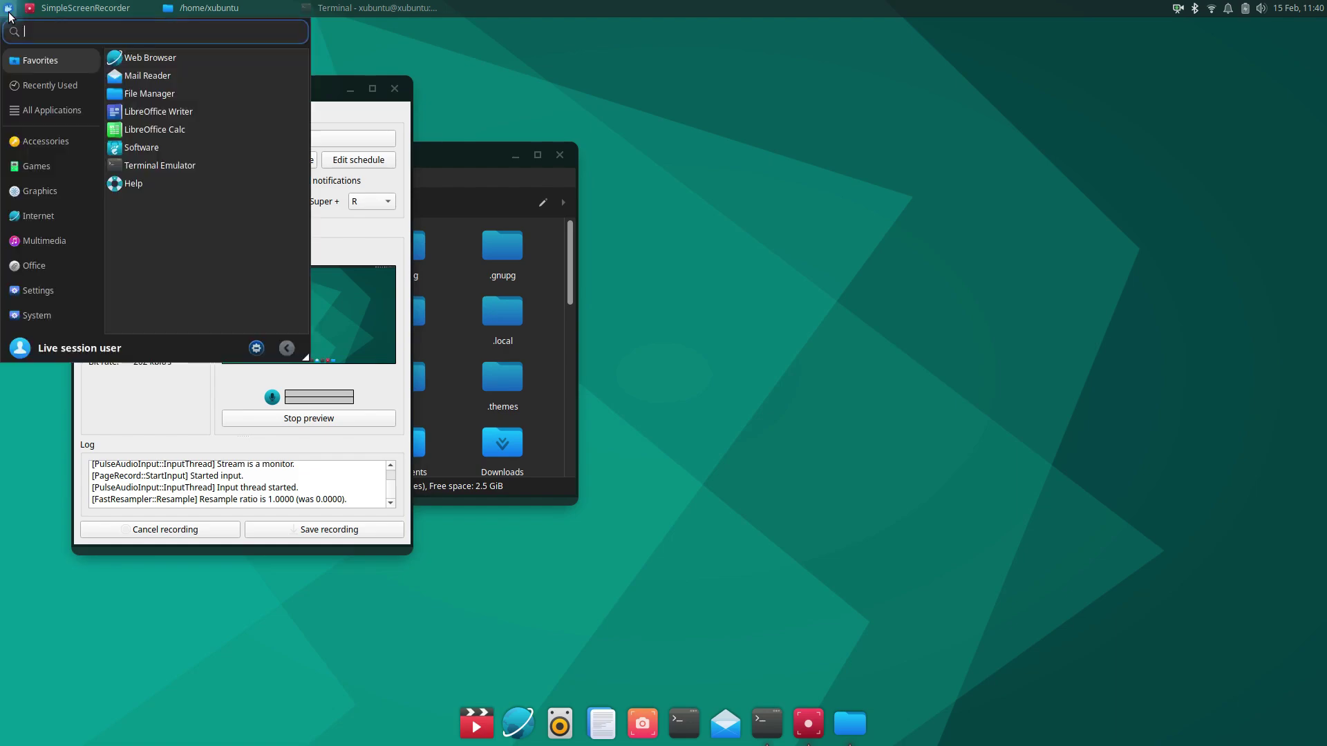
{"action": "type", "text": "ko"}
{"action": "key", "text": "Return"}
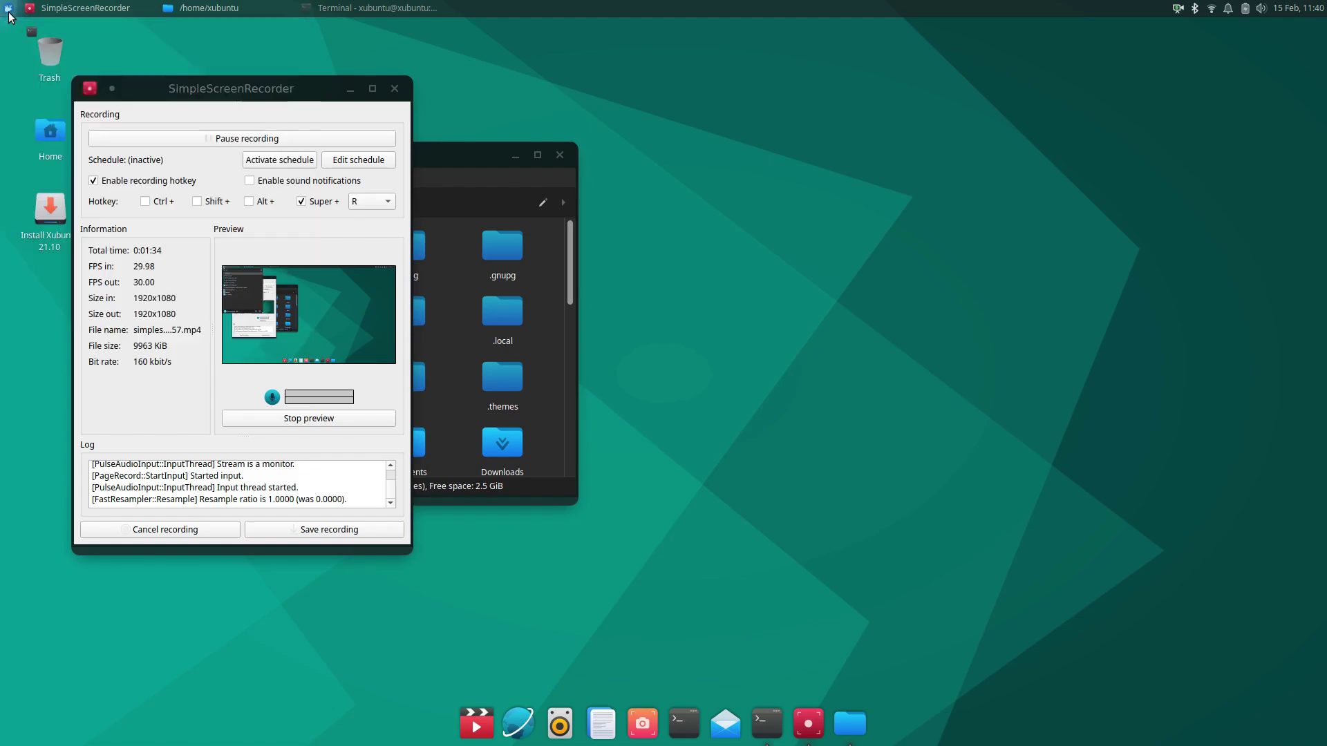
{"action": "left_click_drag", "start_coordinate": [428, 302], "coordinate": [219, 152]}
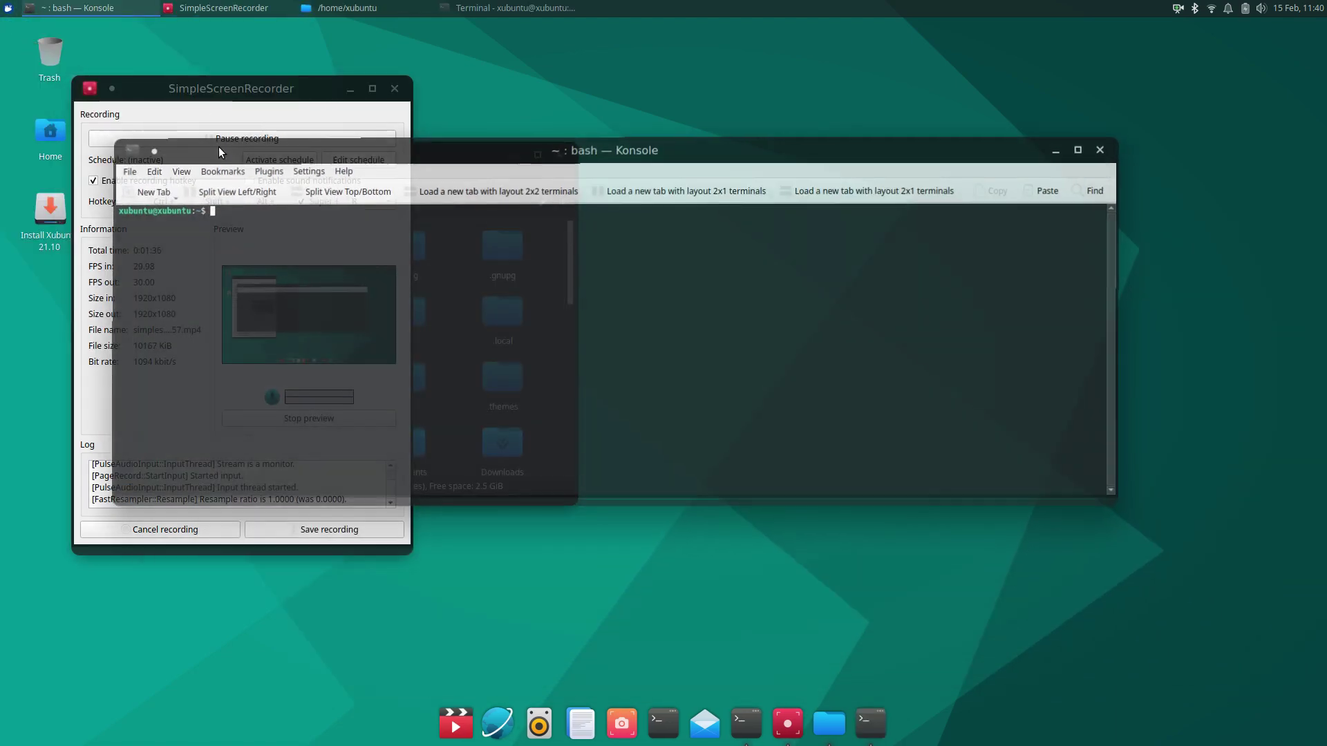
{"action": "right_click", "coordinate": [982, 197]}
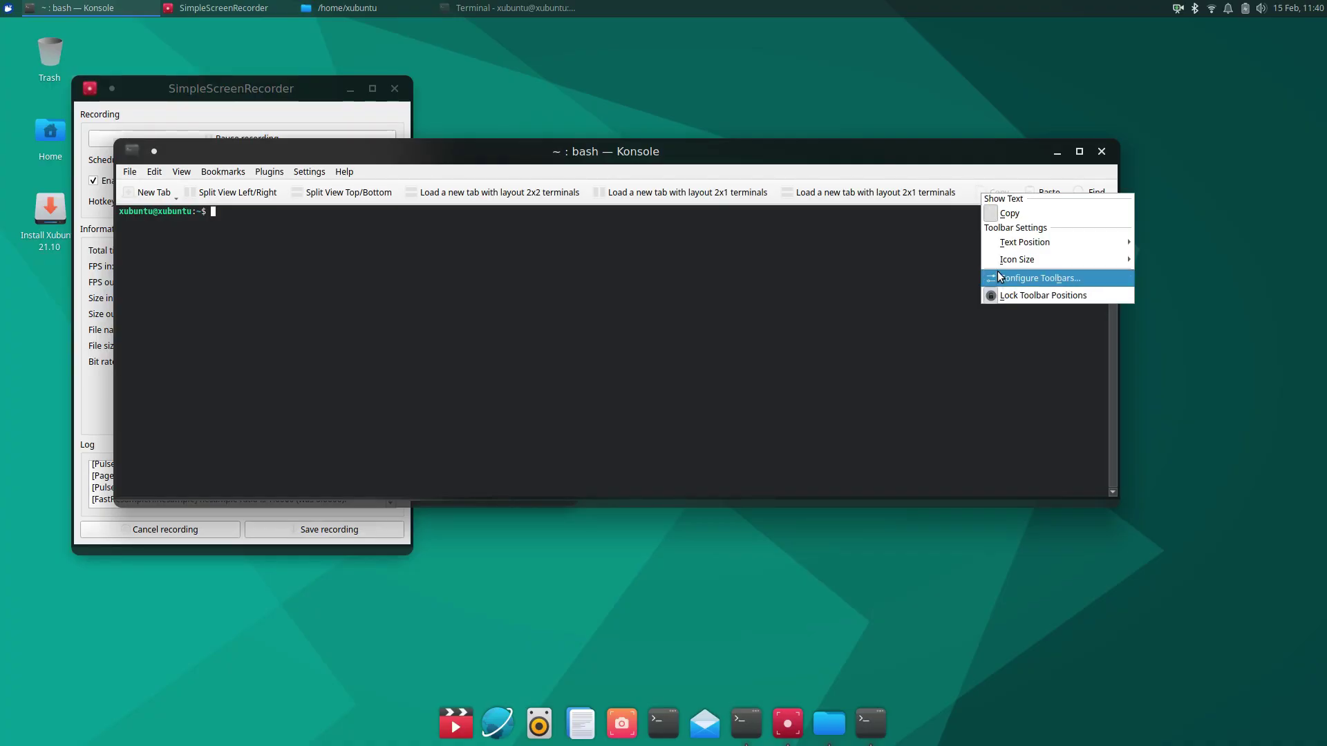
{"action": "left_click", "coordinate": [761, 288]}
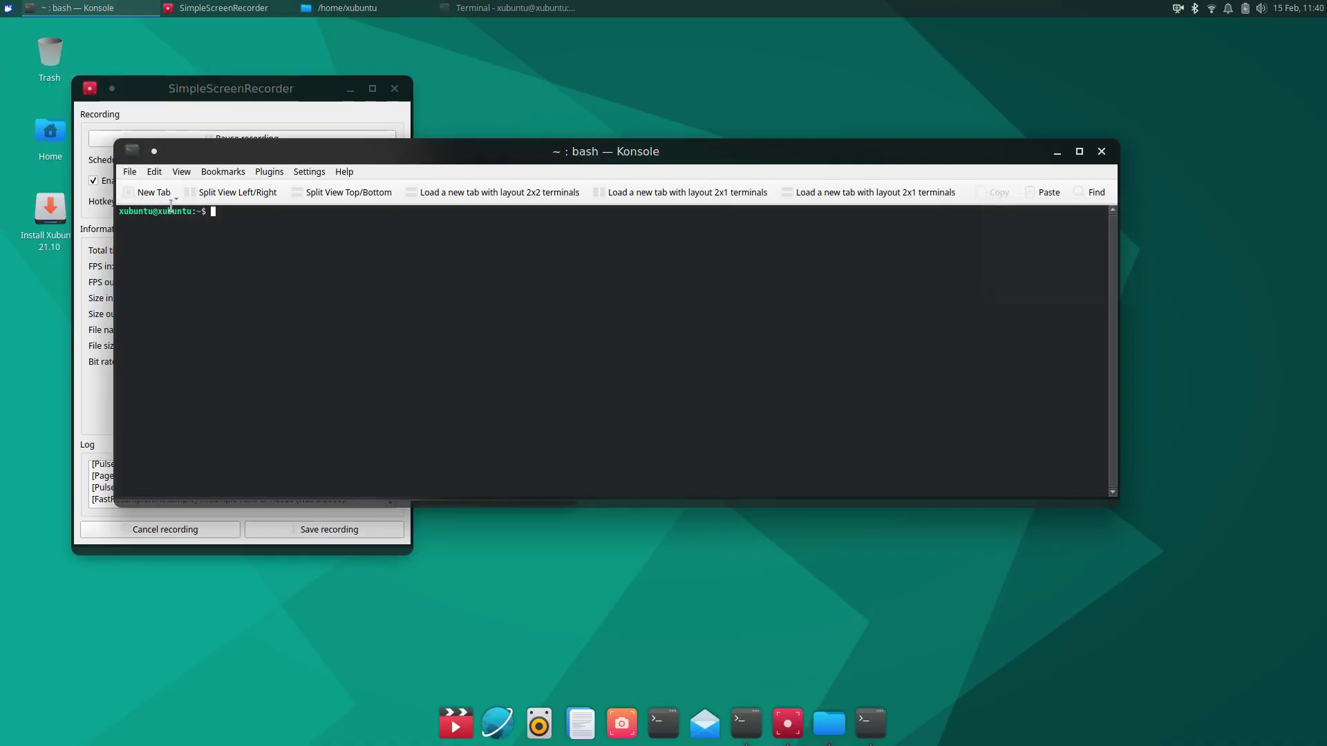
{"action": "right_click", "coordinate": [287, 200]}
{"action": "right_click", "coordinate": [283, 200]}
{"action": "right_click", "coordinate": [282, 199]}
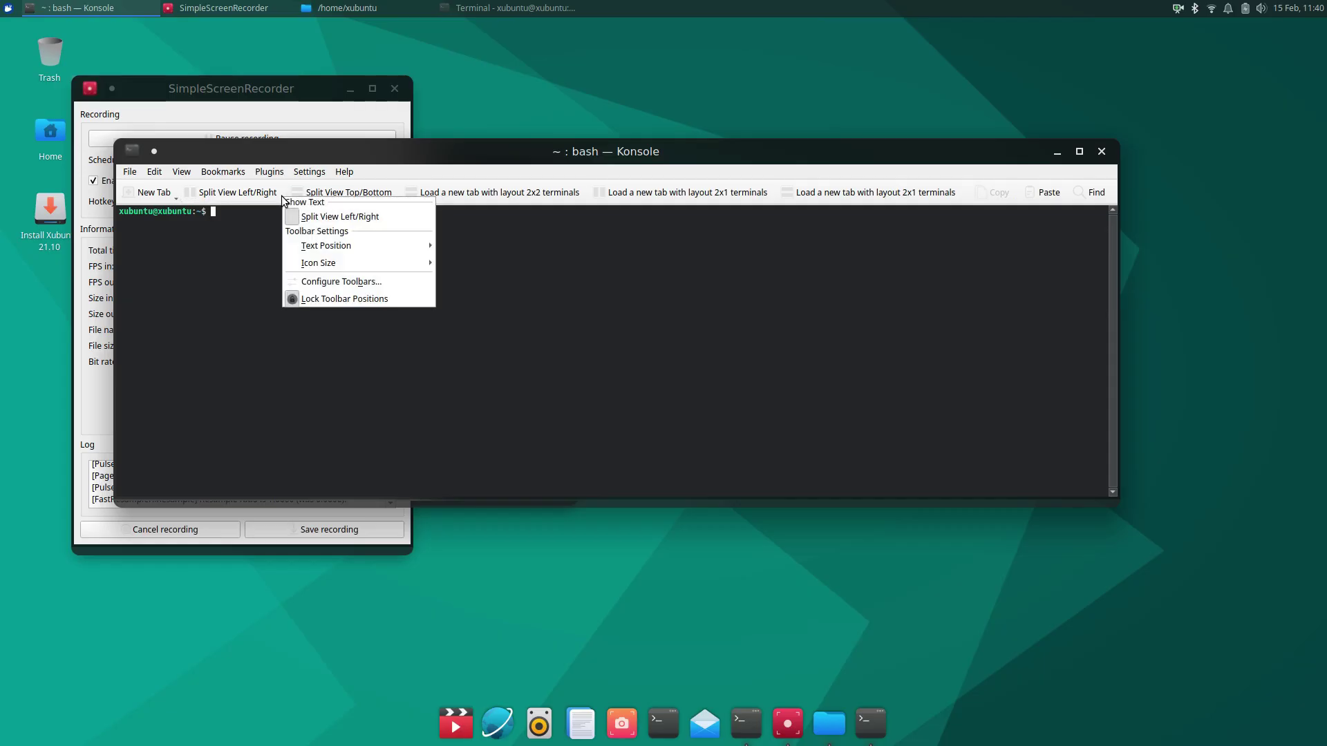
{"action": "right_click", "coordinate": [290, 185]}
Remove the New Tab, Split View and tab layout actions from Konsole's Main Toolbar and accept the toolbar configuration
{"action": "right_click", "coordinate": [290, 185]}
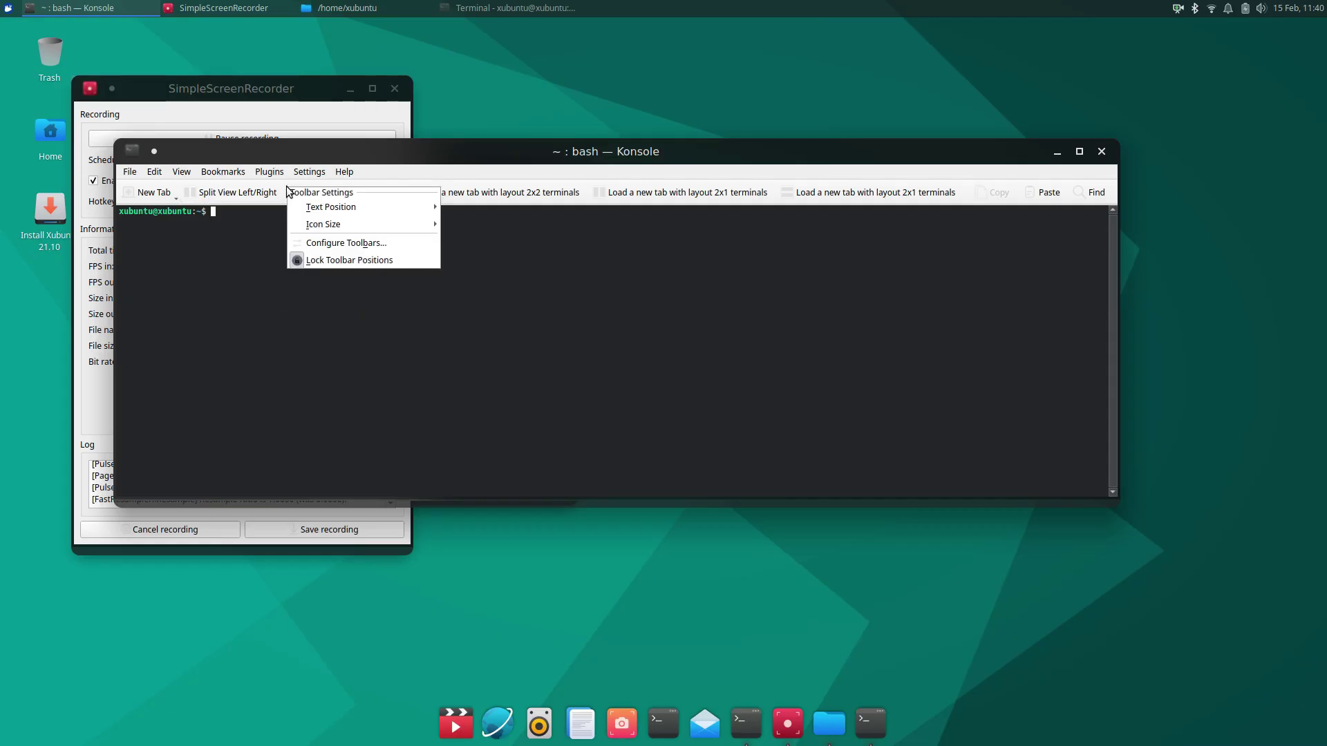
{"action": "left_click", "coordinate": [291, 245]}
{"action": "left_click_drag", "start_coordinate": [695, 258], "coordinate": [539, 298]}
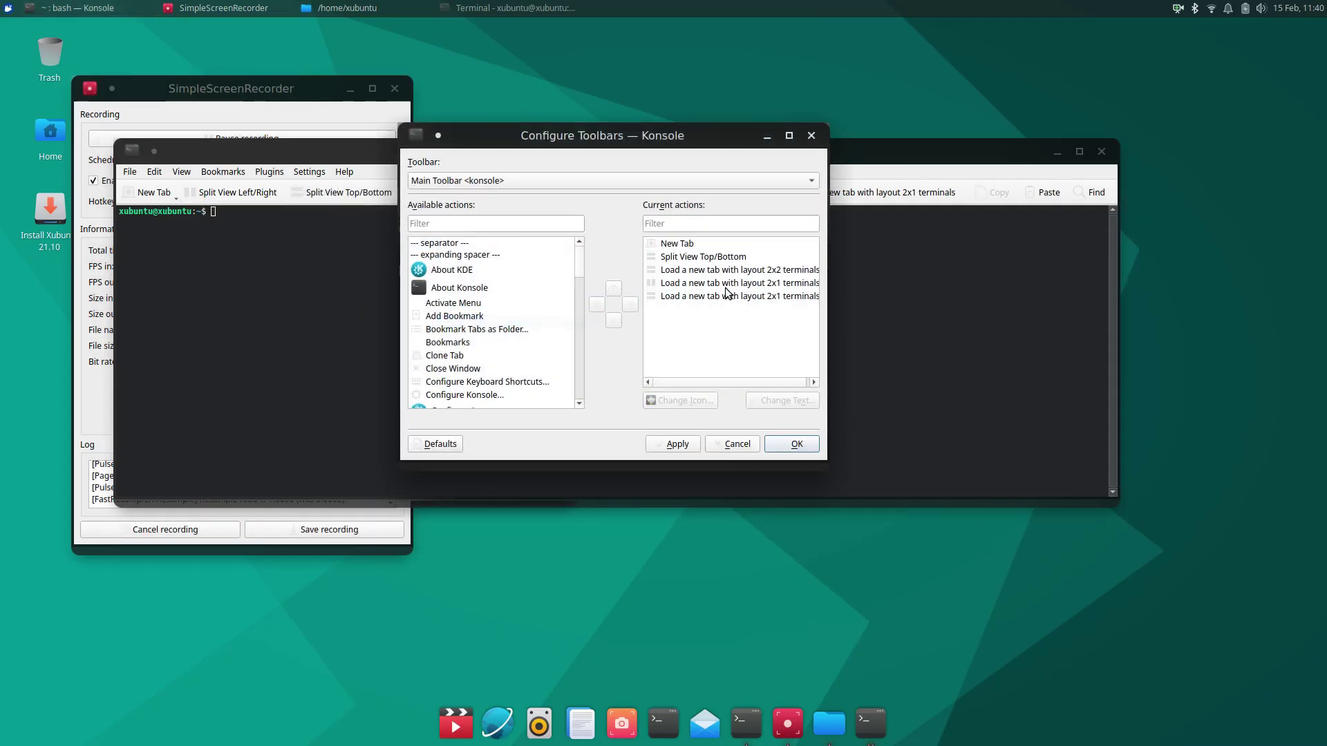
{"action": "left_click_drag", "start_coordinate": [729, 295], "coordinate": [495, 315]}
{"action": "left_click_drag", "start_coordinate": [706, 268], "coordinate": [497, 298]}
{"action": "left_click_drag", "start_coordinate": [695, 241], "coordinate": [713, 365]}
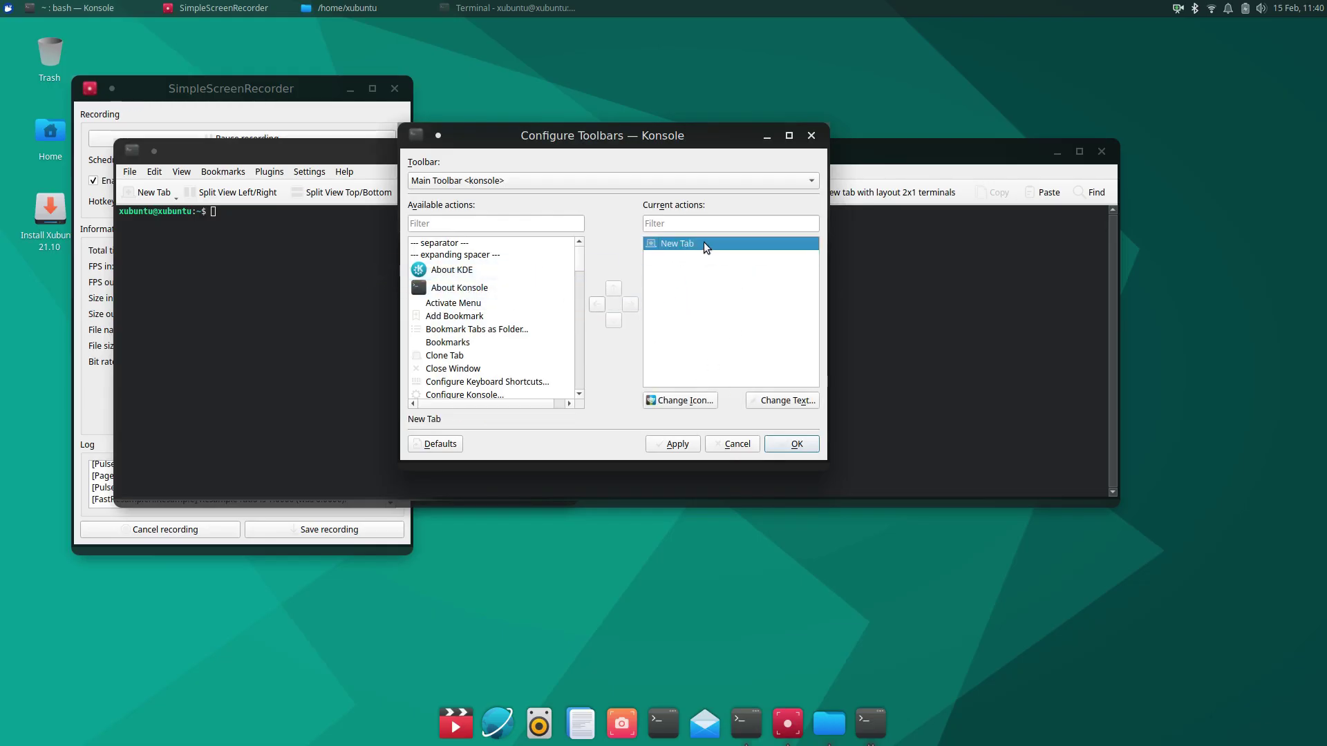
{"action": "left_click_drag", "start_coordinate": [705, 247], "coordinate": [432, 307]}
{"action": "left_click", "coordinate": [790, 446]}
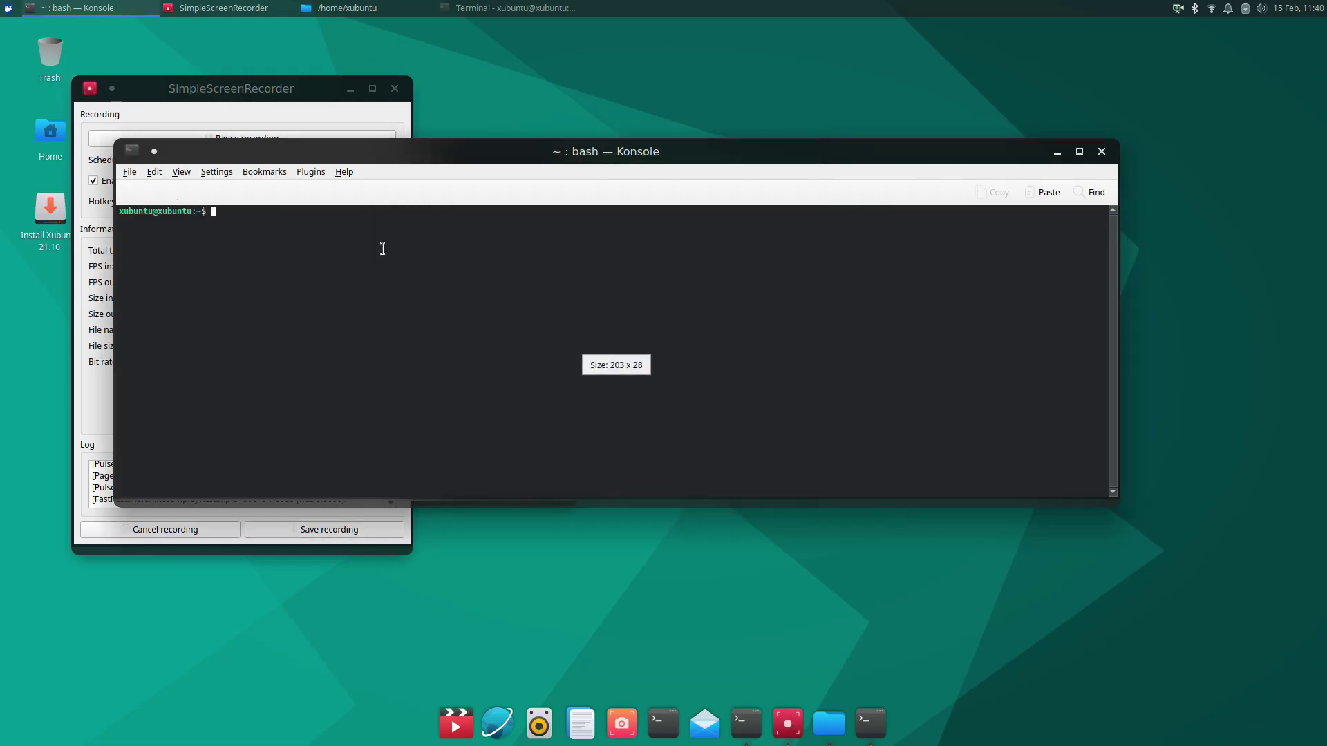
Try to empty Konsole's Session Toolbar by removing the expanding spacer, Copy, Paste and Find actions
{"action": "right_click", "coordinate": [356, 198]}
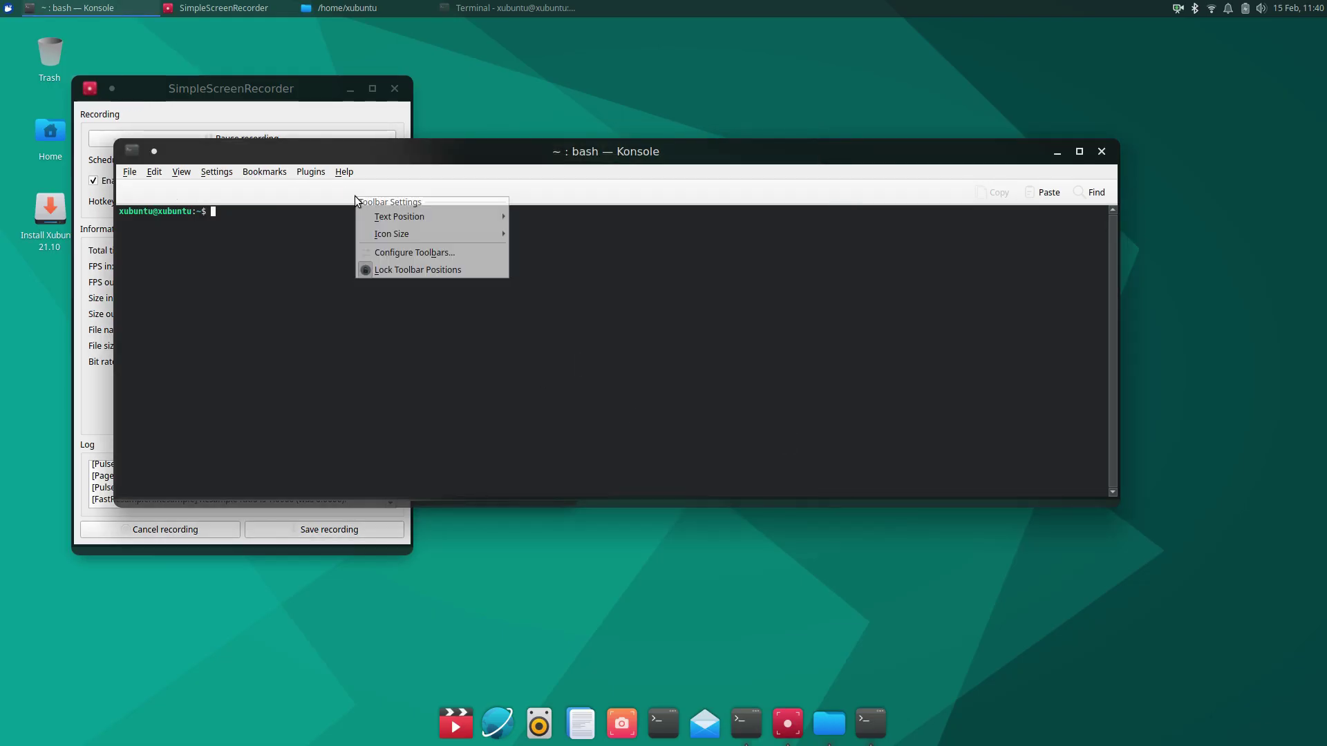
{"action": "left_click", "coordinate": [371, 254]}
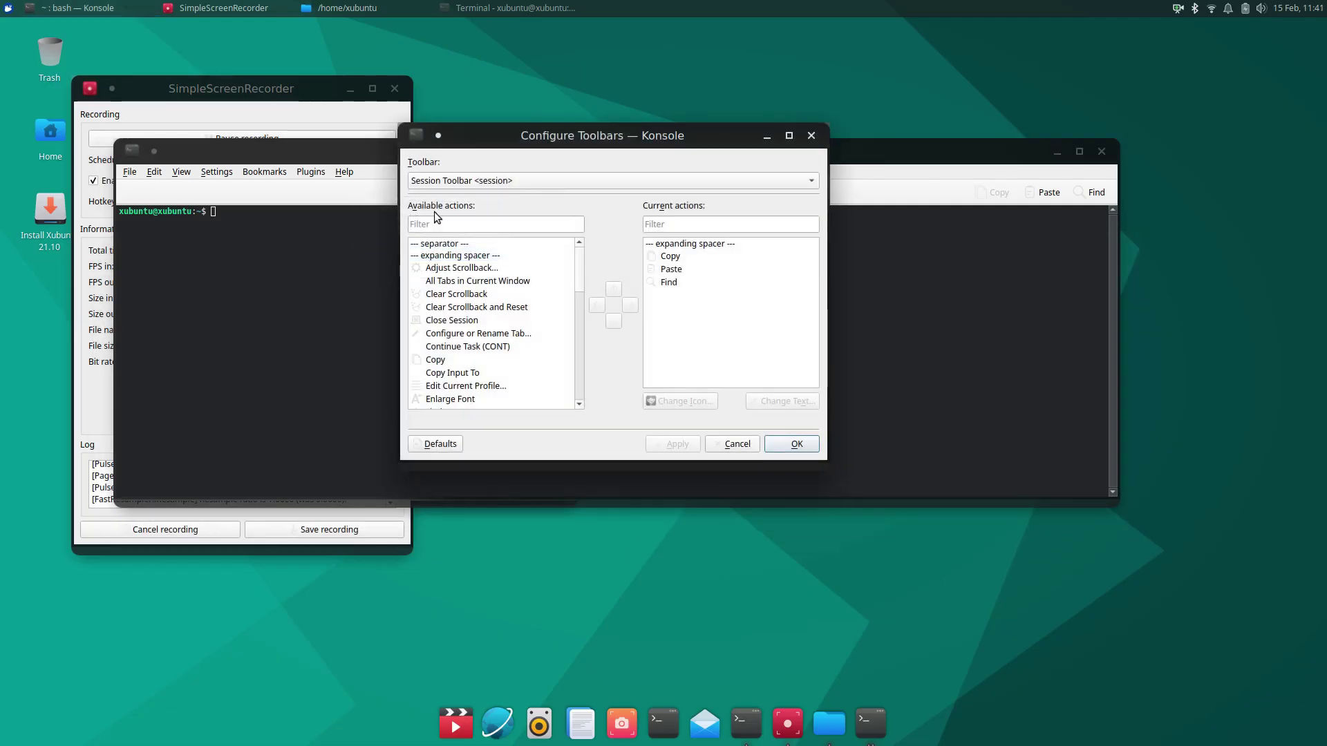
{"action": "left_click", "coordinate": [468, 182]}
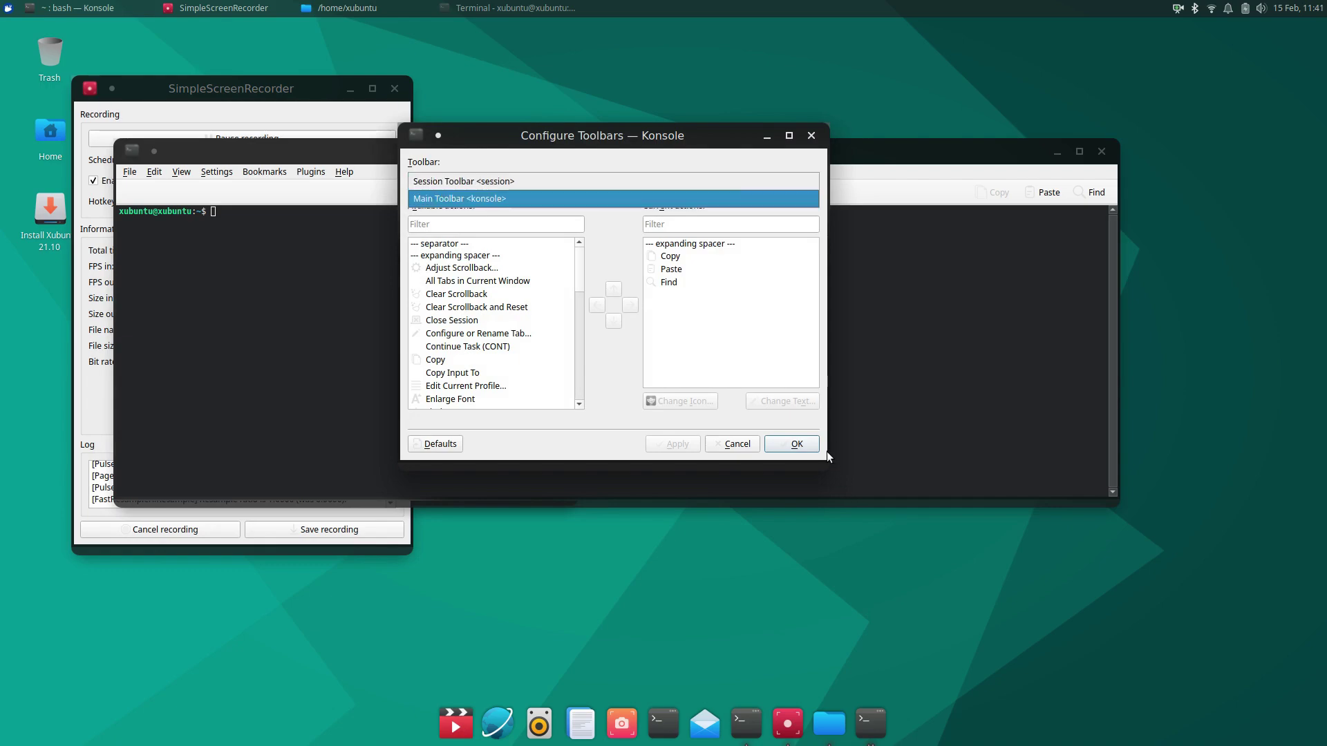
{"action": "left_click", "coordinate": [737, 344]}
{"action": "left_click_drag", "start_coordinate": [685, 259], "coordinate": [591, 329]}
{"action": "left_click_drag", "start_coordinate": [673, 257], "coordinate": [515, 311]}
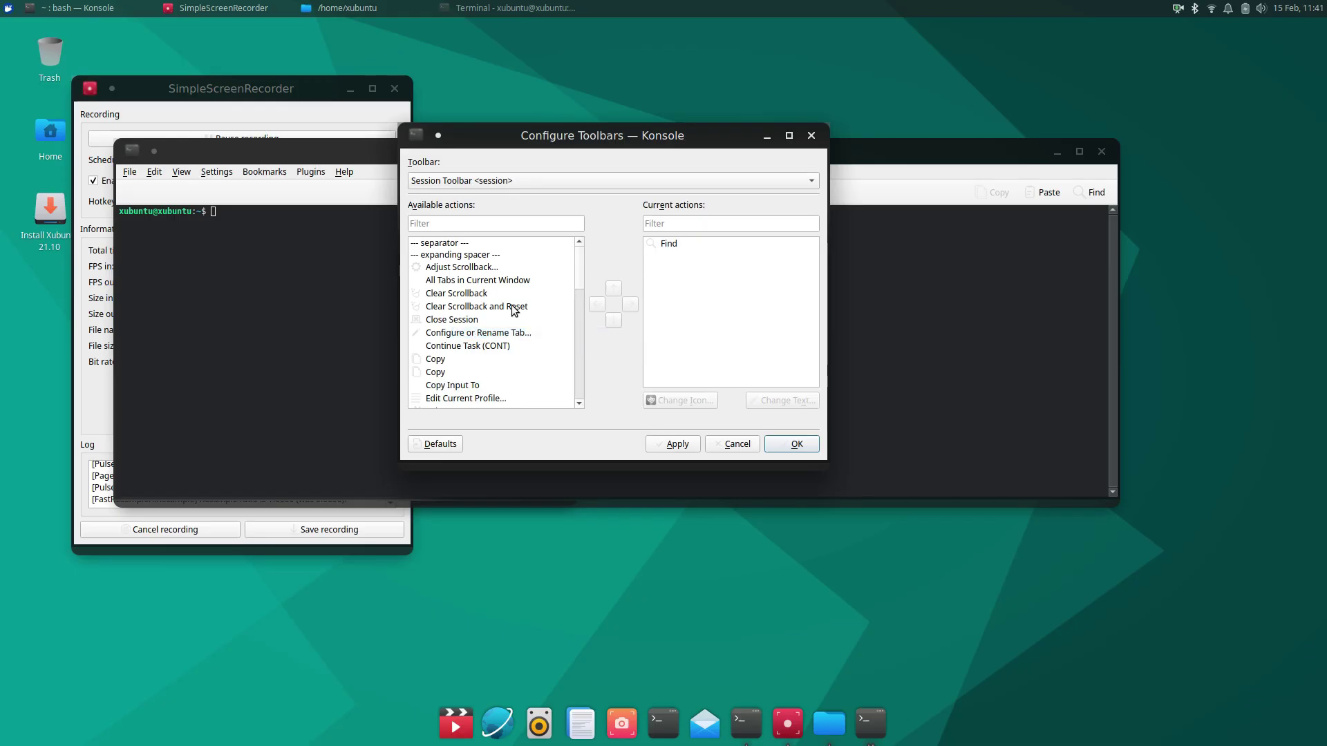
{"action": "left_click_drag", "start_coordinate": [671, 244], "coordinate": [617, 338]}
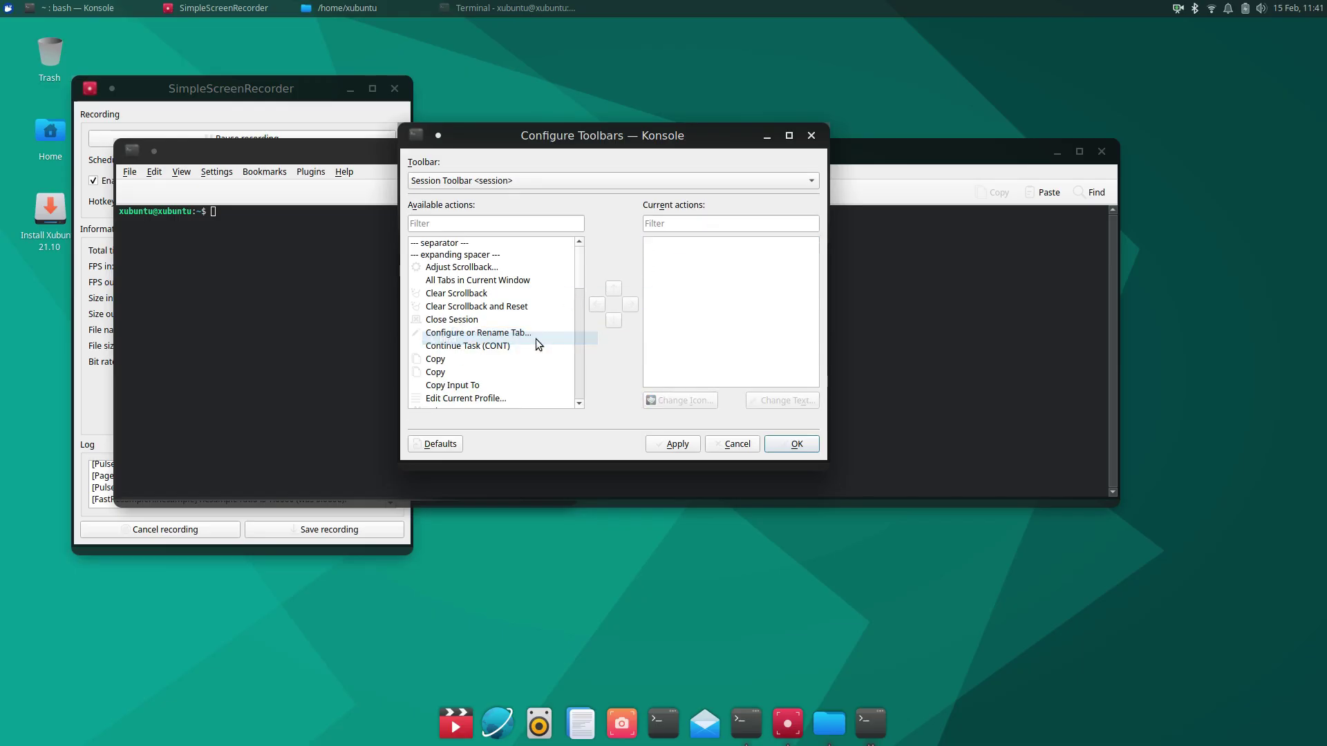
{"action": "left_click", "coordinate": [791, 445]}
Hide both the Main Toolbar and the Session Toolbar in Konsole
{"action": "right_click", "coordinate": [313, 195]}
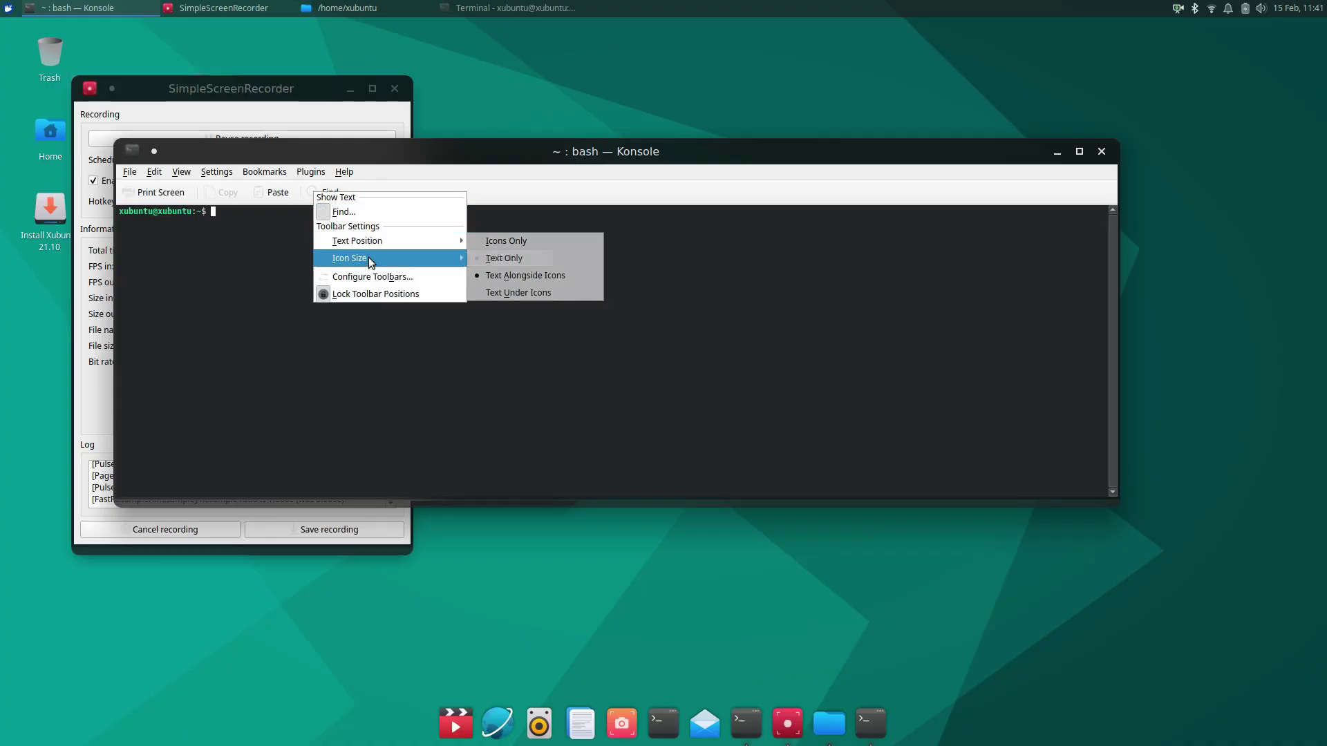
{"action": "right_click", "coordinate": [350, 199]}
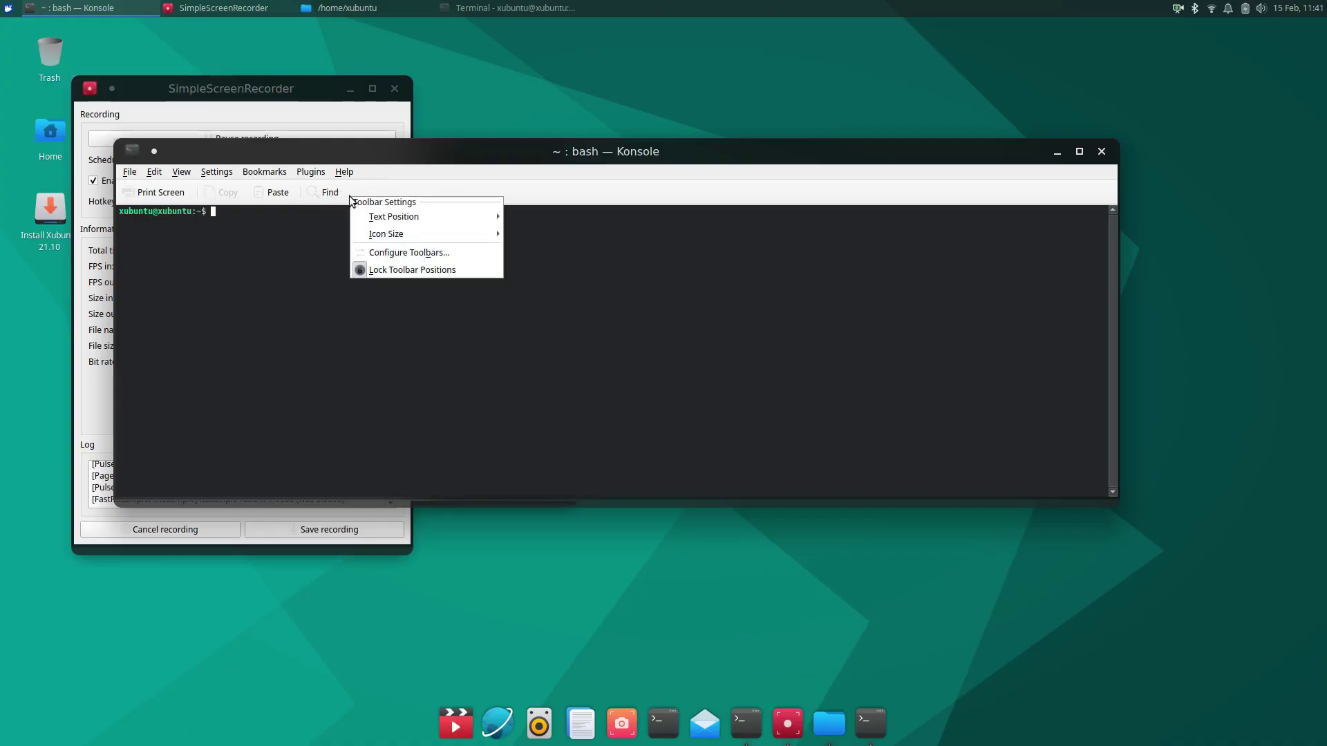
{"action": "right_click", "coordinate": [405, 183]}
{"action": "right_click", "coordinate": [407, 179]}
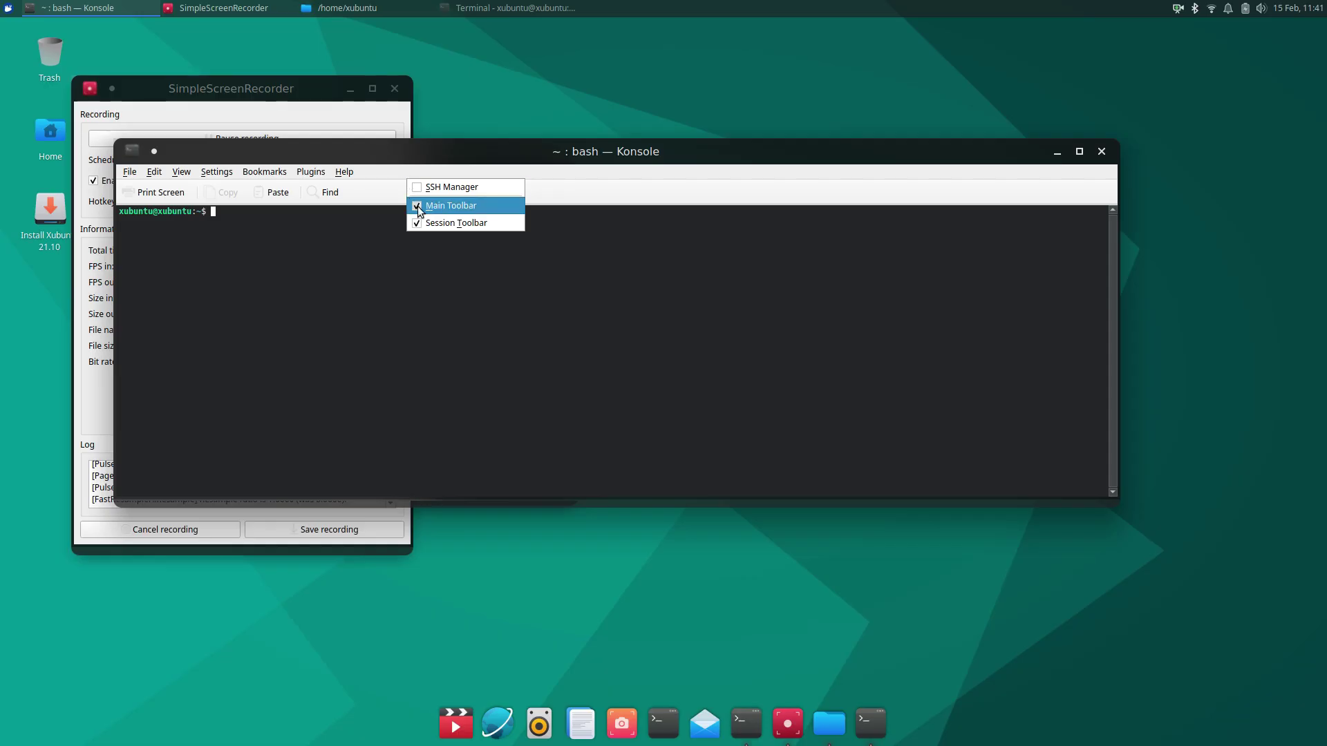
{"action": "left_click", "coordinate": [418, 206]}
{"action": "right_click", "coordinate": [416, 176]}
{"action": "left_click", "coordinate": [421, 217]}
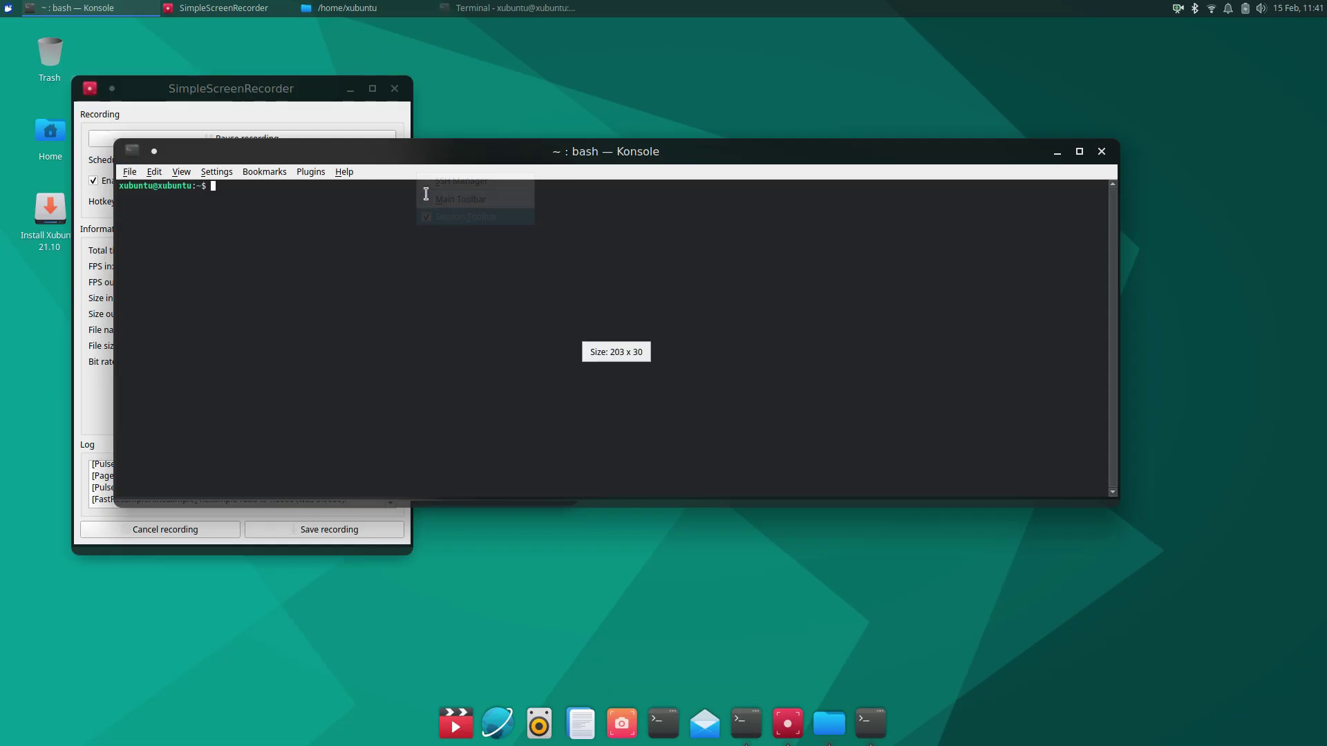
Turn off Show Menubar so that Konsole's menu bar is hidden
{"action": "right_click", "coordinate": [396, 173]}
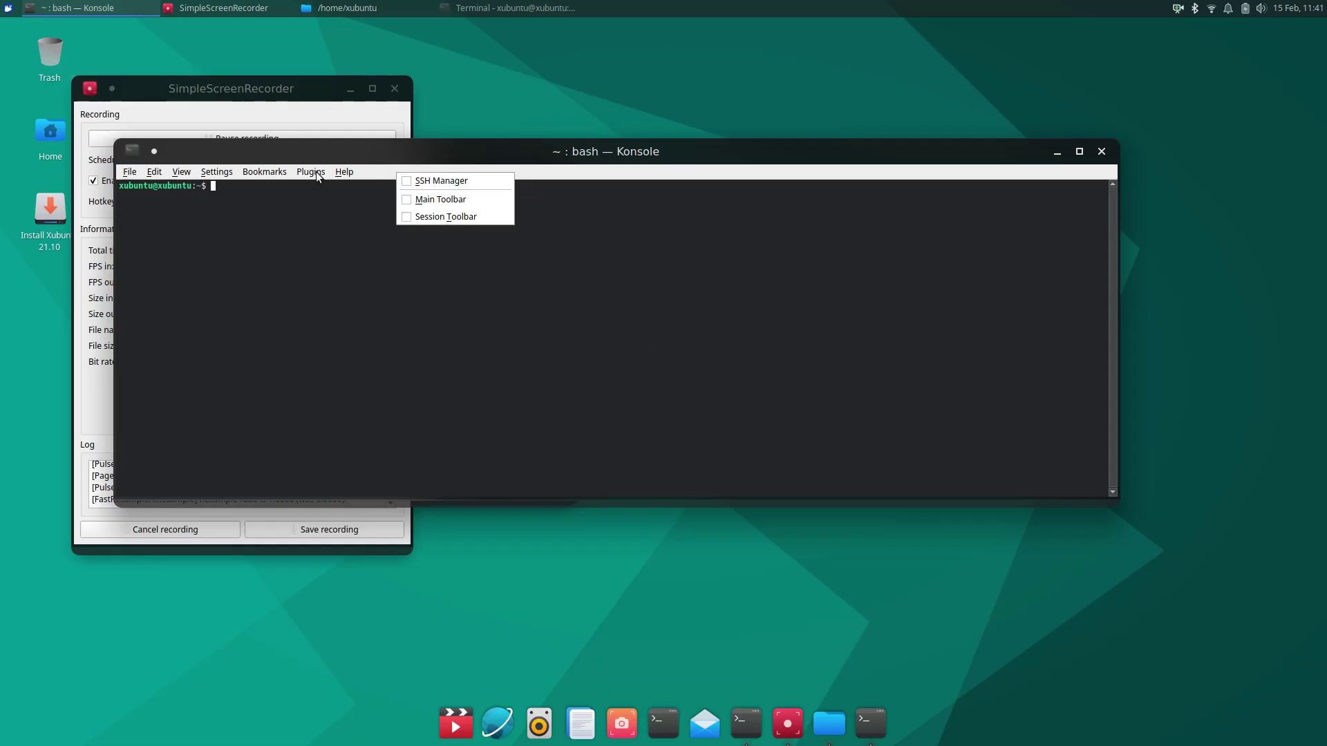
{"action": "left_click", "coordinate": [214, 181]}
{"action": "left_click", "coordinate": [216, 172]}
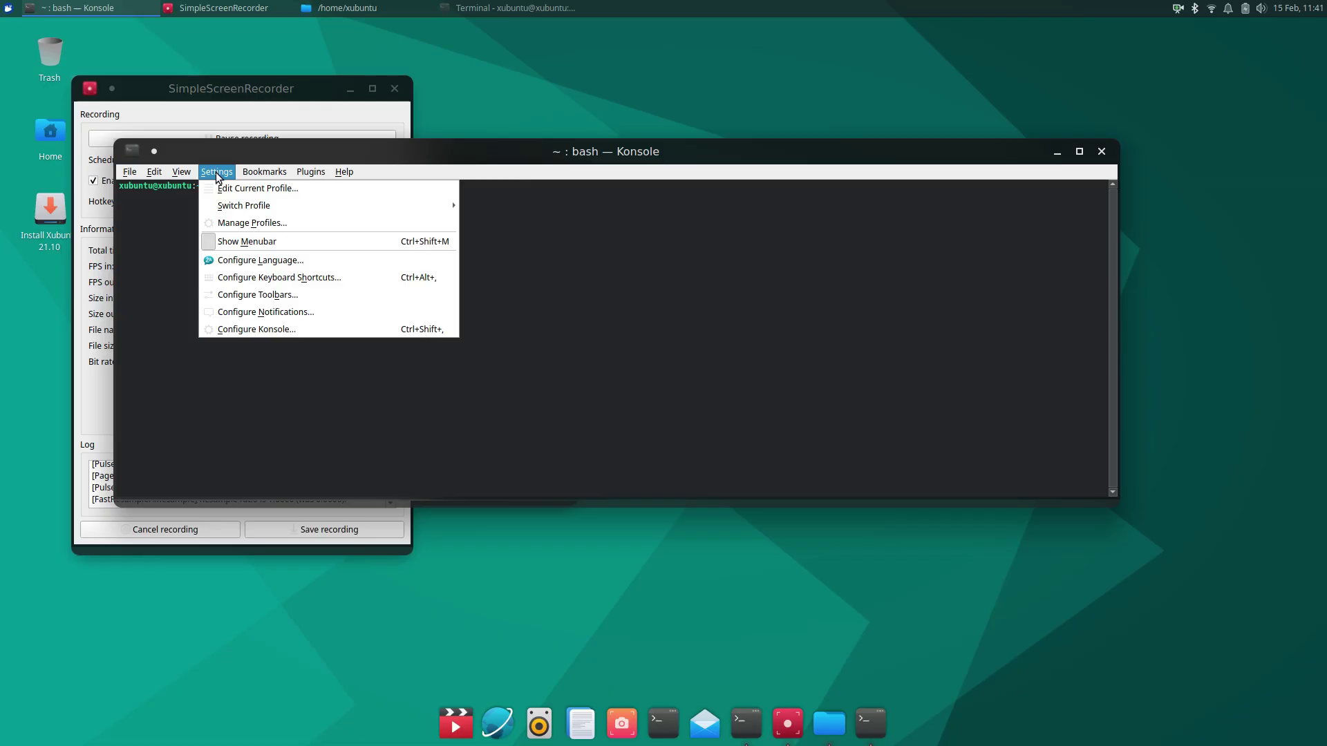
{"action": "left_click", "coordinate": [209, 243]}
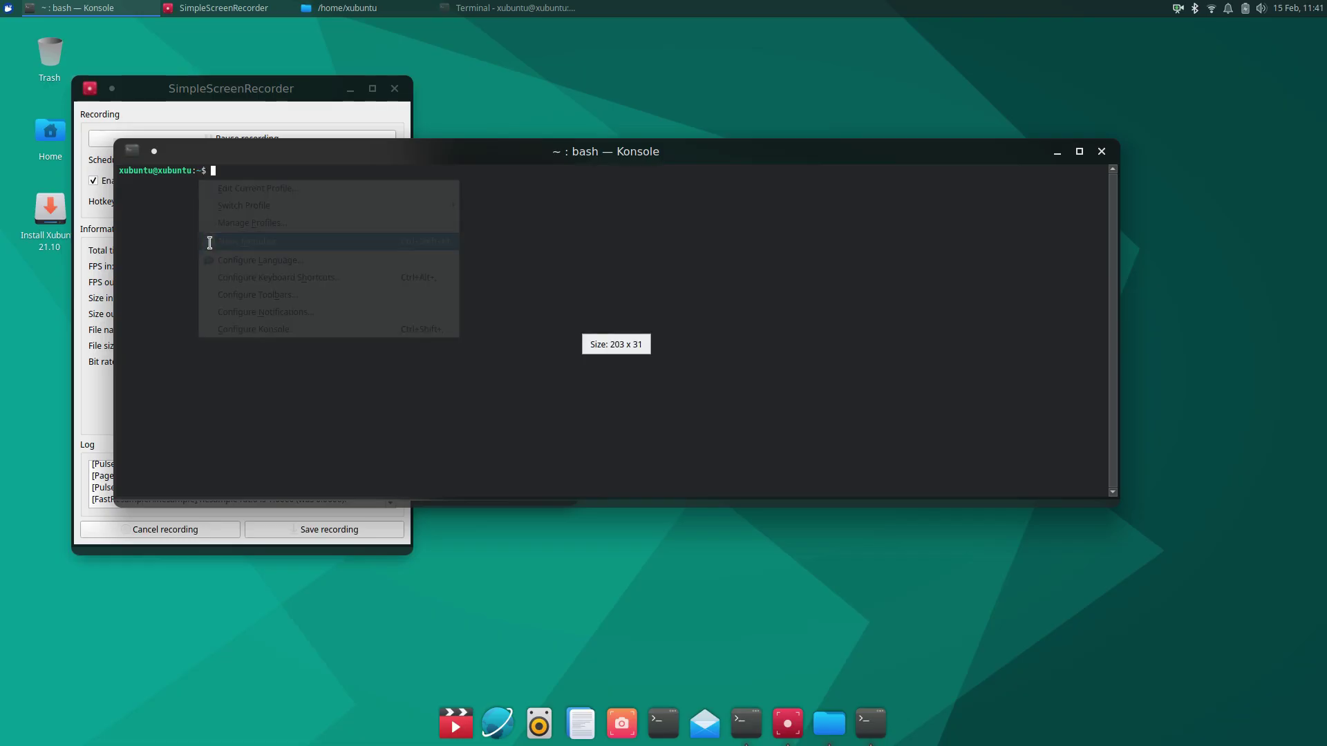
From the Konsole profile's appearance settings, edit the Breeze color scheme to 10% background transparency and save it
{"action": "right_click", "coordinate": [369, 152]}
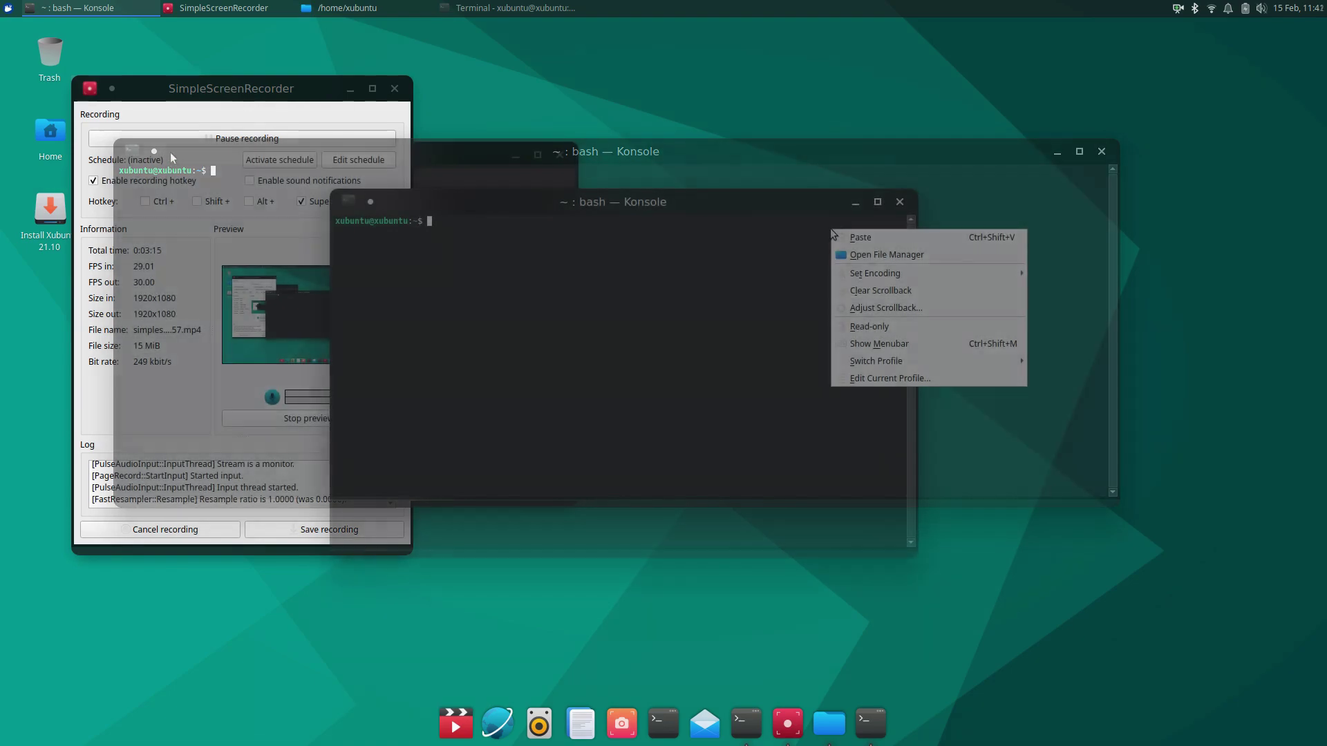
{"action": "left_click", "coordinate": [875, 378]}
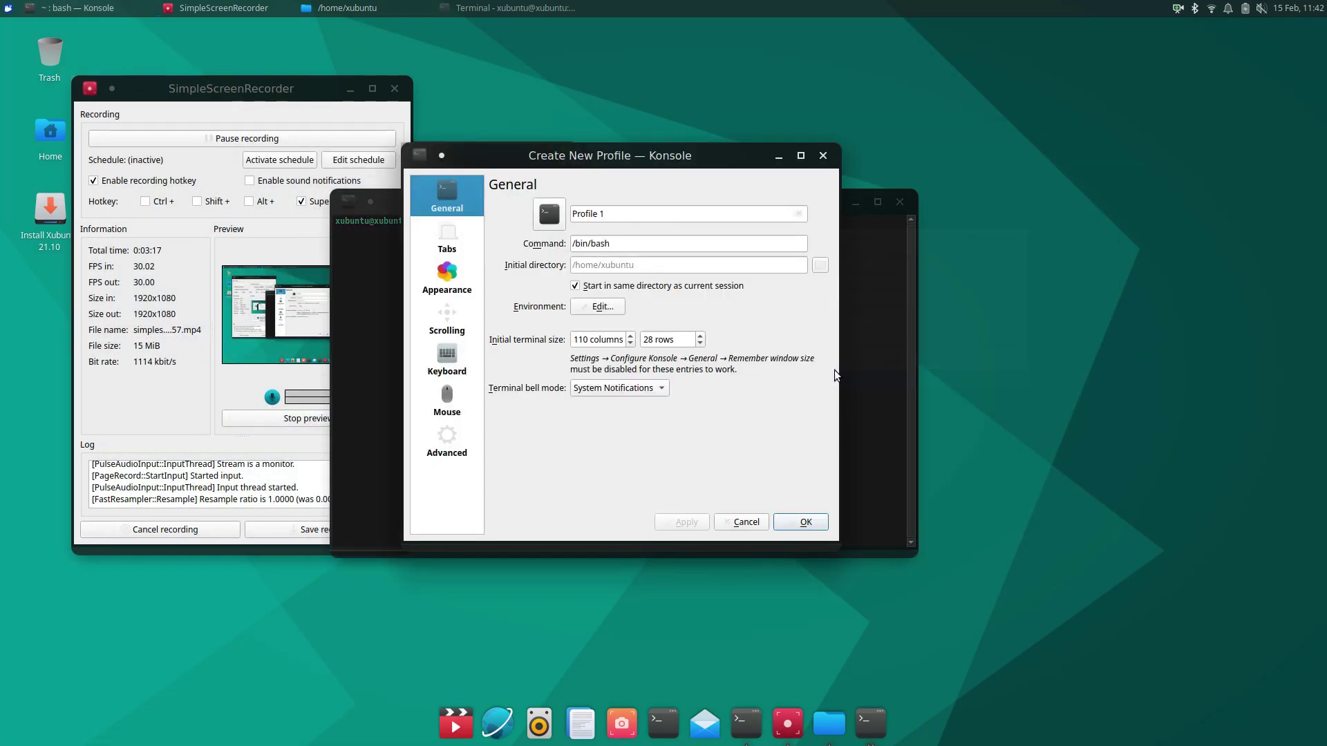
{"action": "left_click", "coordinate": [447, 275]}
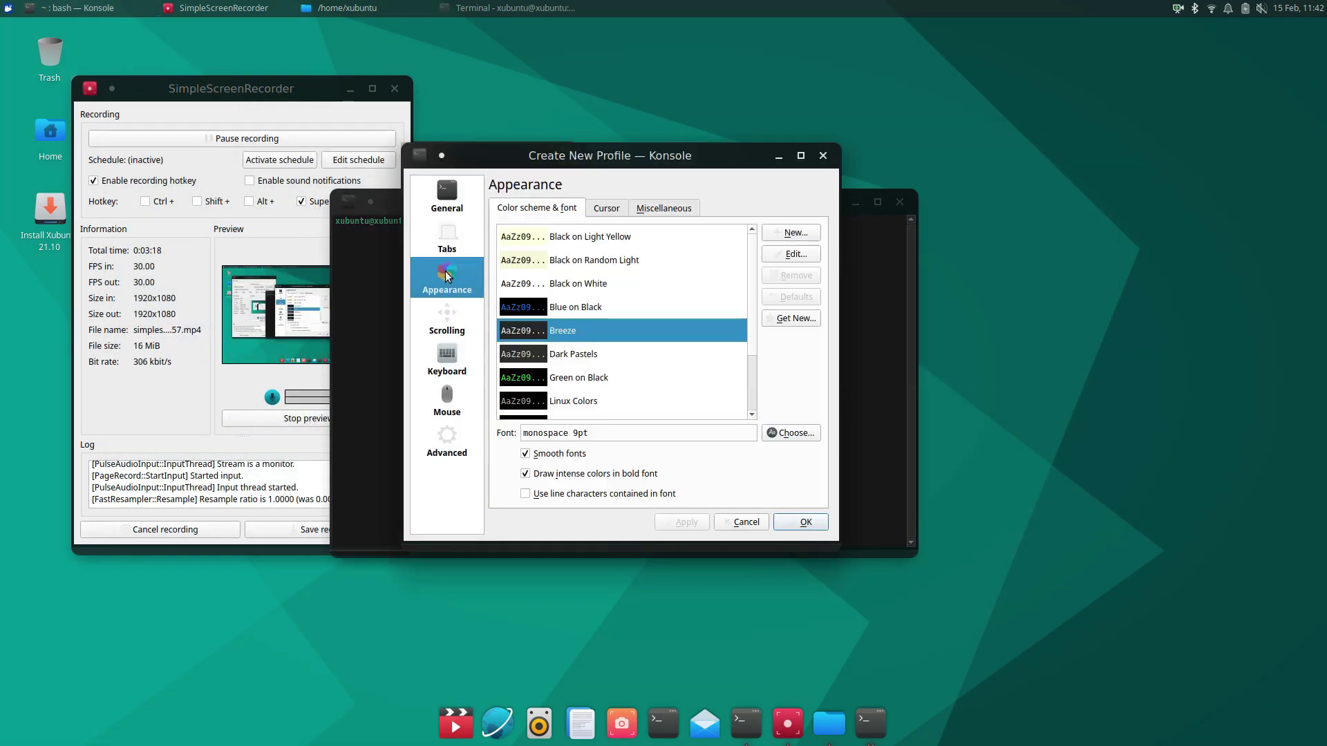
{"action": "left_click", "coordinate": [802, 254]}
{"action": "left_click_drag", "start_coordinate": [608, 404], "coordinate": [619, 407]}
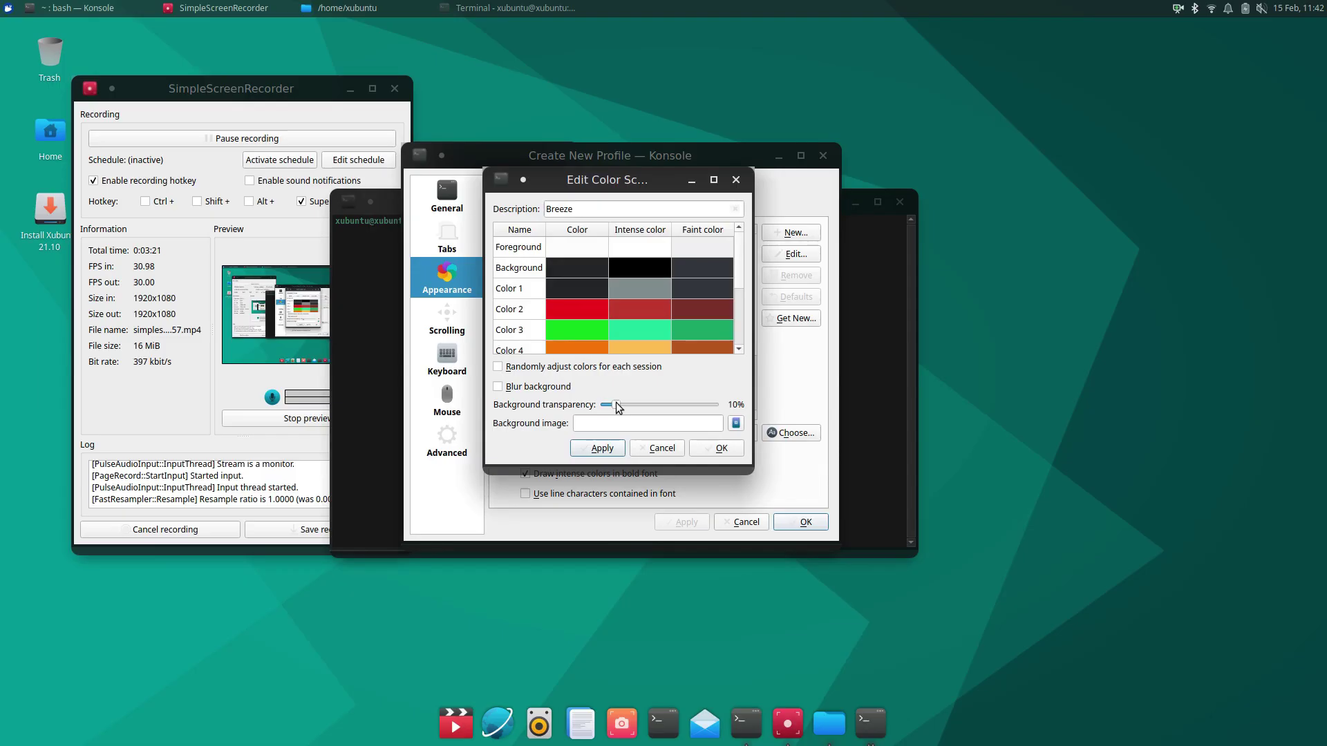
{"action": "left_click", "coordinate": [598, 453]}
{"action": "left_click", "coordinate": [722, 447]}
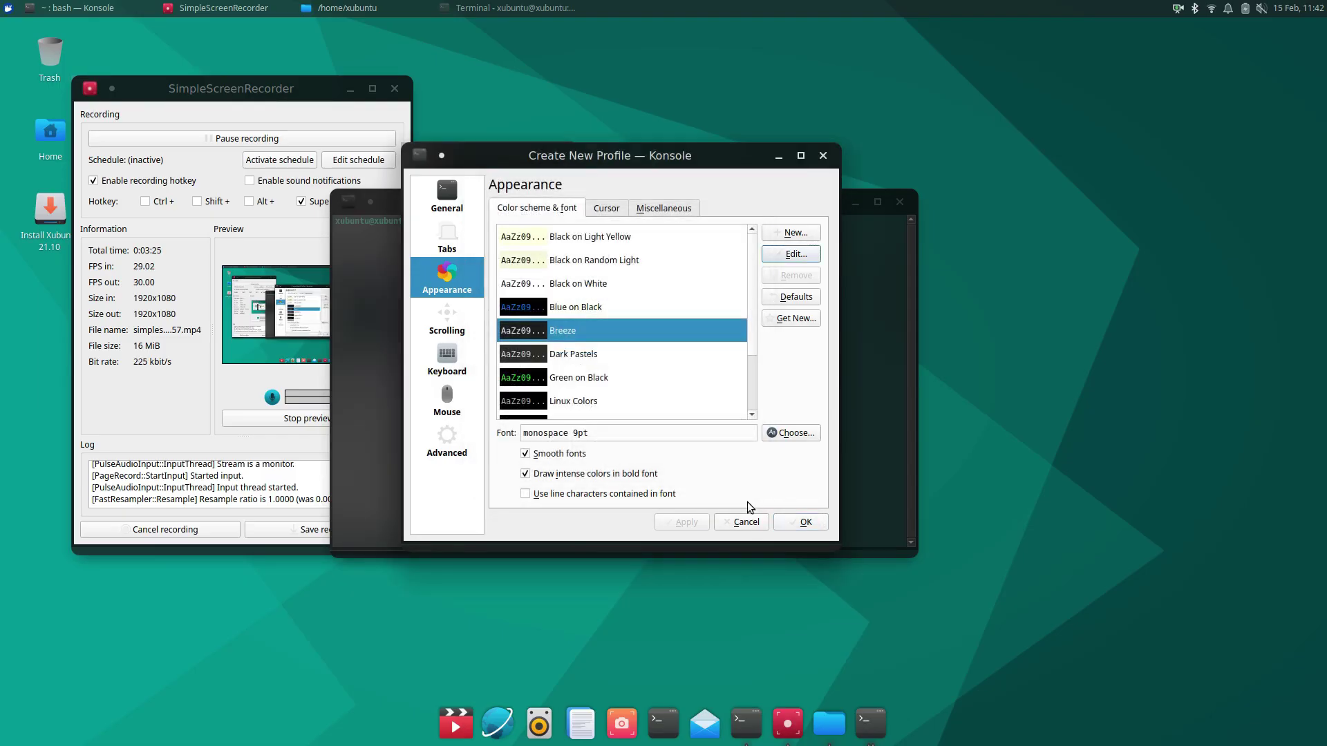
Accept the new Konsole profile's settings and move the terminal window higher on the desktop
{"action": "left_click", "coordinate": [801, 521]}
{"action": "left_click_drag", "start_coordinate": [602, 211], "coordinate": [629, 98]}
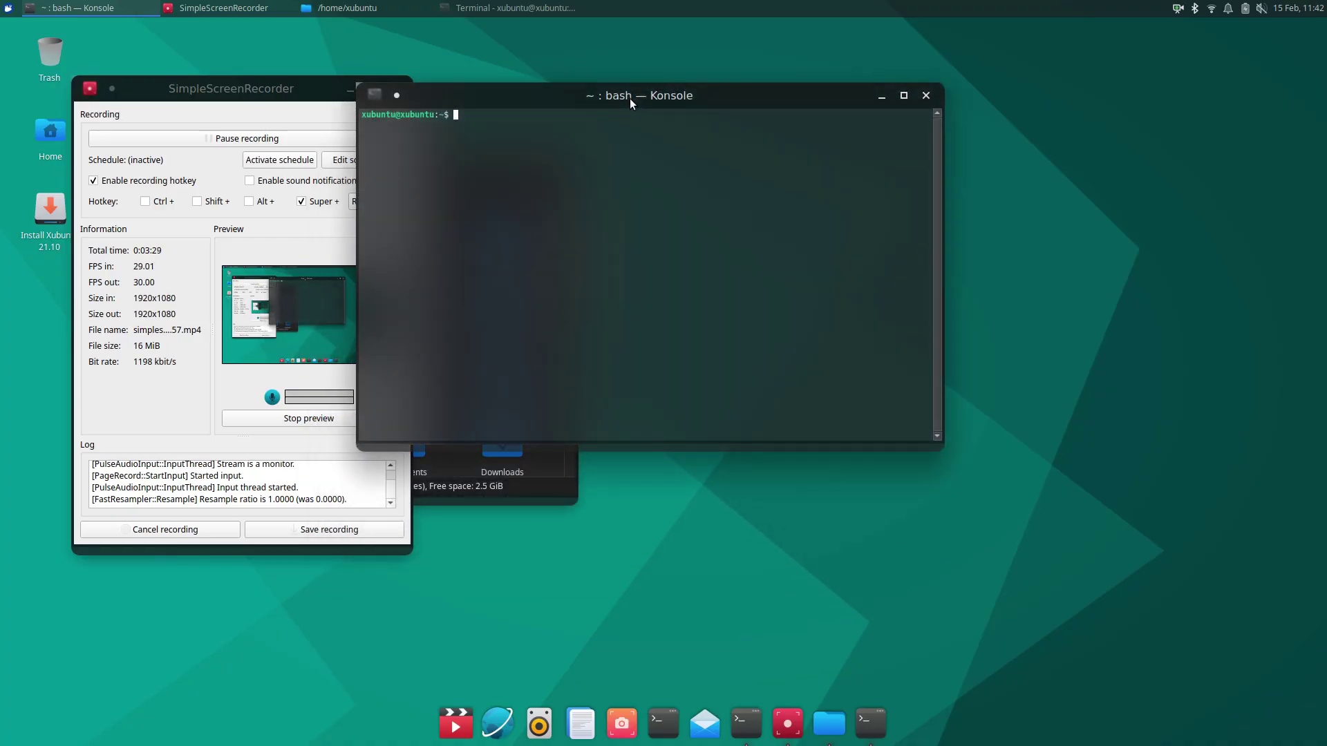
Set the mode of Panel 0 to Vertical in the panel preferences and close them
{"action": "right_click", "coordinate": [785, 6]}
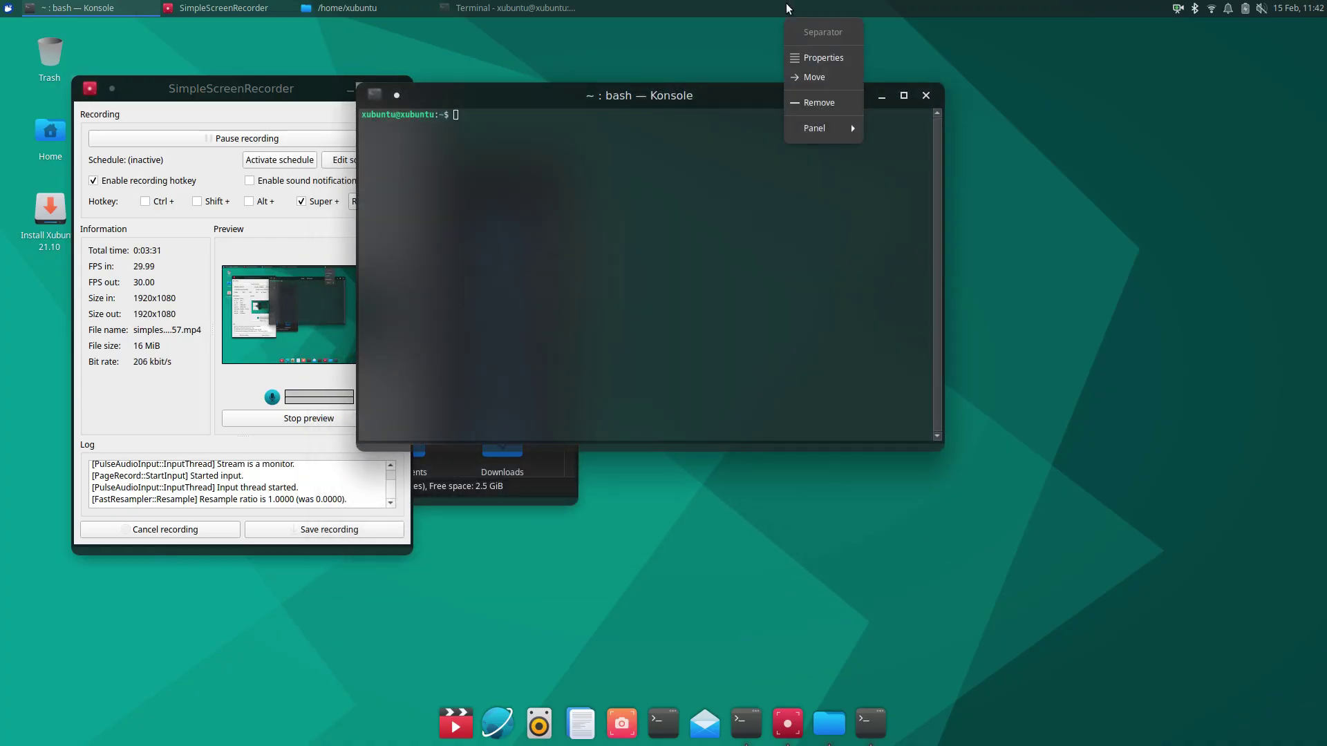
{"action": "right_click", "coordinate": [880, 10]}
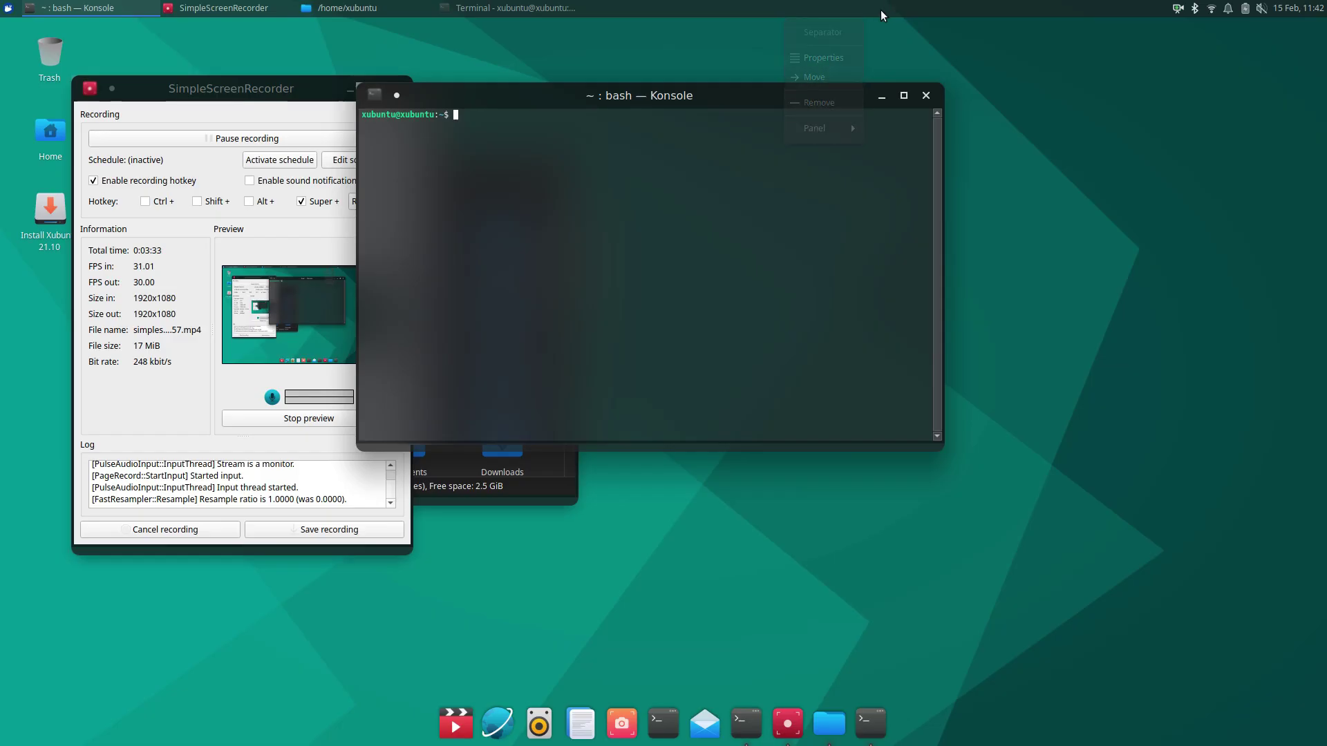
{"action": "right_click", "coordinate": [880, 9]}
{"action": "mouse_move", "coordinate": [918, 136]}
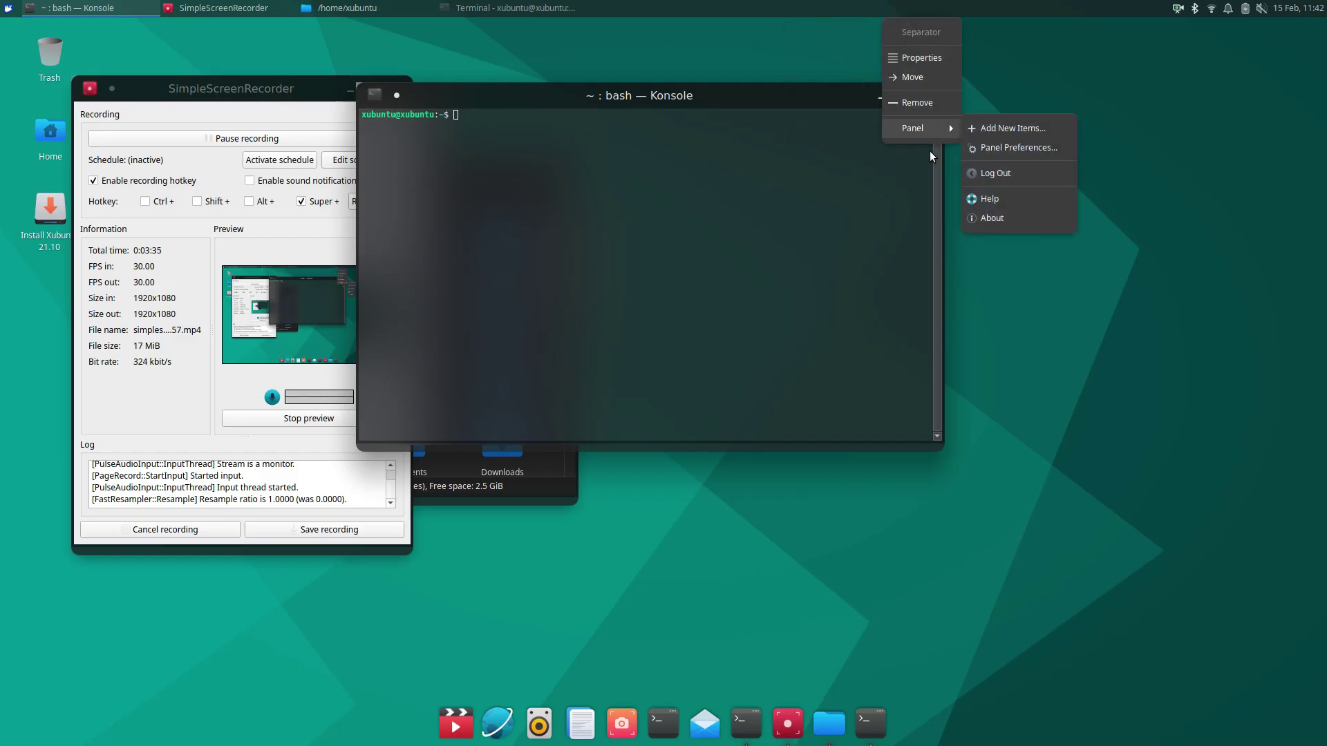
{"action": "left_click", "coordinate": [1016, 148]}
{"action": "left_click", "coordinate": [1020, 197]}
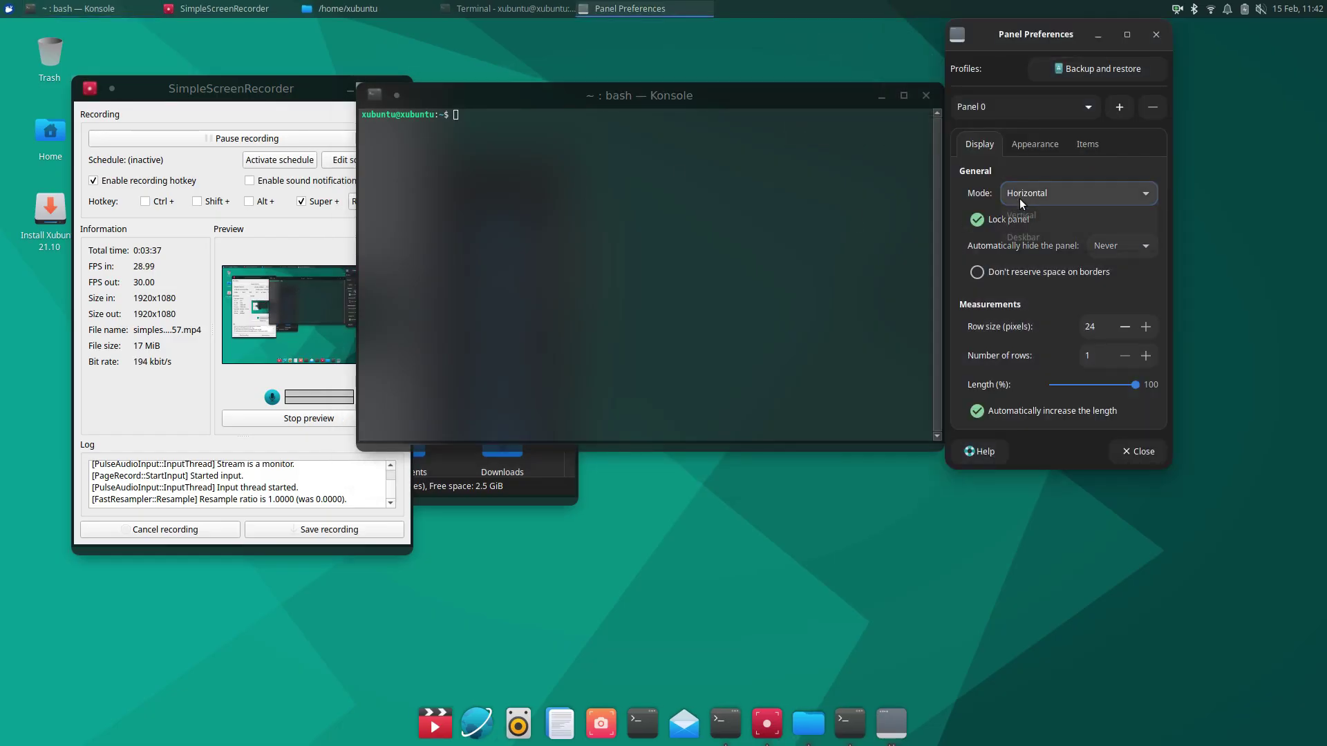
{"action": "left_click", "coordinate": [1024, 193]}
{"action": "left_click", "coordinate": [1033, 218]}
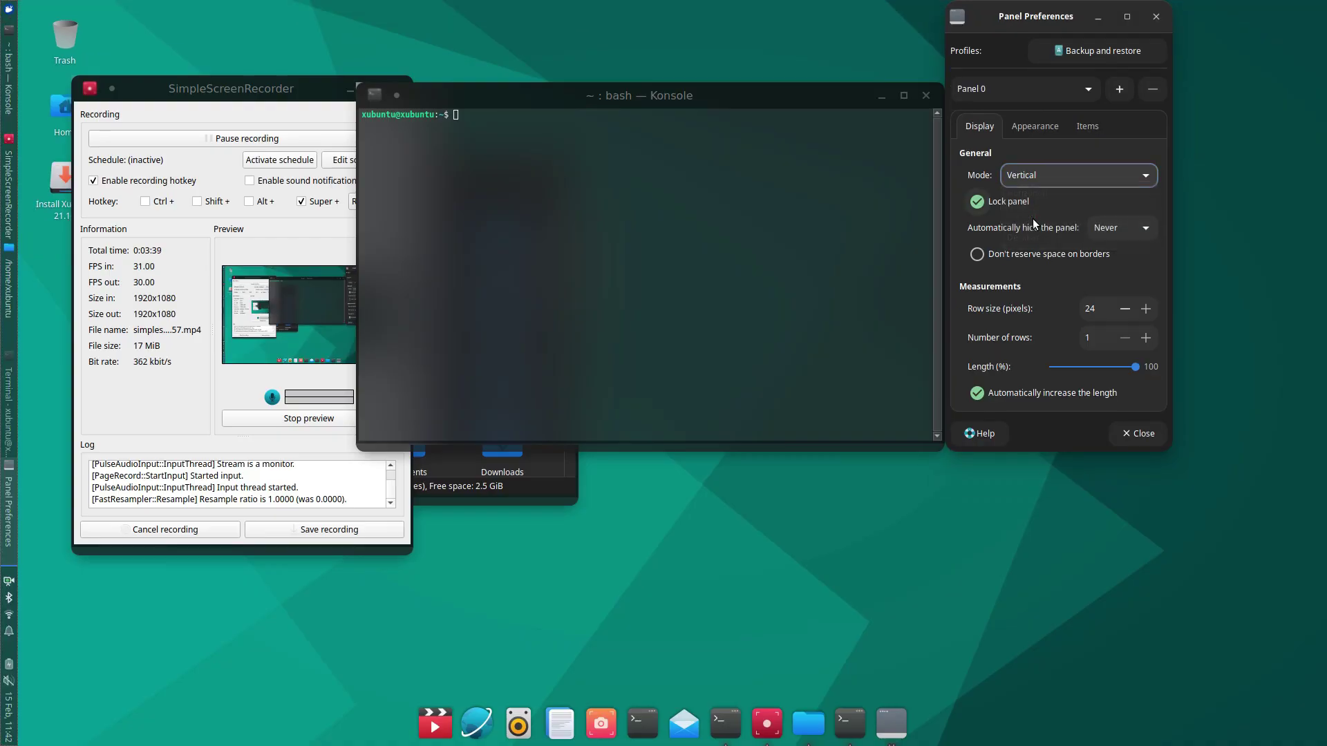
{"action": "left_click", "coordinate": [1157, 435]}
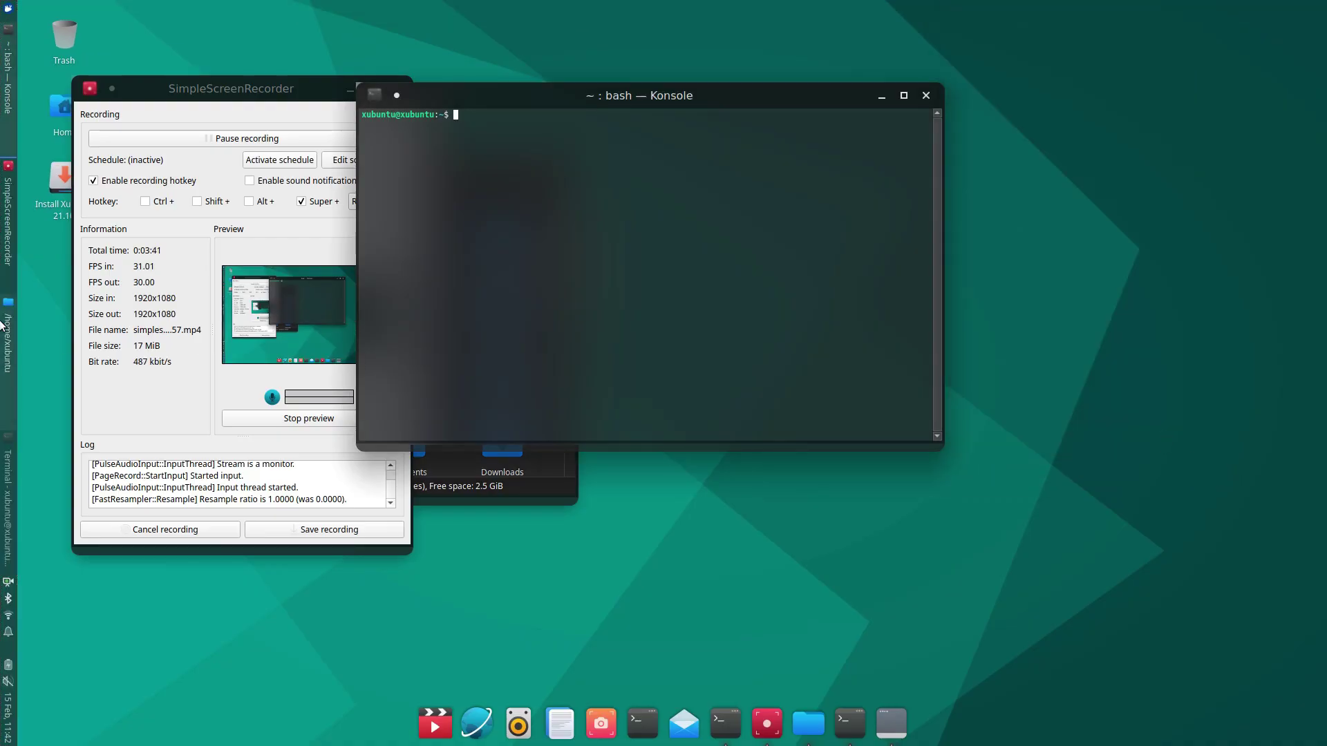
Minimize SimpleScreenRecorder and arrange the Konsole and home folder windows side by side without overlap
{"action": "left_click", "coordinate": [324, 118]}
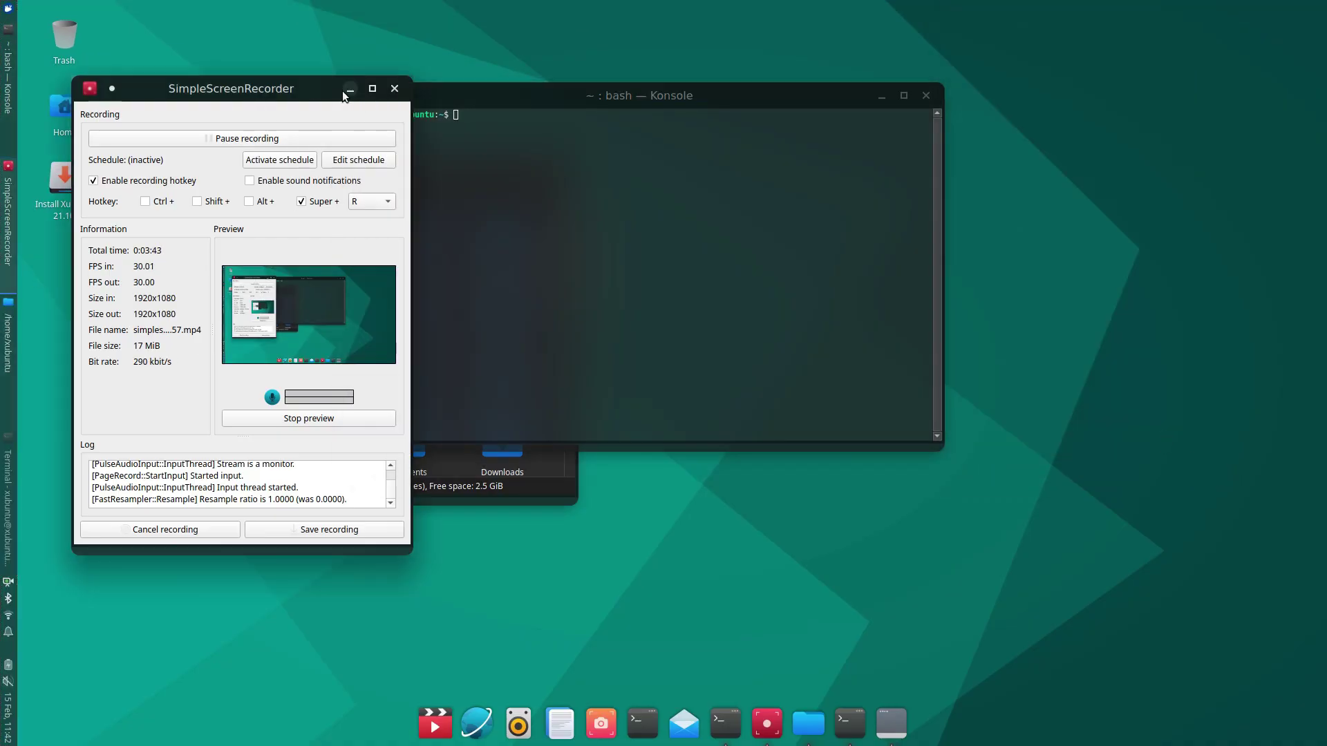
{"action": "left_click", "coordinate": [349, 89]}
{"action": "left_click_drag", "start_coordinate": [491, 100], "coordinate": [610, 189]}
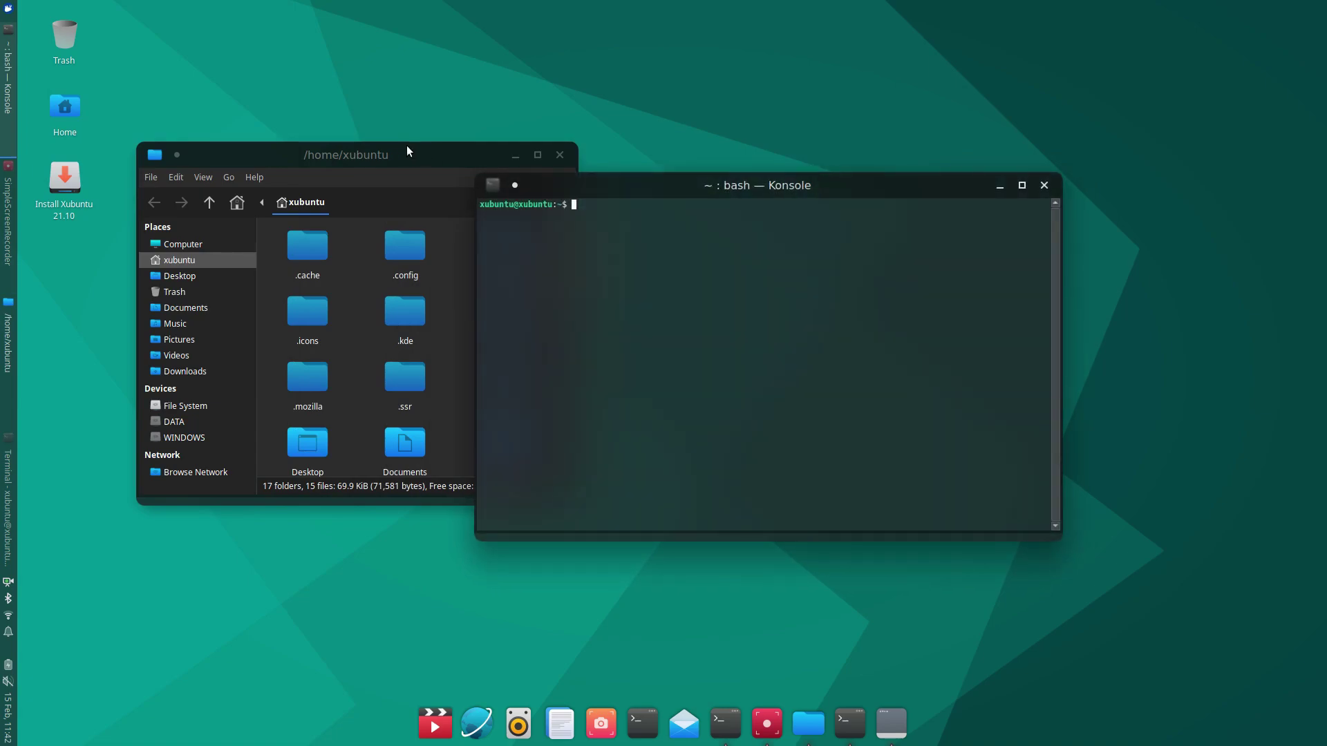
{"action": "left_click_drag", "start_coordinate": [408, 146], "coordinate": [980, 196]}
{"action": "left_click_drag", "start_coordinate": [675, 185], "coordinate": [309, 118]}
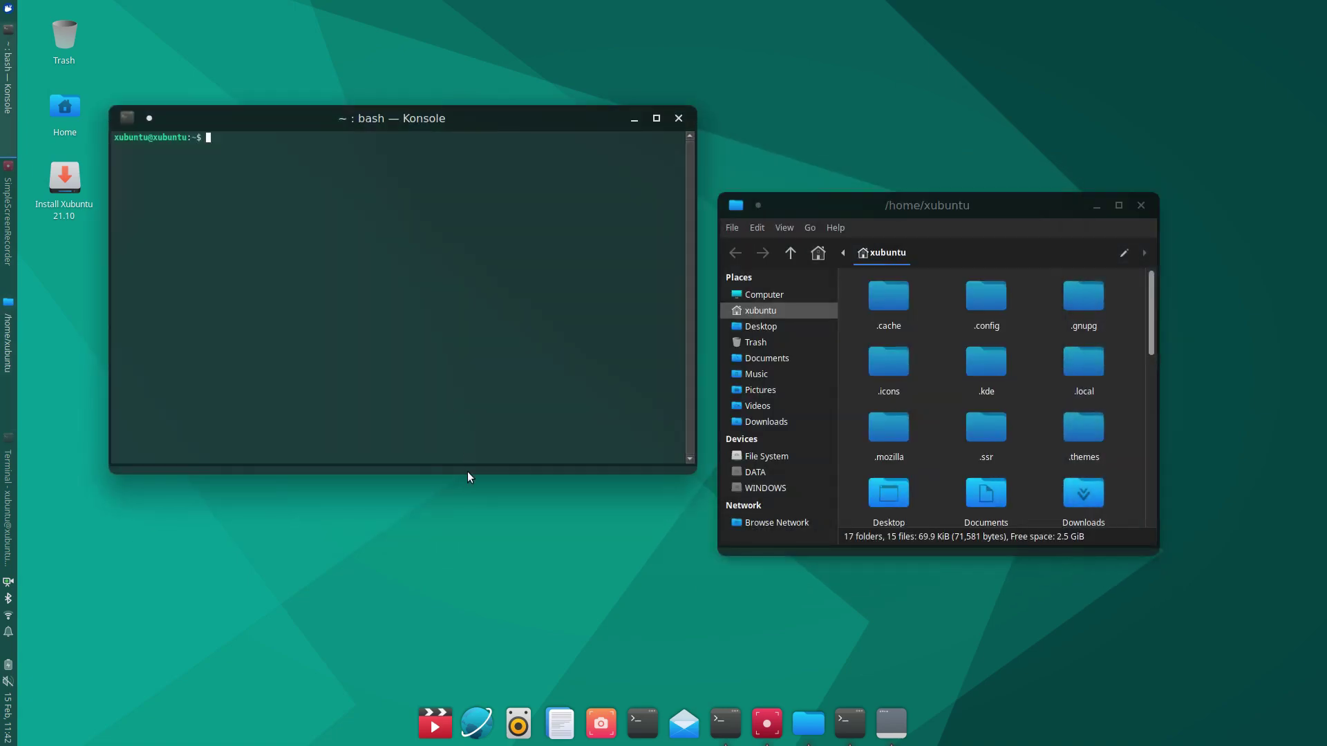
Close the Konsole window and the home folder window
{"action": "left_click", "coordinate": [678, 118]}
{"action": "left_click_drag", "start_coordinate": [1001, 216], "coordinate": [662, 215]}
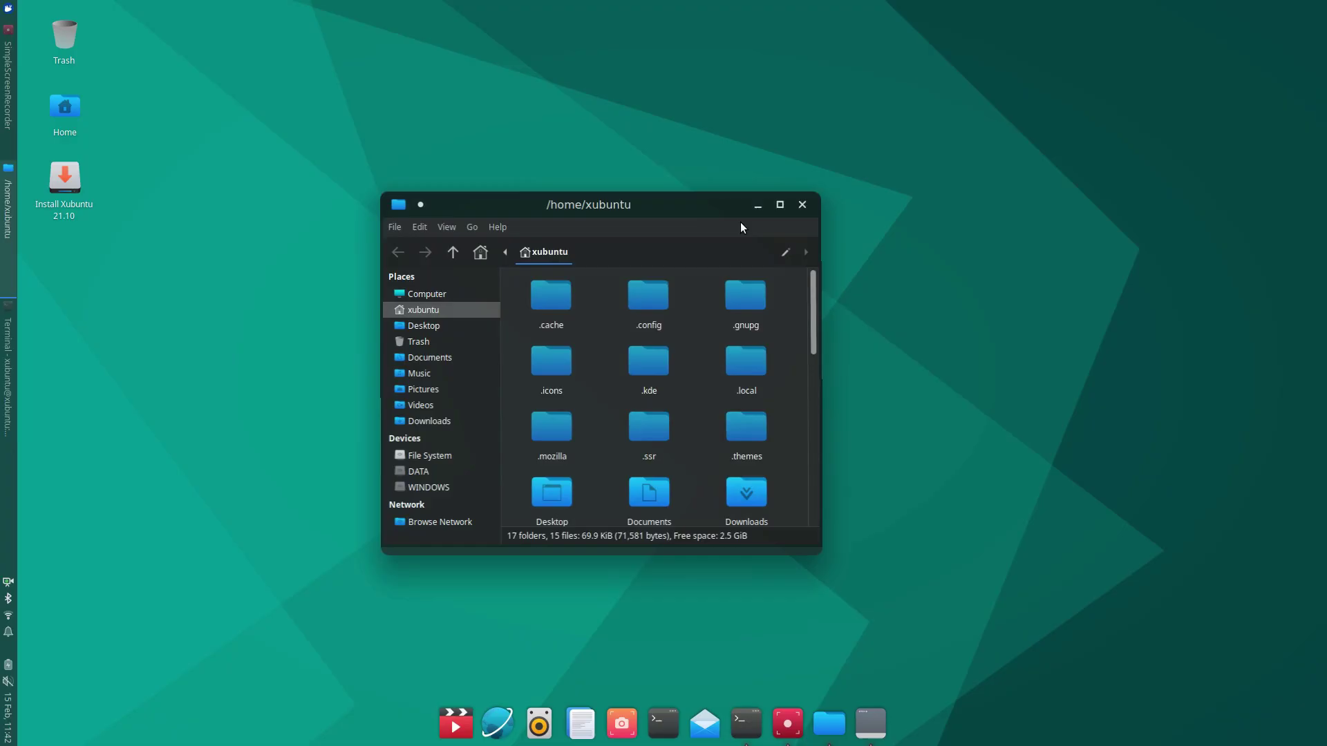
{"action": "left_click", "coordinate": [802, 205]}
Switch to Firefox, close the Orchis gtk theme tab and search the web for "komorebi"
{"action": "left_click", "coordinate": [517, 722]}
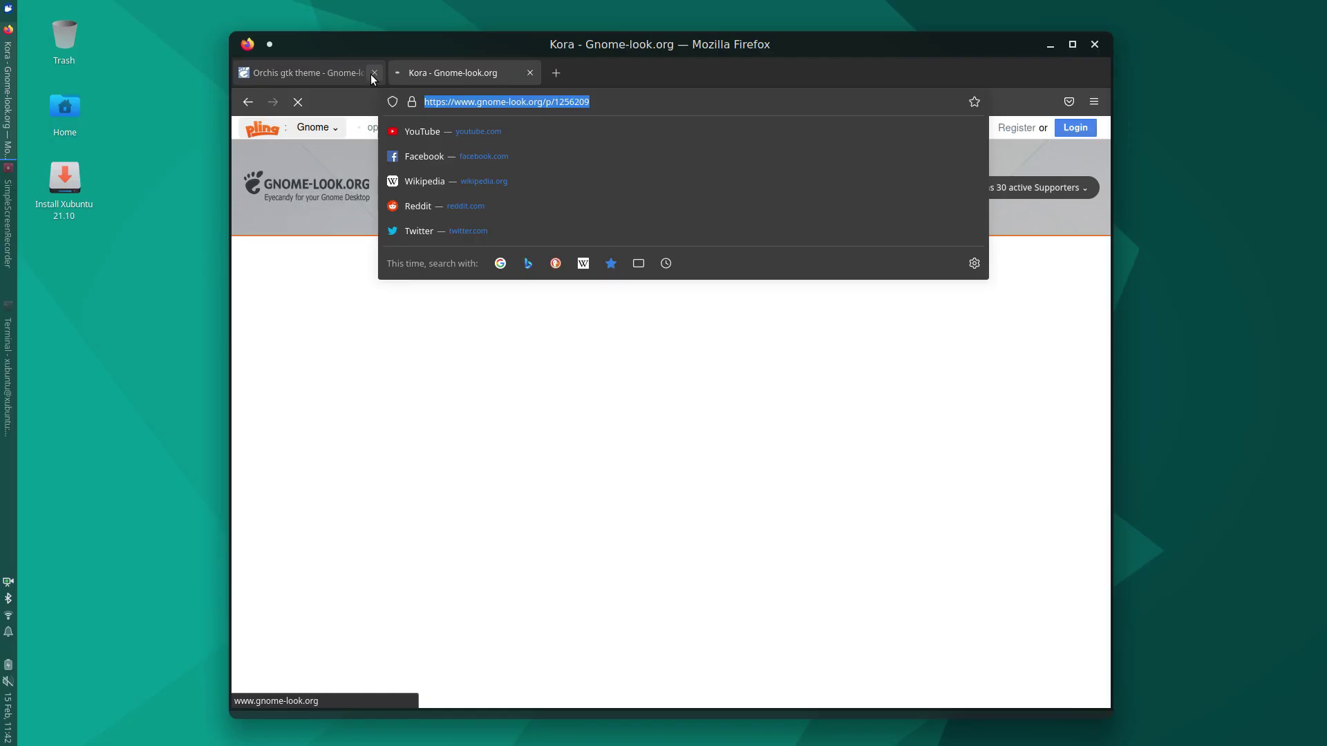
{"action": "left_click", "coordinate": [372, 73]}
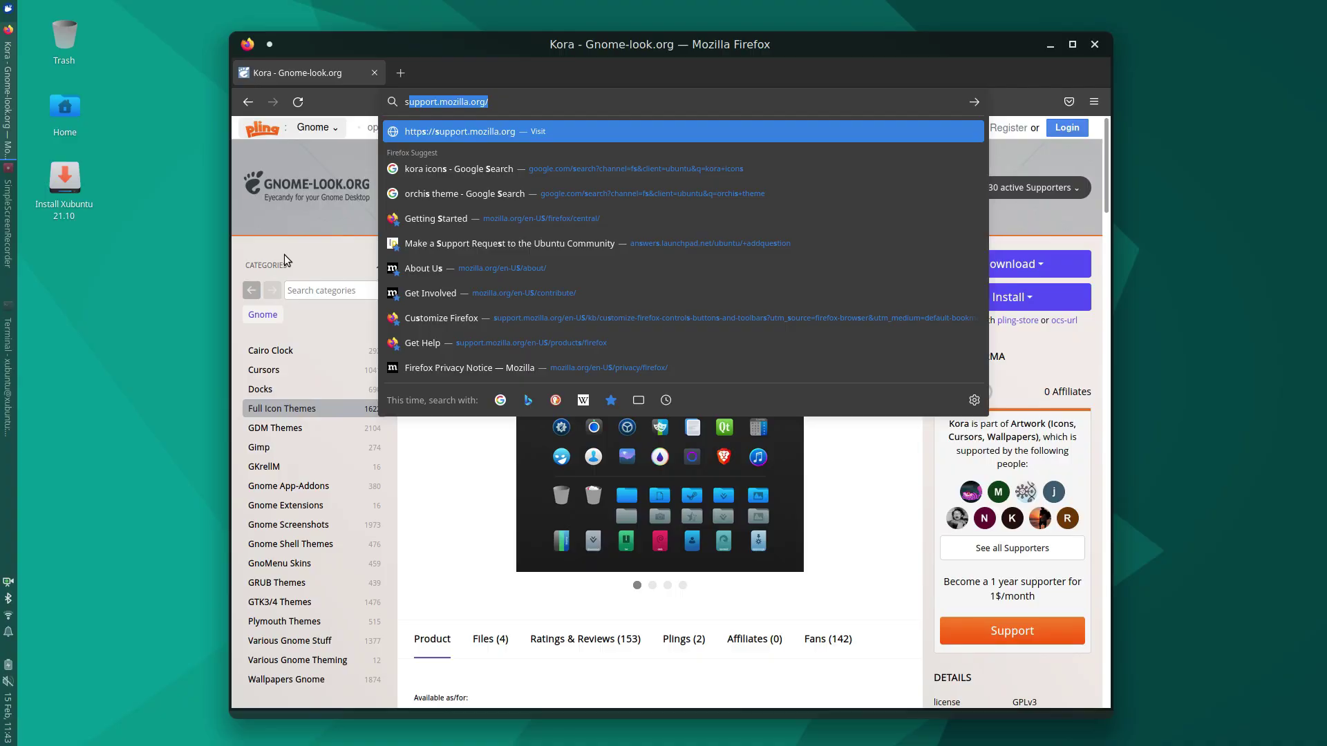
{"action": "key", "text": "BackSpace"}
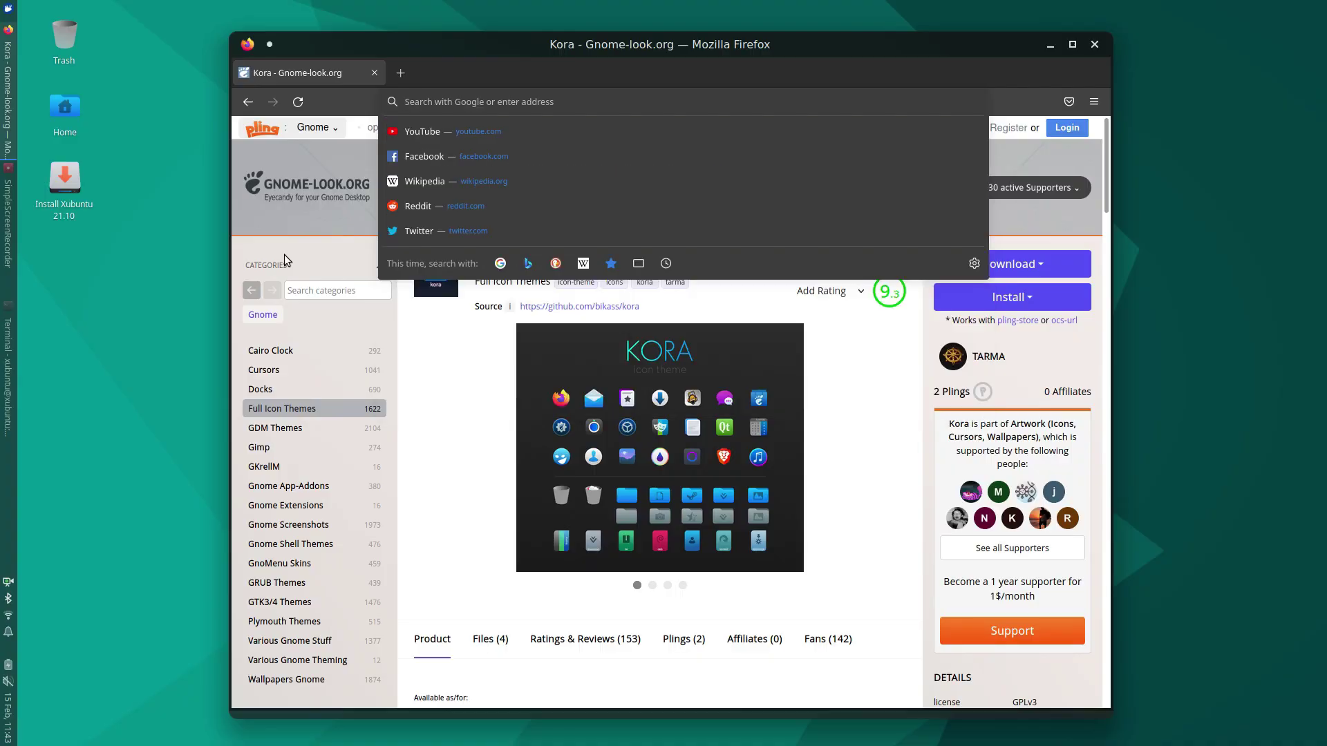
{"action": "type", "text": "komorebi"}
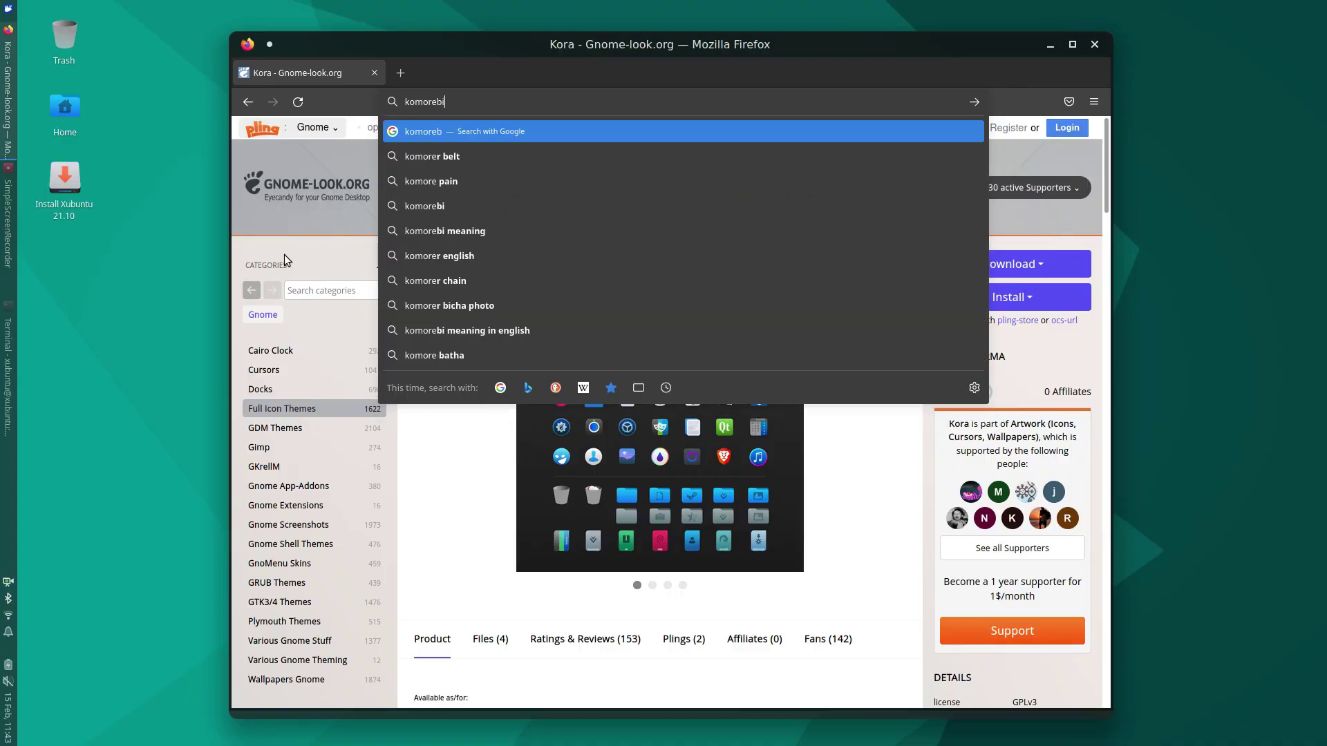
{"action": "key", "text": "Return"}
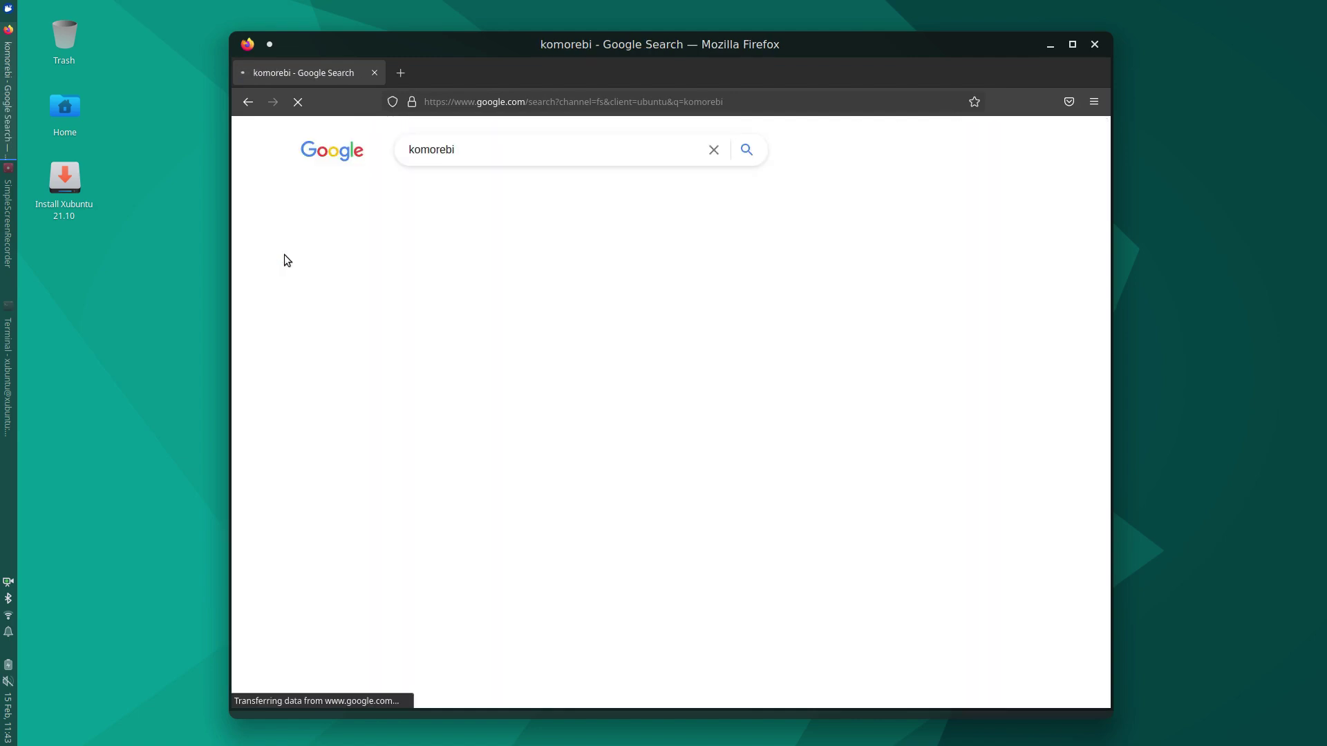
Search for "pexels" in a new tab and open the Videos section of the Pexels website
{"action": "left_click", "coordinate": [399, 72]}
{"action": "type", "text": "pexels"}
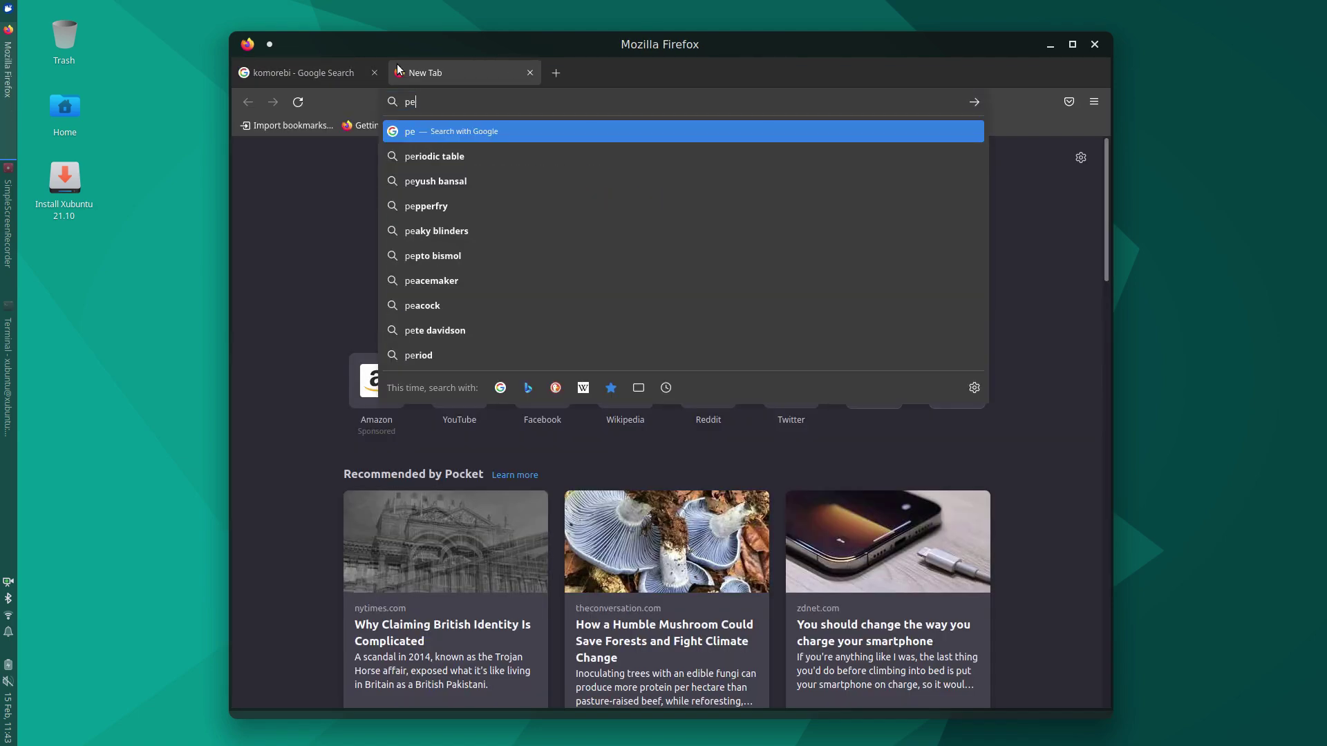
{"action": "key", "text": "Return"}
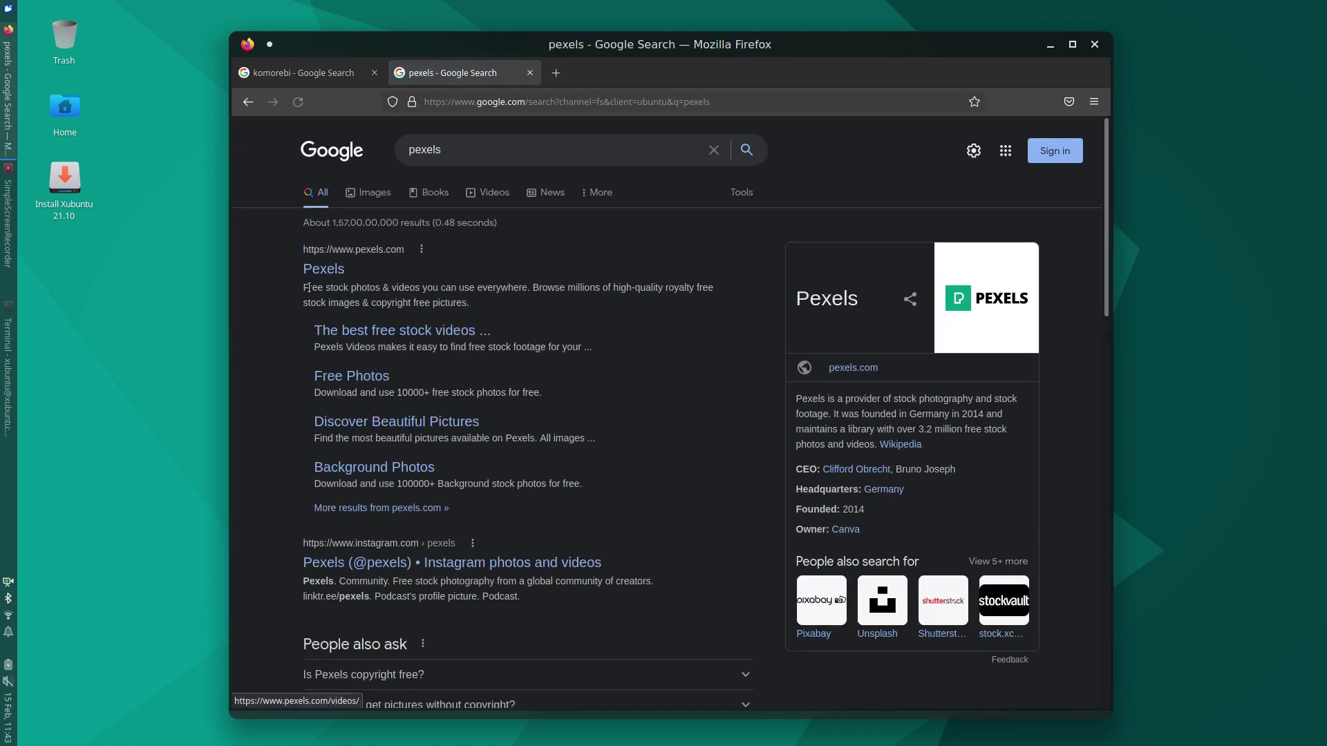
{"action": "left_click", "coordinate": [309, 274]}
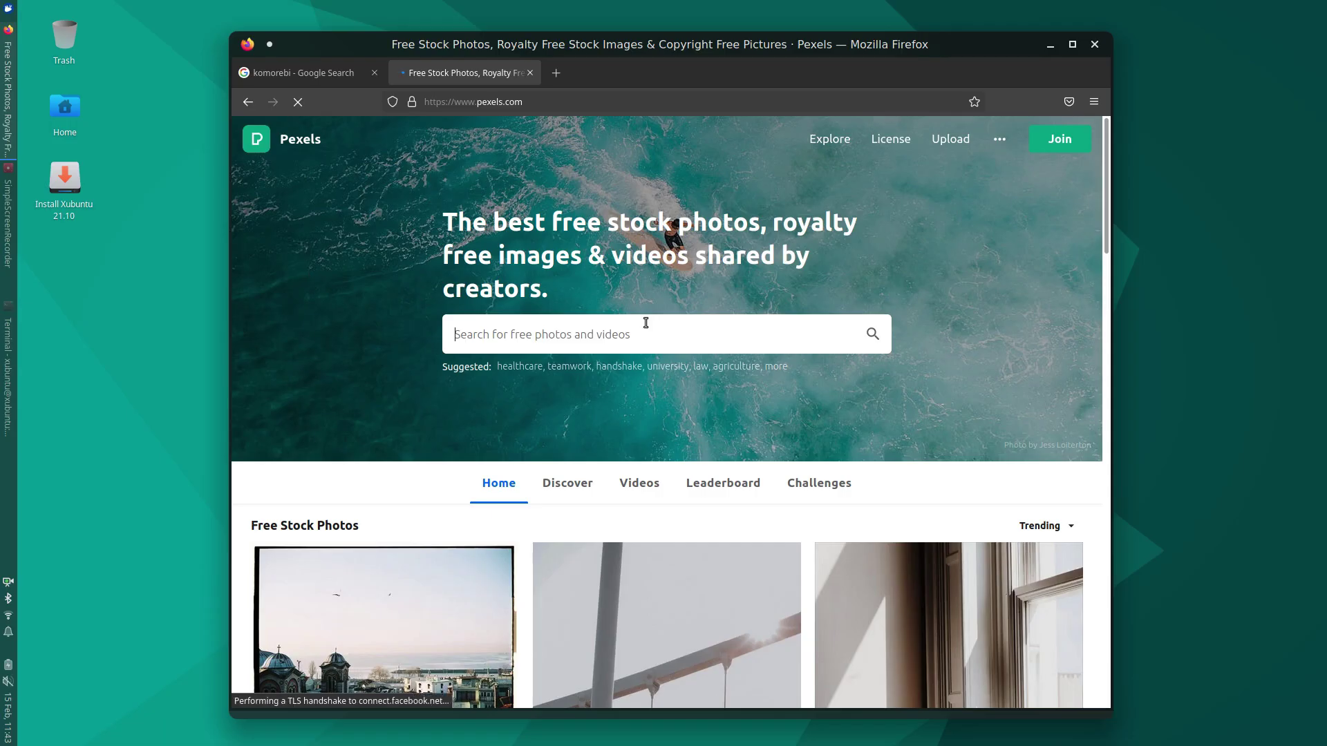
{"action": "left_click", "coordinate": [630, 485]}
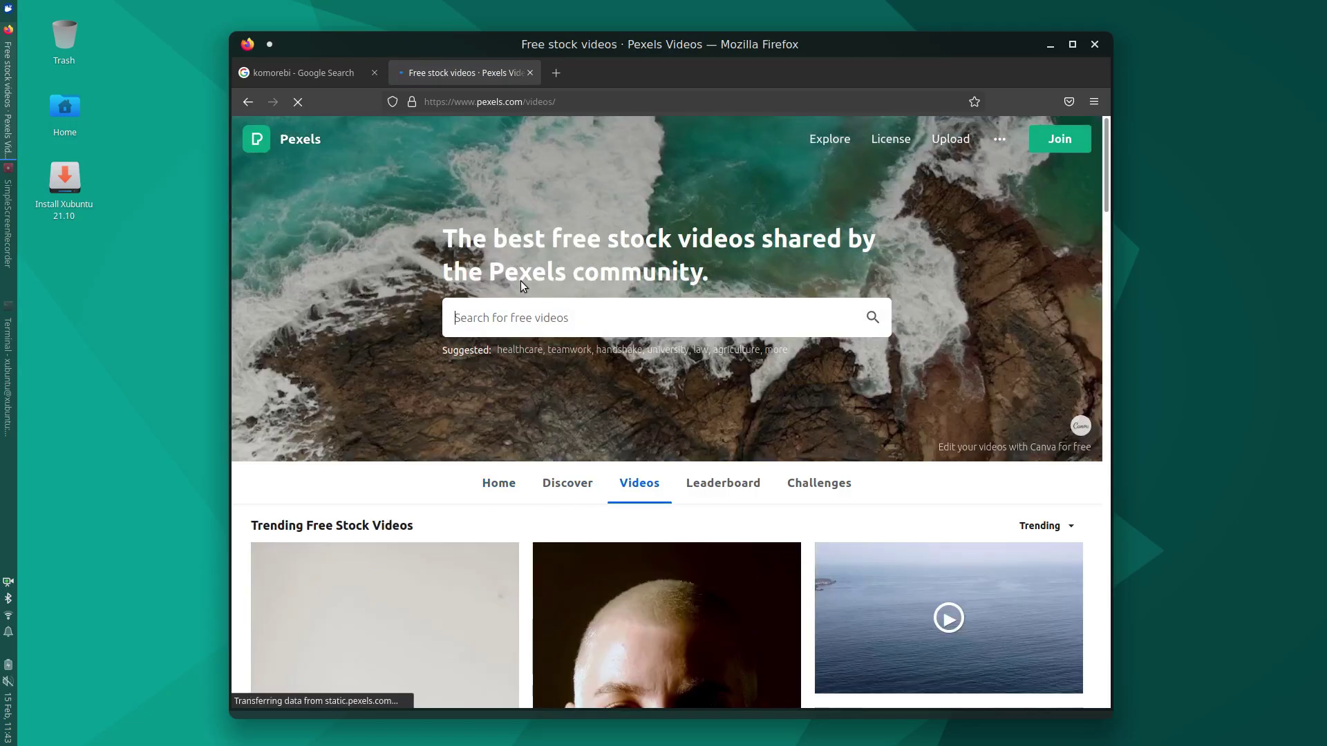
Search Pexels videos for "gradient" and download the soft yellow, red and purple gradient video (7898649)
{"action": "left_click", "coordinate": [495, 320]}
{"action": "type", "text": "gradient"}
{"action": "key", "text": "Return"}
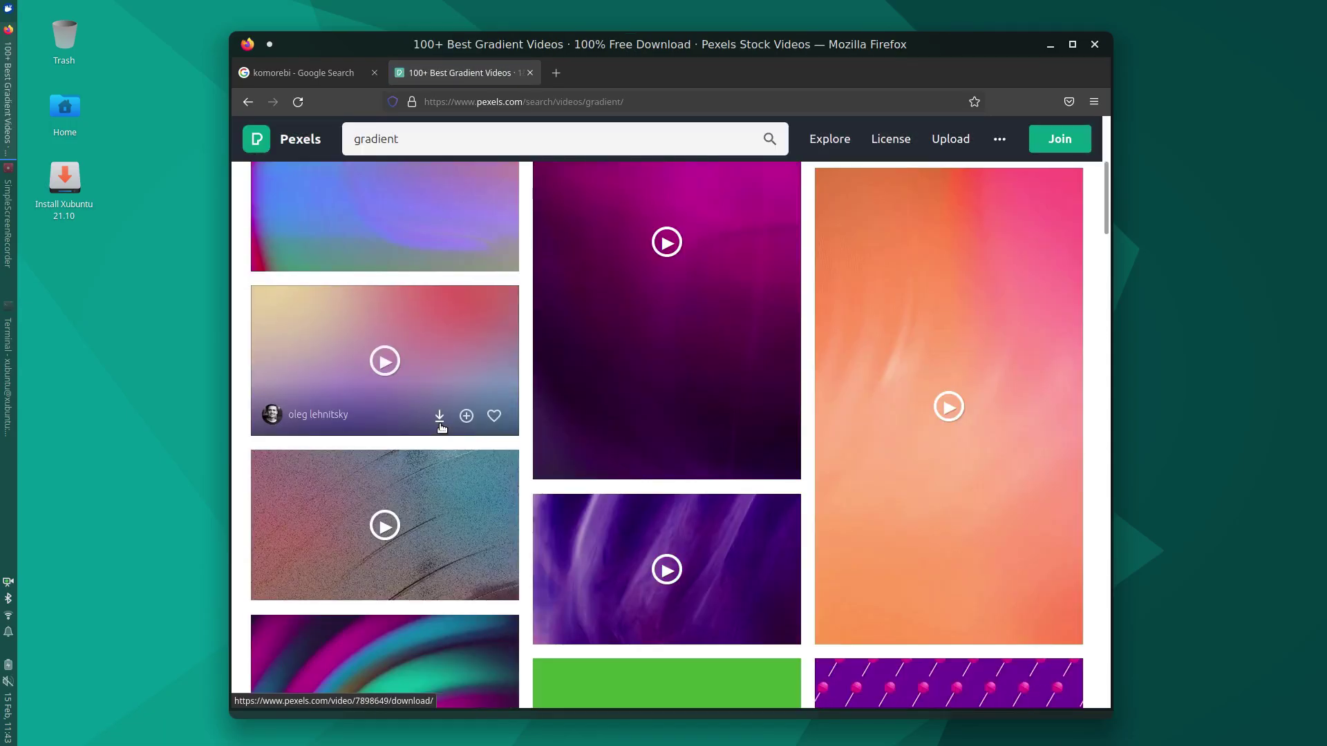
{"action": "left_click", "coordinate": [438, 417]}
{"action": "left_click", "coordinate": [776, 476]}
Download komorebi-2.1-64-bit.deb from Komorebi's GitHub releases page, close that tab and open the Downloads folder
{"action": "key", "text": "ctrl+Page_Up"}
{"action": "scroll", "coordinate": [772, 450], "scroll_direction": "down", "scroll_amount": 15}
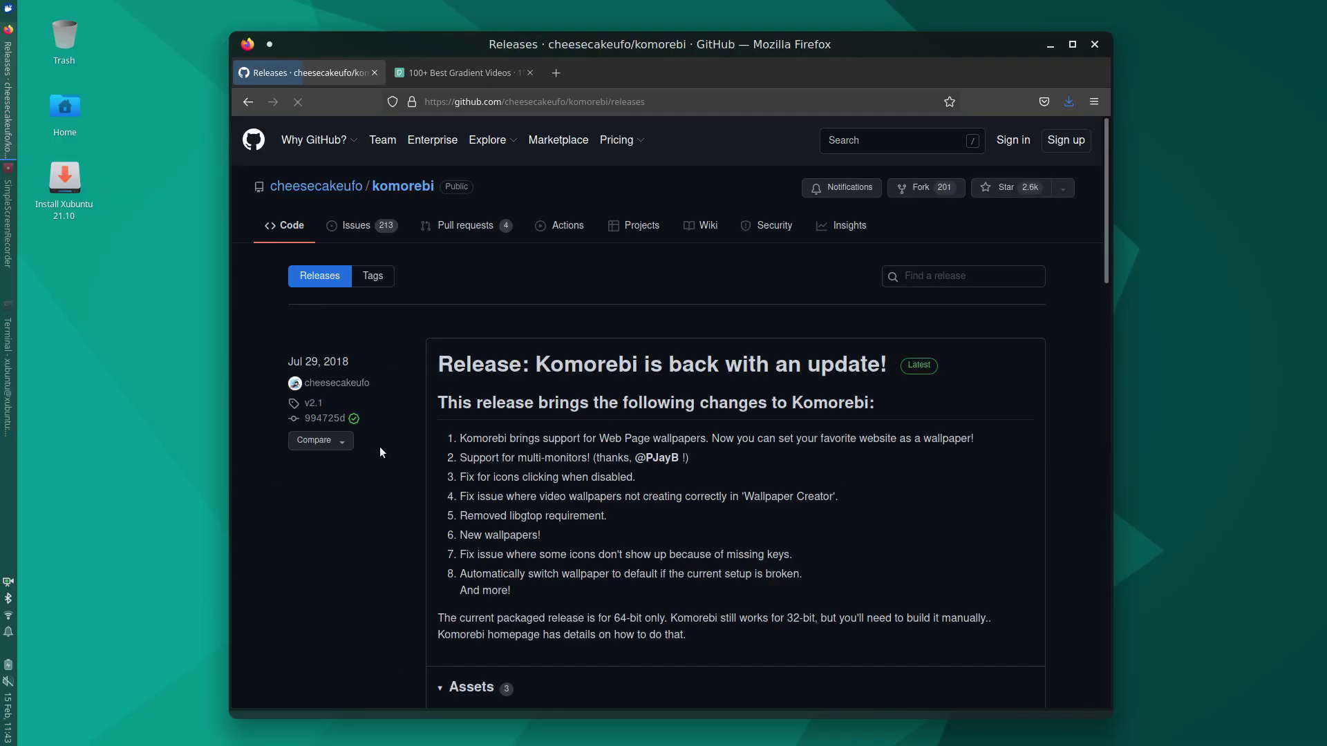
{"action": "scroll", "coordinate": [765, 284], "scroll_direction": "down", "scroll_amount": 10}
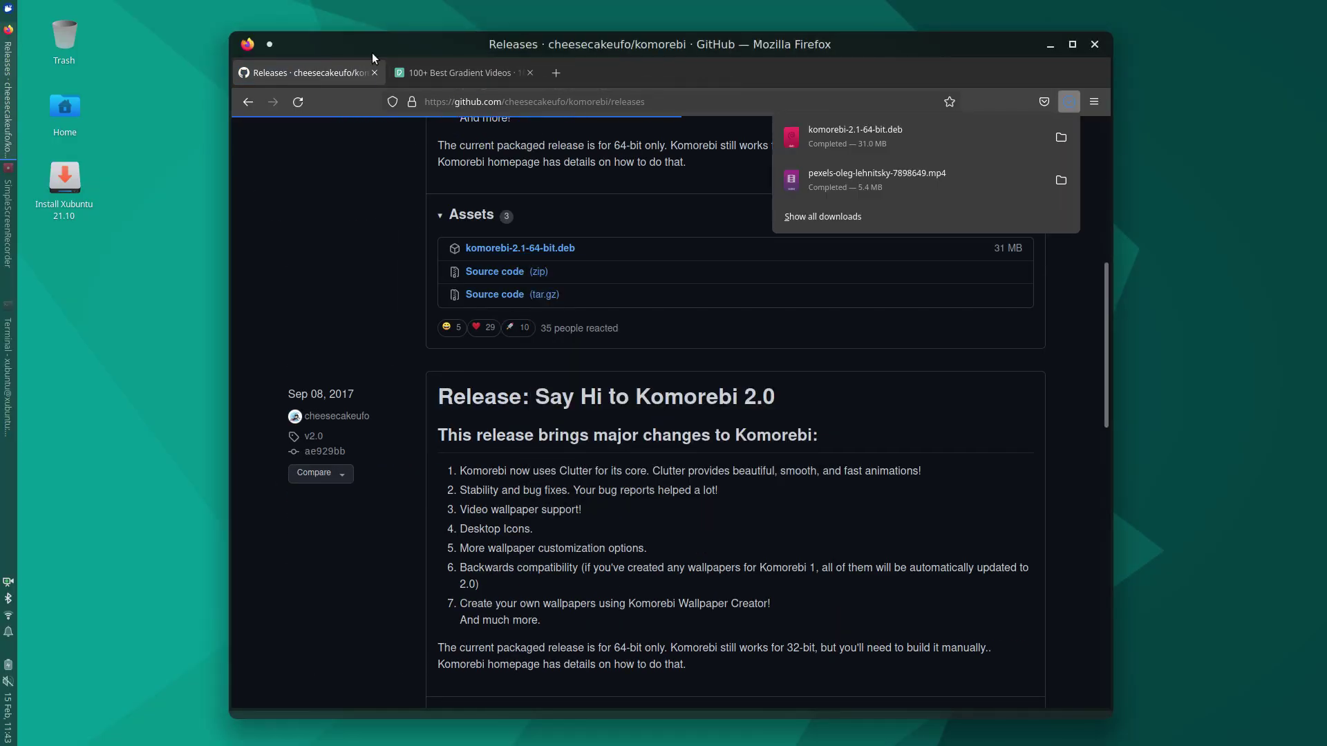
{"action": "key", "text": "ctrl+w"}
{"action": "left_click", "coordinate": [1056, 136]}
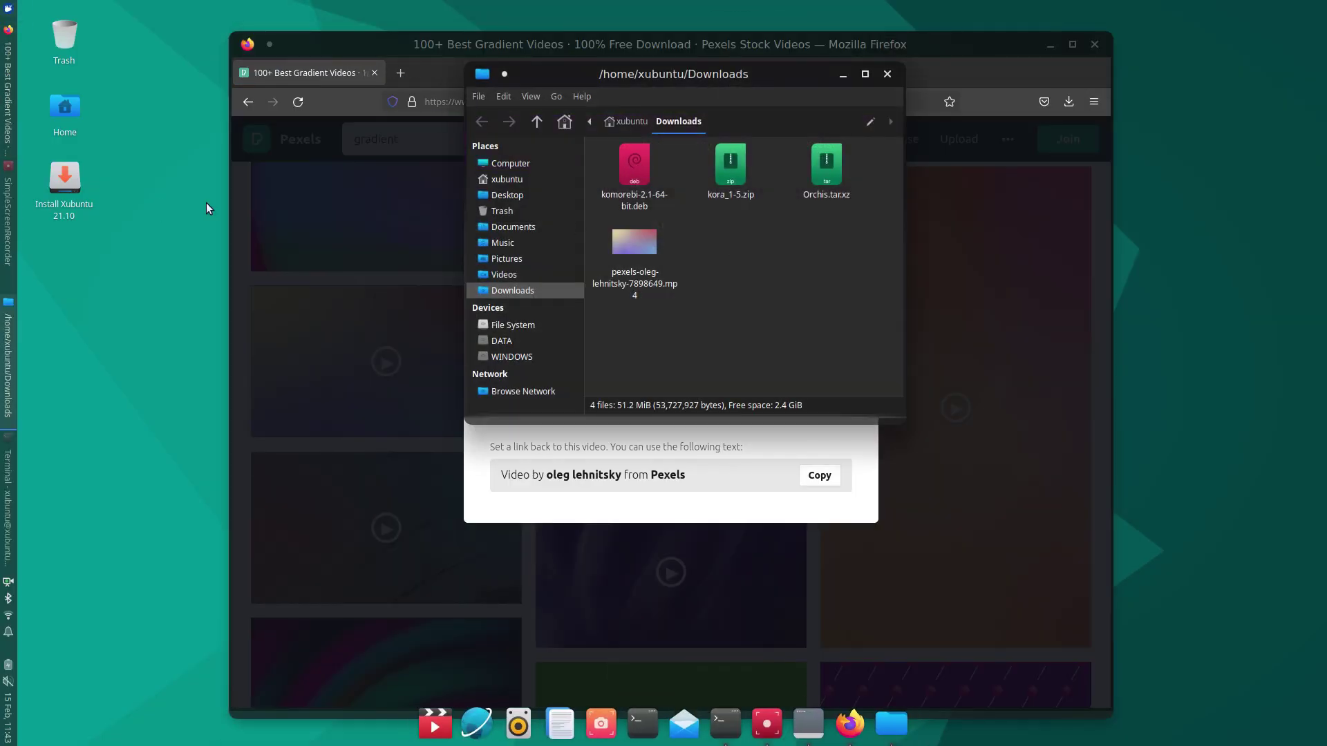
Open a Konsole terminal, change to the Downloads directory and list its files with ls
{"action": "key", "text": "super"}
{"action": "left_click_drag", "start_coordinate": [873, 282], "coordinate": [971, 232]}
{"action": "type", "text": "cd D"}
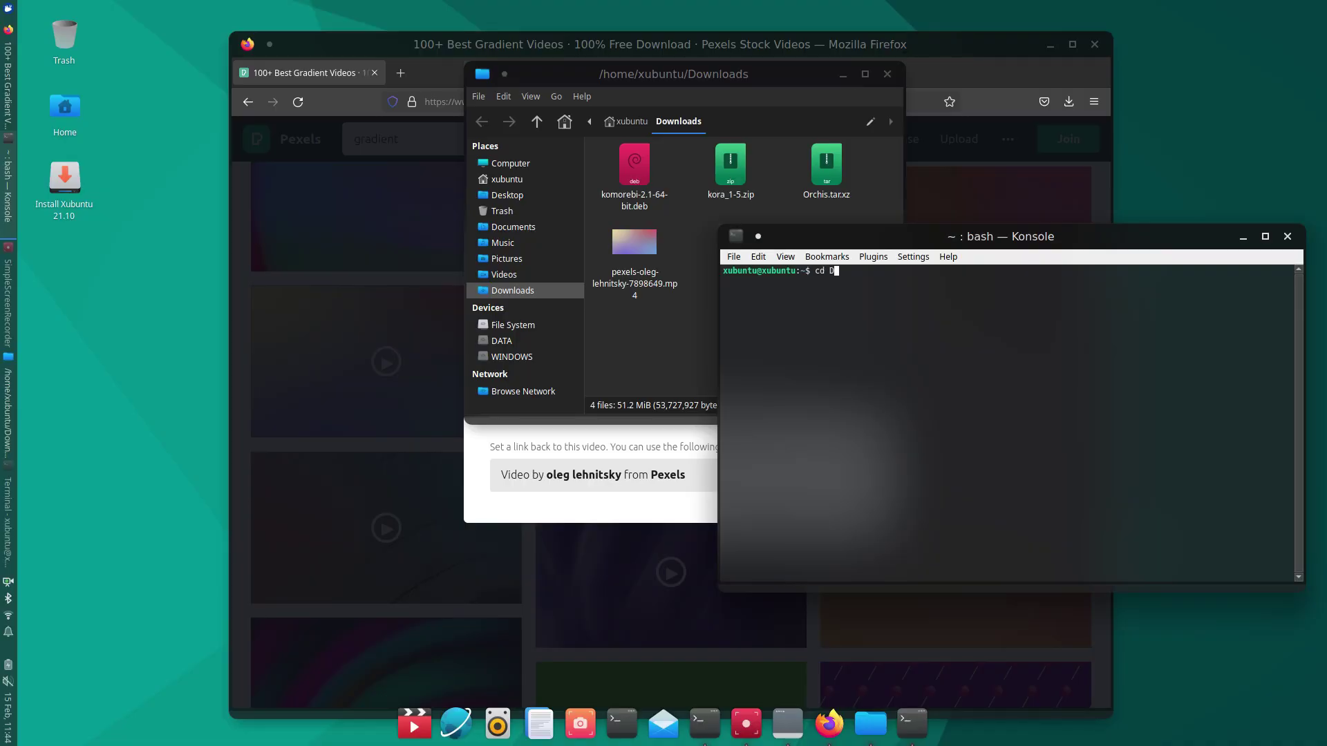
{"action": "type", "text": "ownloads"}
{"action": "key", "text": "Return"}
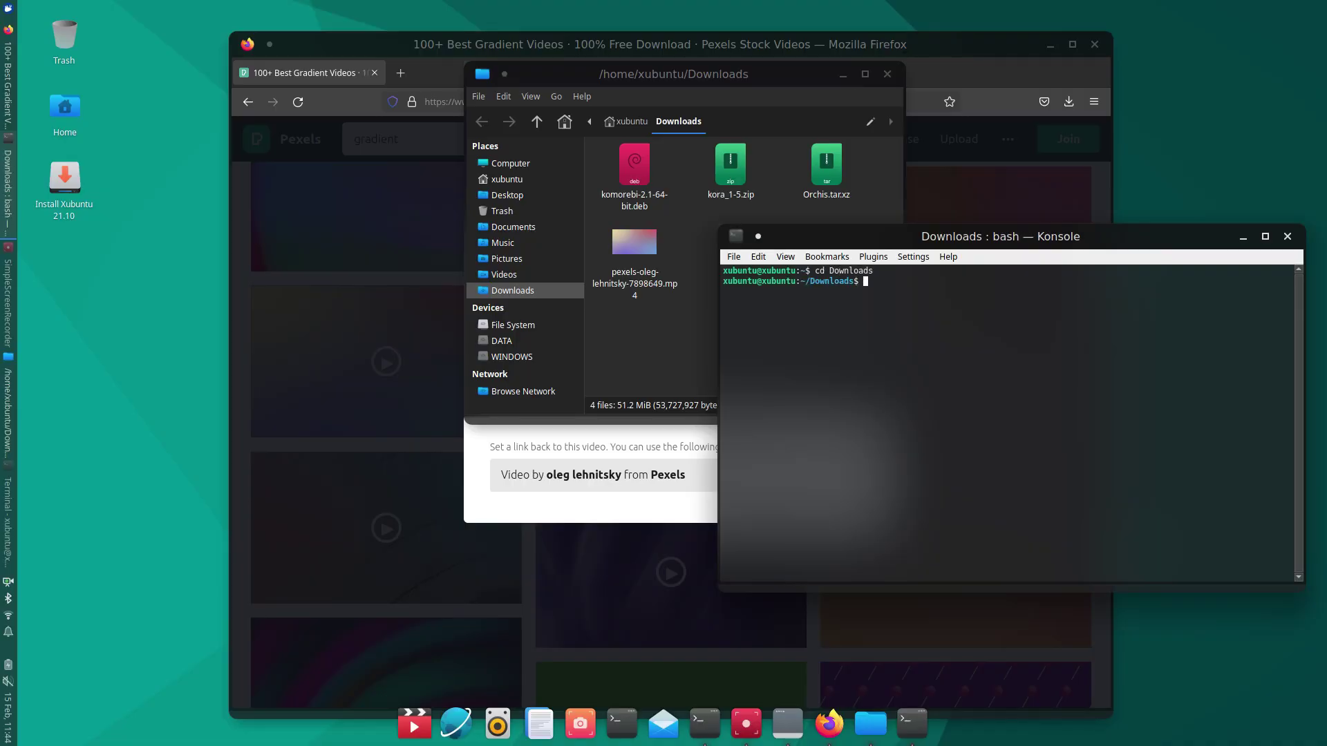
{"action": "key", "text": "Return"}
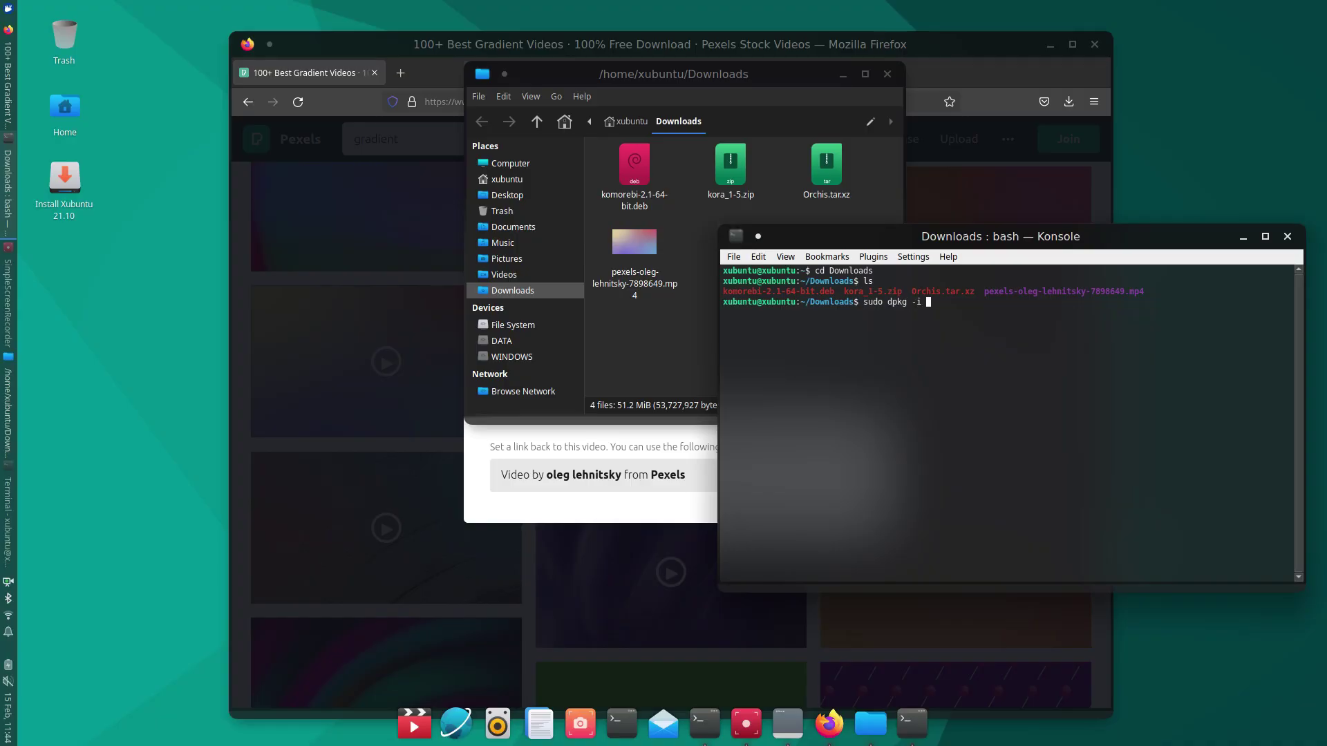
Install the downloaded package with "sudo dpkg -i ./komorebi-2.1-64-bit.deb" and close the terminal
{"action": "double_click", "coordinate": [812, 290]}
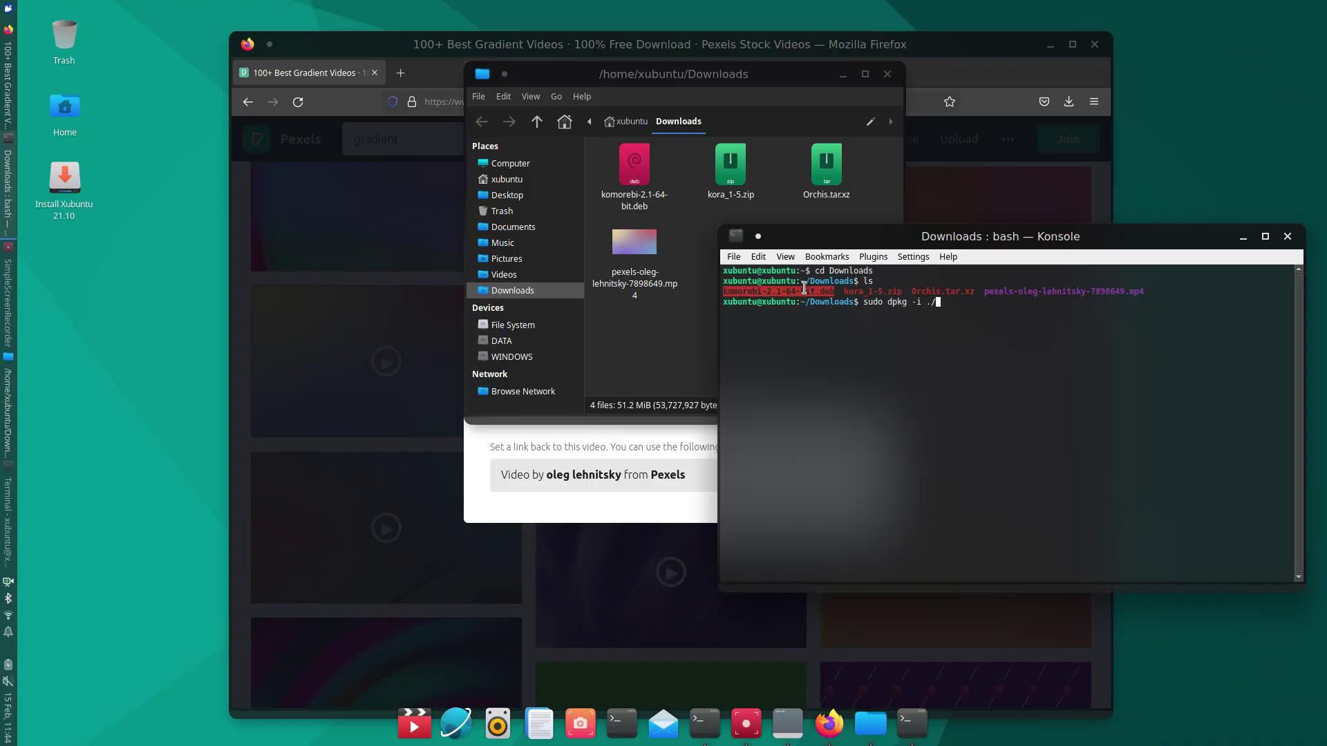
{"action": "right_click", "coordinate": [811, 290]}
{"action": "left_click", "coordinate": [836, 296]}
{"action": "left_click", "coordinate": [963, 376]}
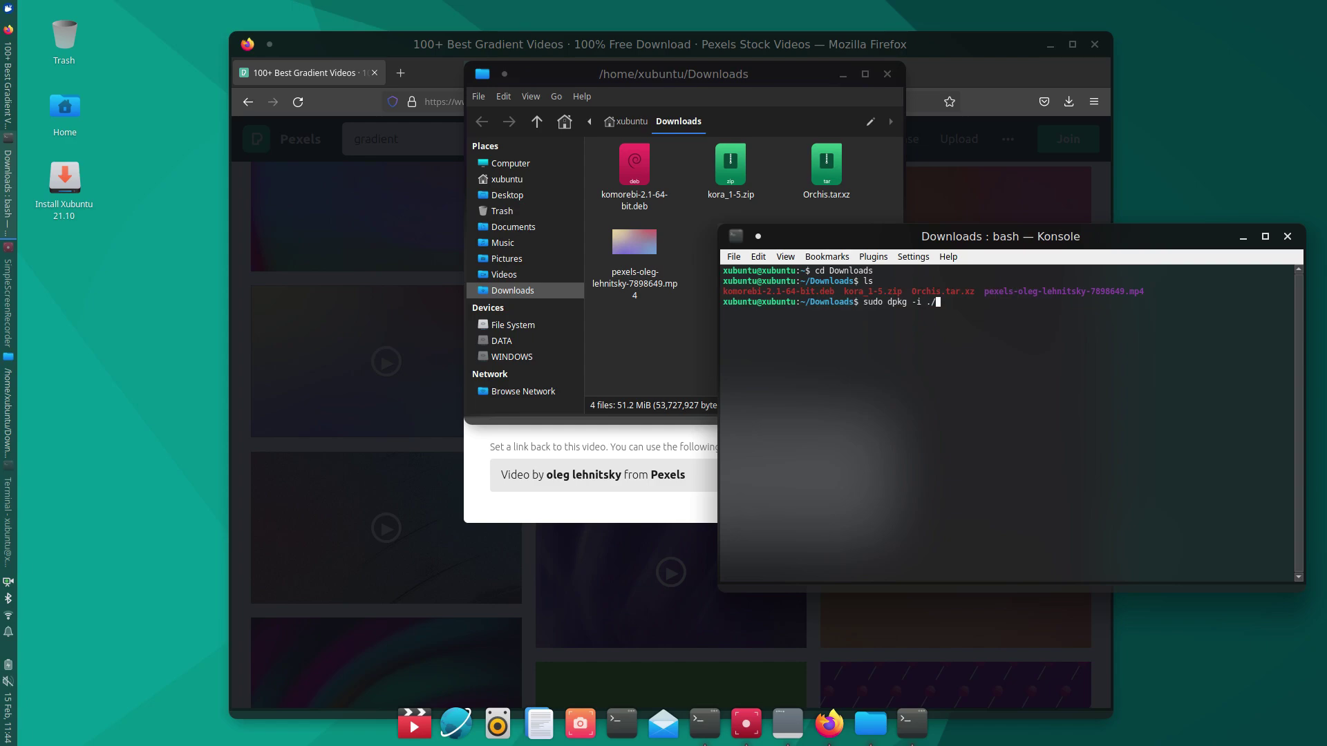
{"action": "key", "text": "ctrl+shift+v"}
{"action": "key", "text": "Return"}
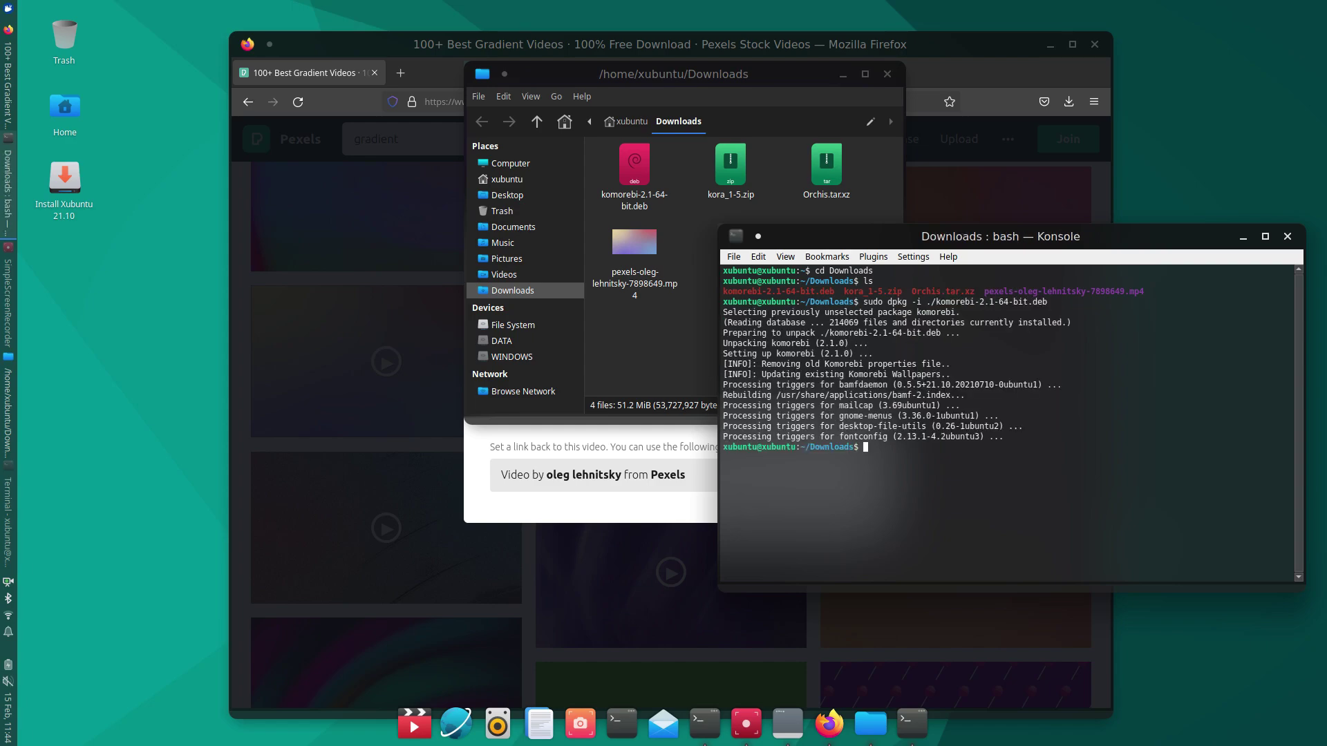
{"action": "left_click", "coordinate": [1287, 237]}
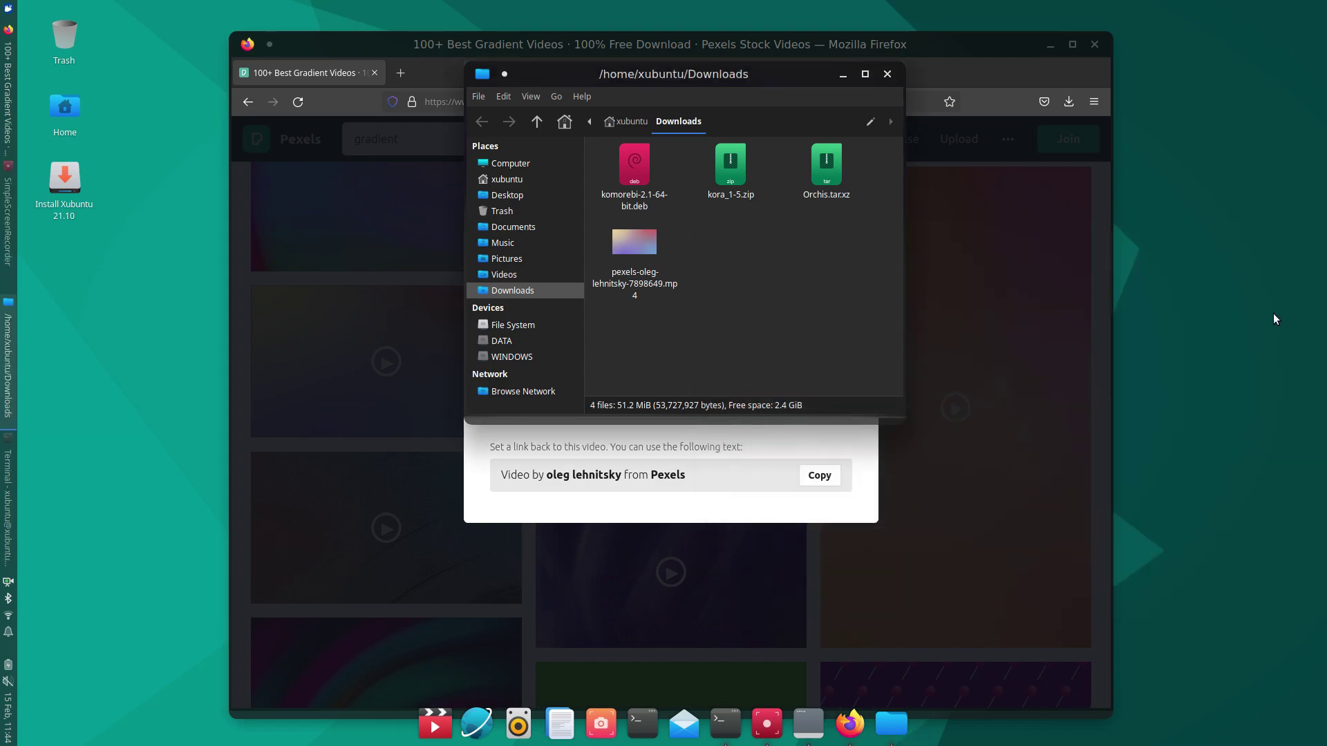
Search the installed applications for "komo" and launch Wallpaper Creator
{"action": "left_click", "coordinate": [3, 16]}
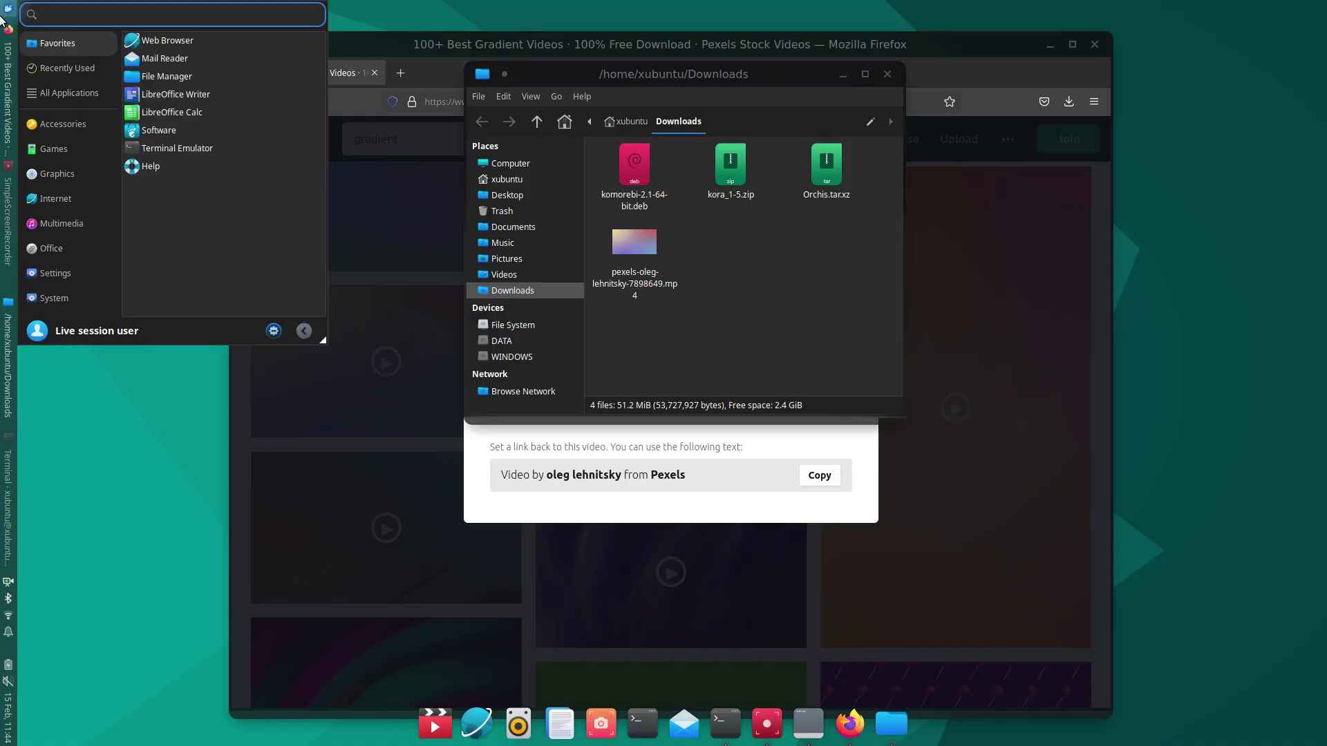
{"action": "type", "text": "komo"}
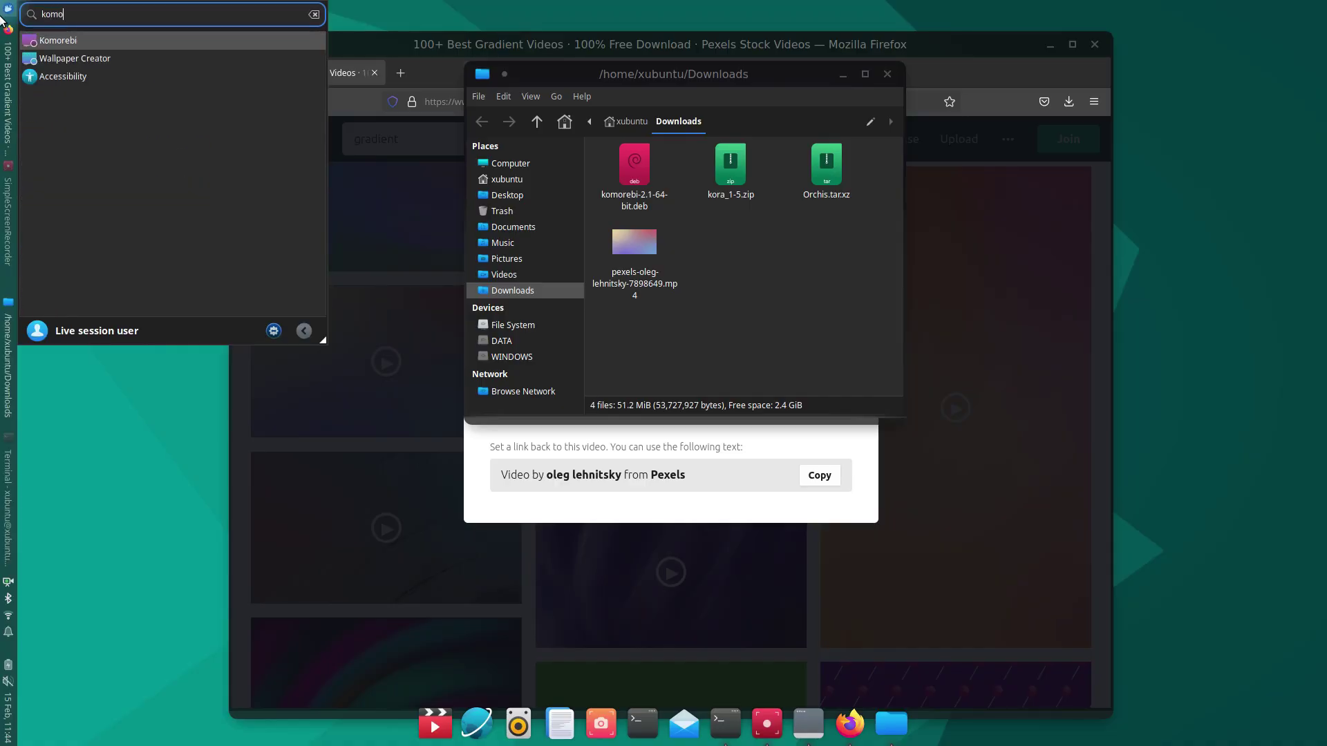
{"action": "left_click", "coordinate": [74, 58]}
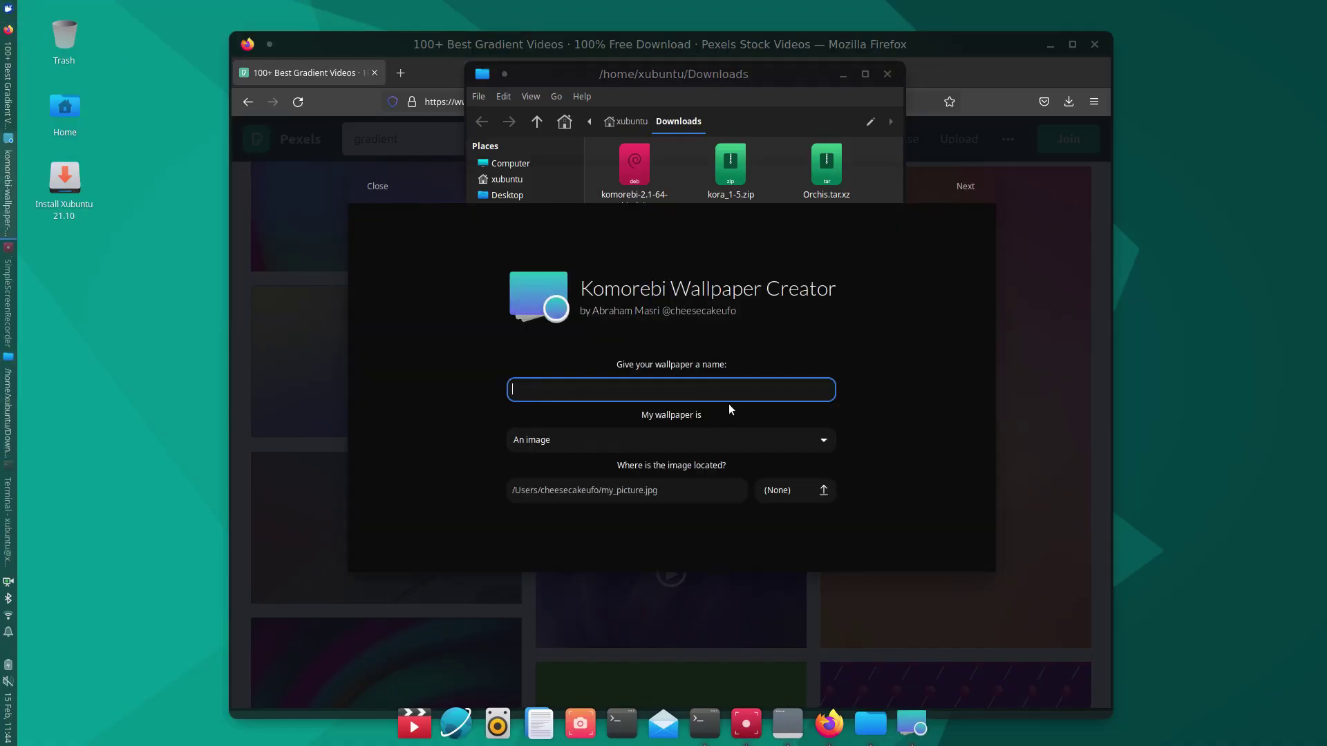